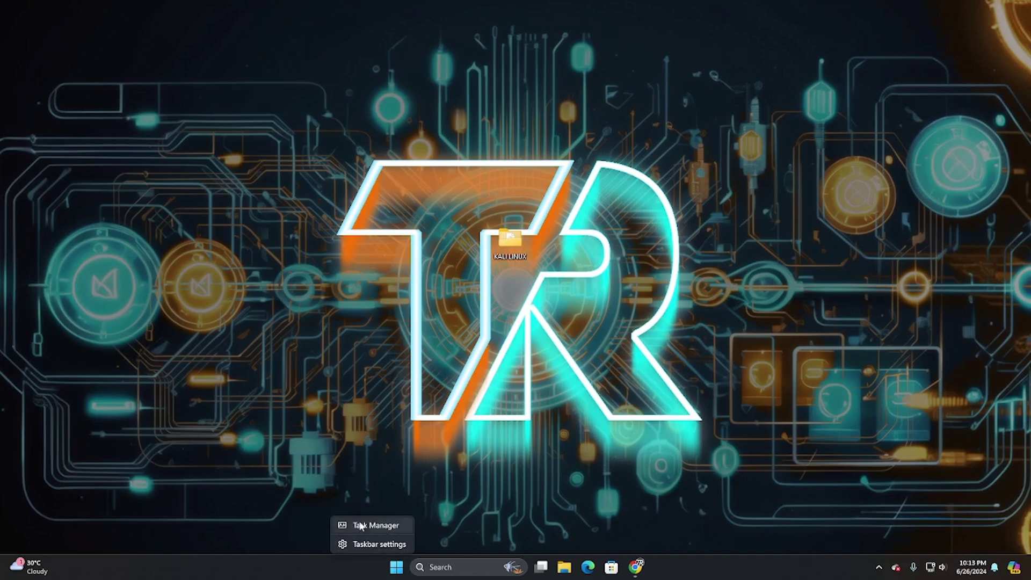
- Confirm on Task Manager's CPU performance page that virtualization is Enabled, then close Task Manager
{"action": "right_click", "coordinate": [396, 567]}
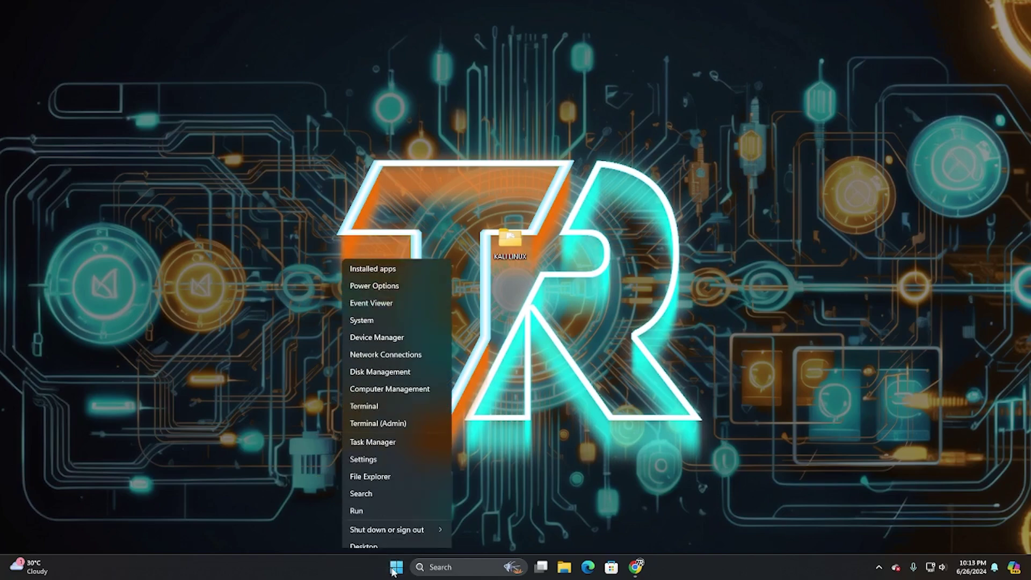
{"action": "left_click", "coordinate": [376, 431]}
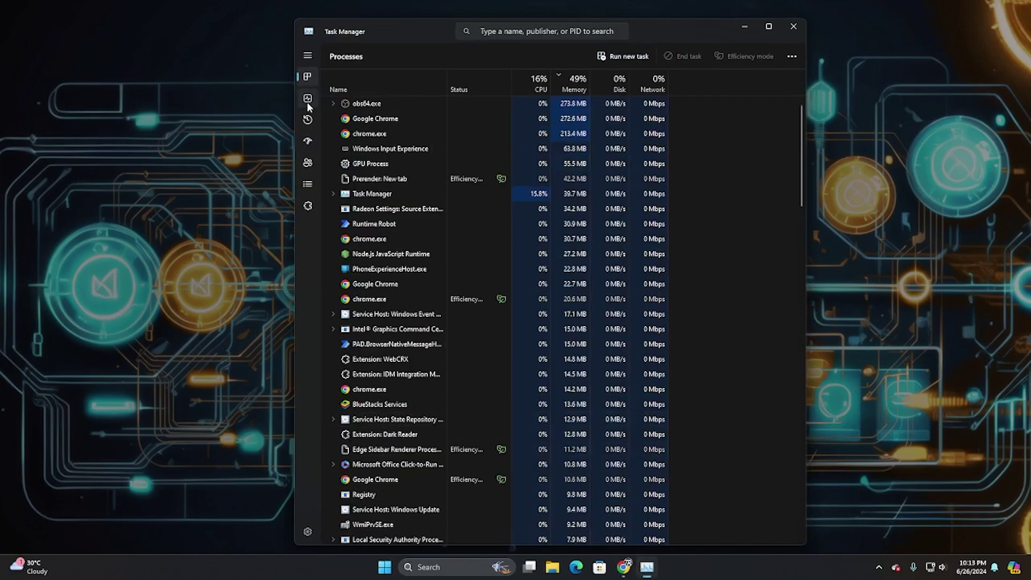
{"action": "left_click", "coordinate": [307, 100]}
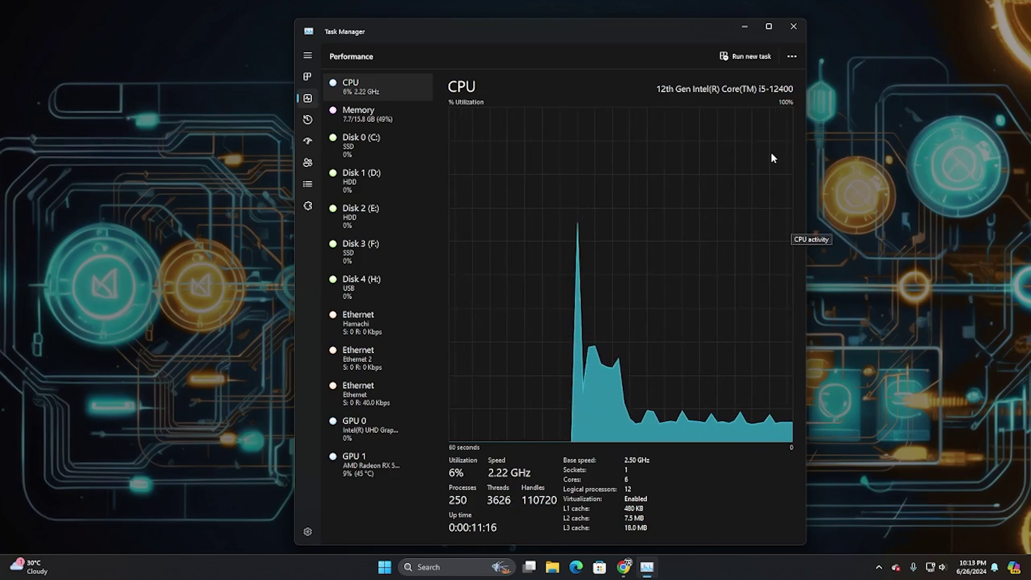
{"action": "left_click", "coordinate": [790, 31]}
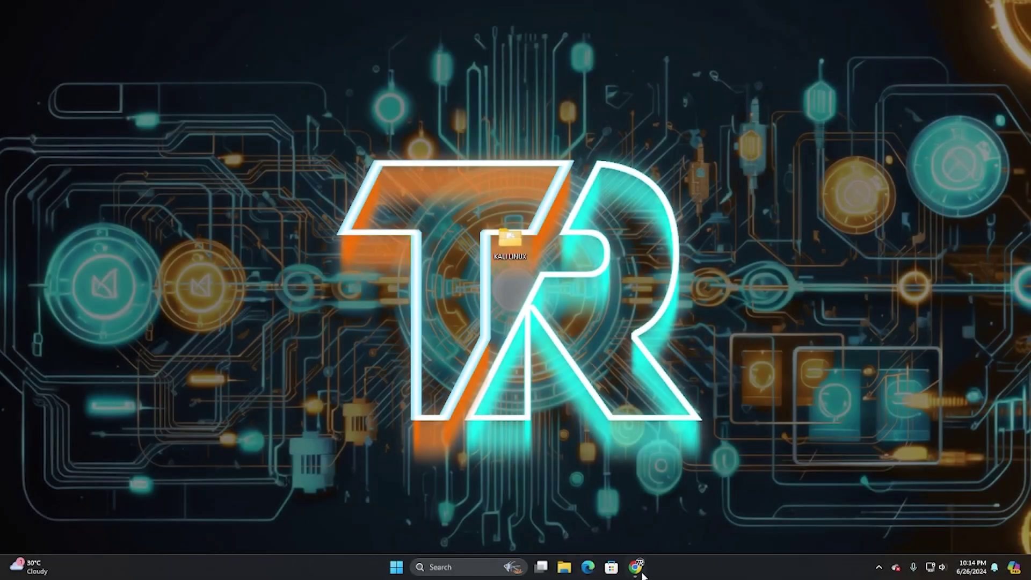
- Search 'virtual box' in Chrome and open the official VirtualBox.org result
{"action": "left_click", "coordinate": [637, 567]}
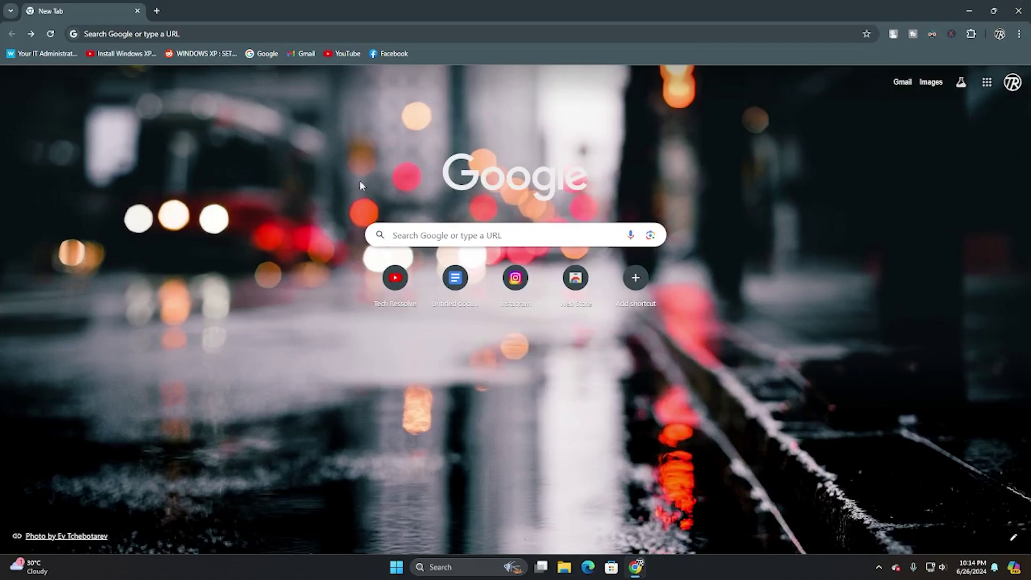
{"action": "left_click", "coordinate": [271, 33]}
{"action": "type", "text": "v"}
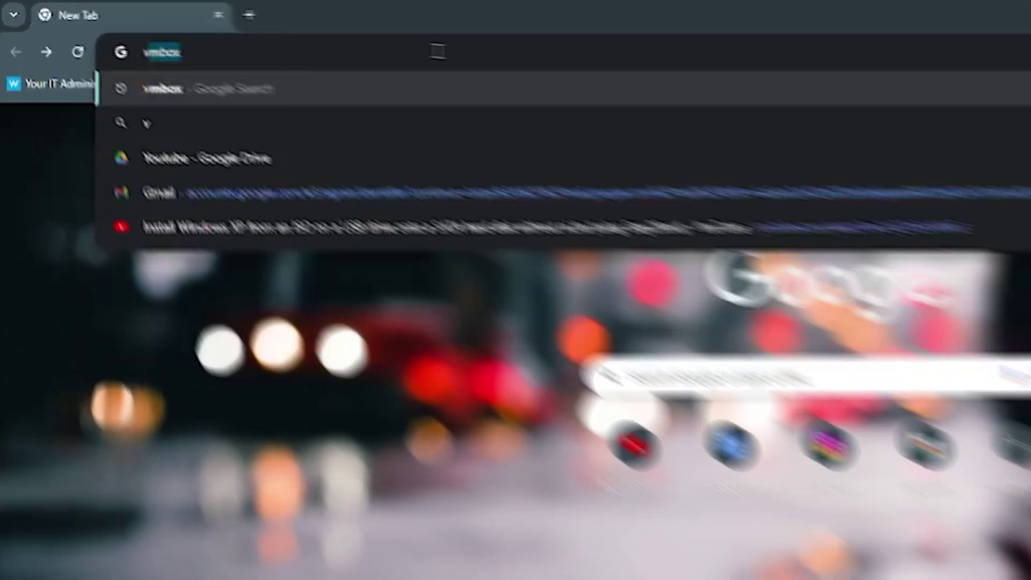
{"action": "type", "text": "irtual bo"}
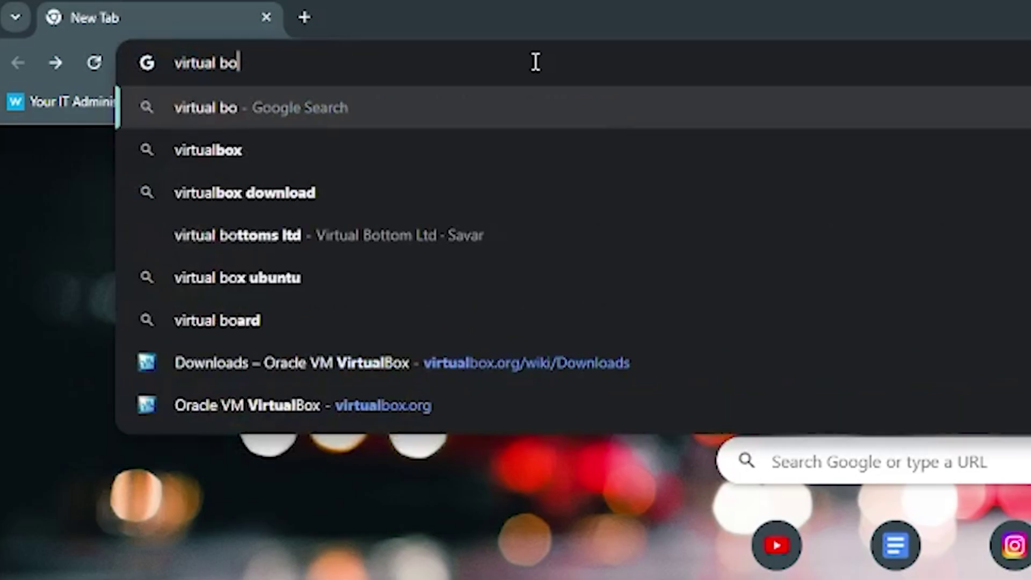
{"action": "type", "text": "x"}
{"action": "key", "text": "Return"}
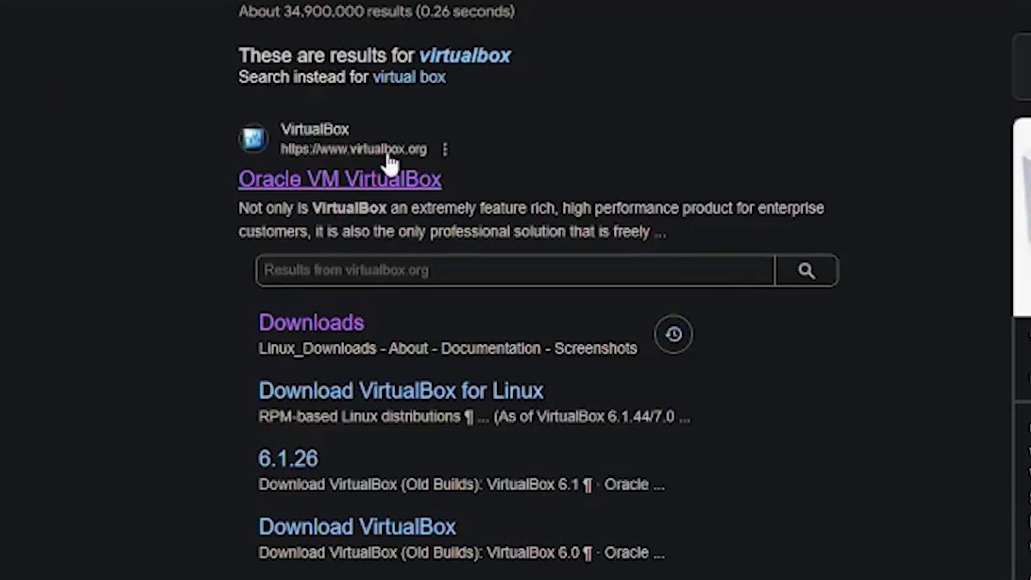
{"action": "left_click", "coordinate": [361, 182]}
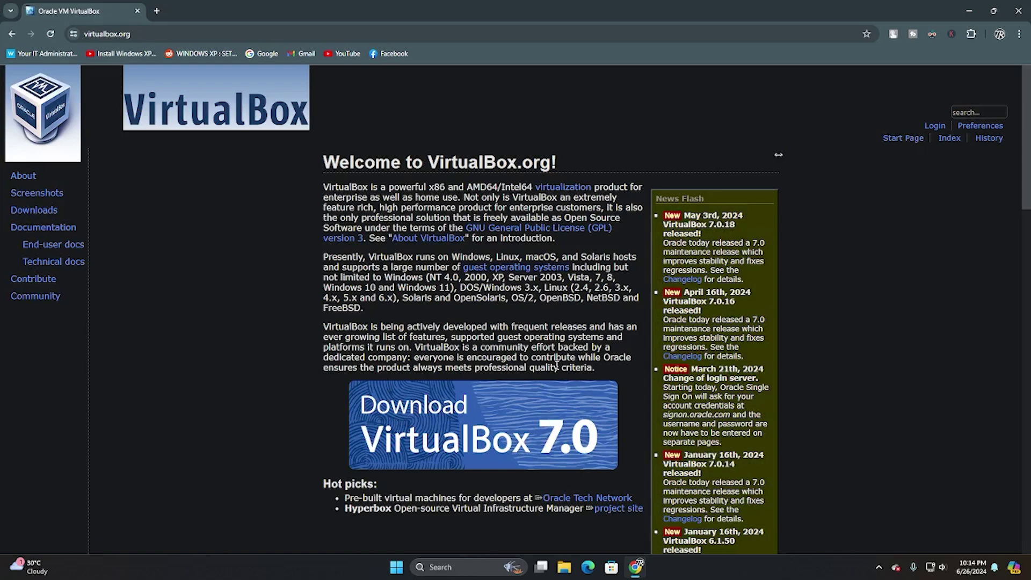
- Download the VirtualBox 7.0.18 installer for Windows hosts, confirming the repeat download
{"action": "left_click", "coordinate": [477, 432]}
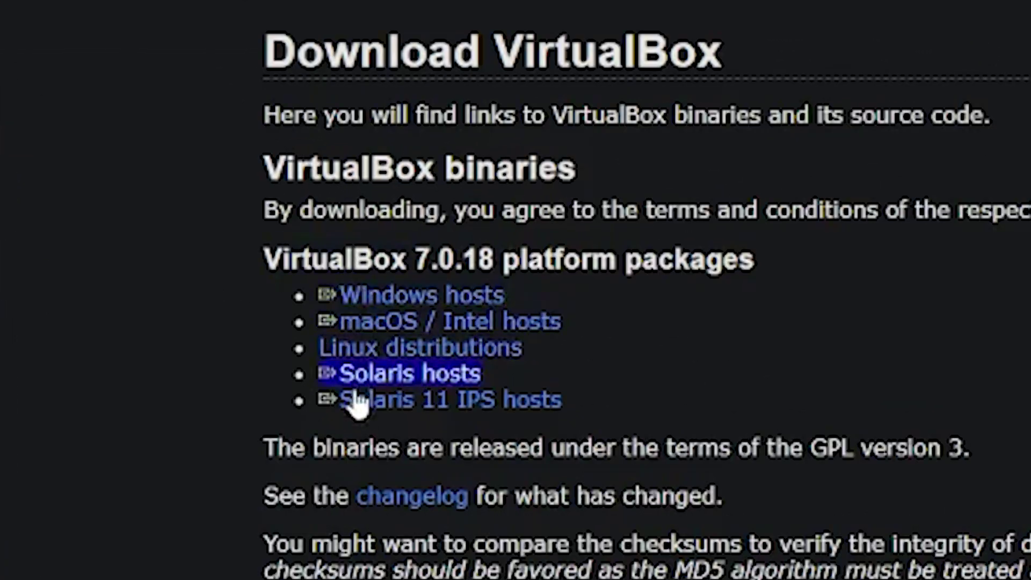
{"action": "left_click", "coordinate": [473, 299]}
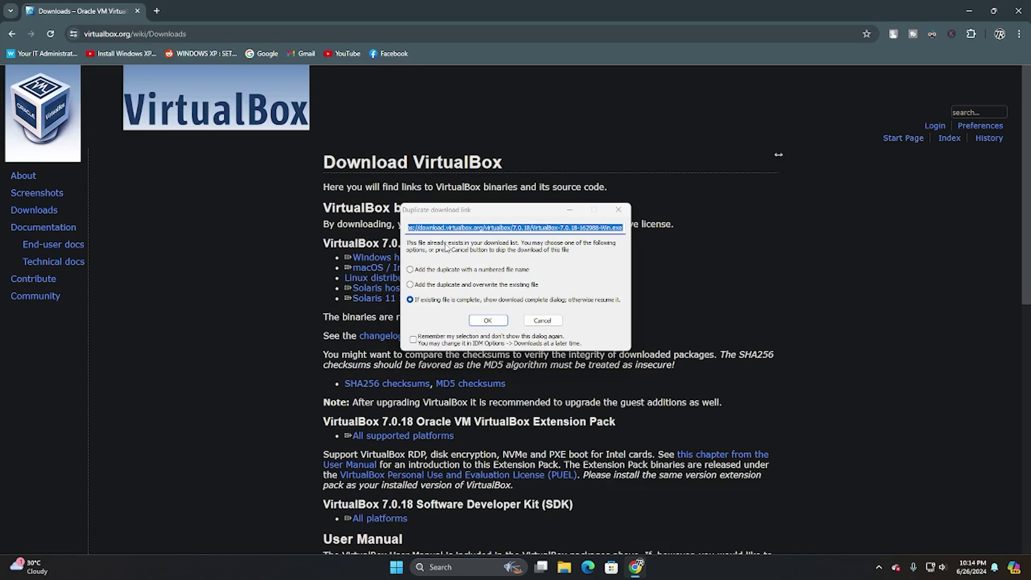
{"action": "left_click", "coordinate": [488, 321]}
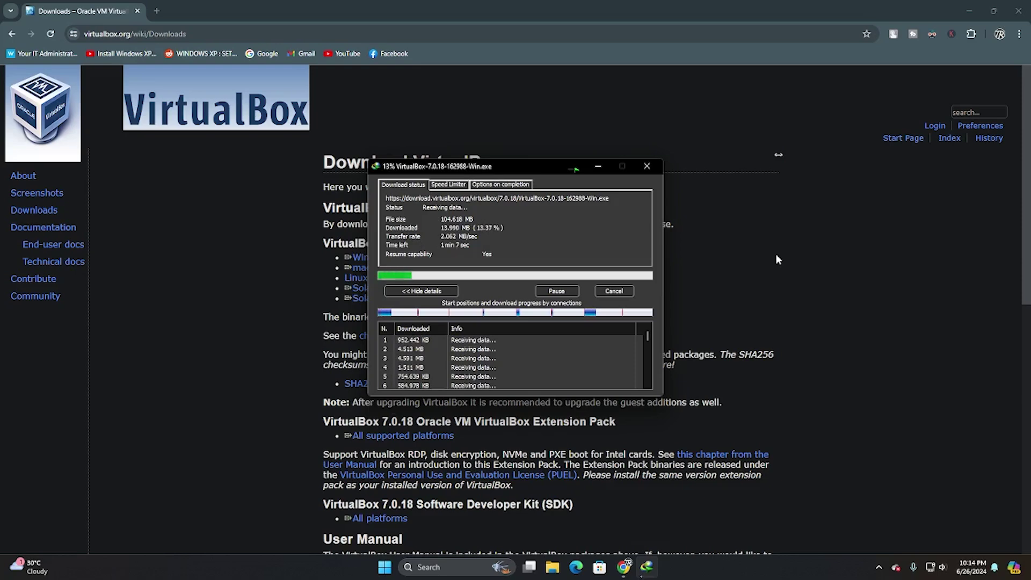
{"action": "left_click", "coordinate": [750, 257]}
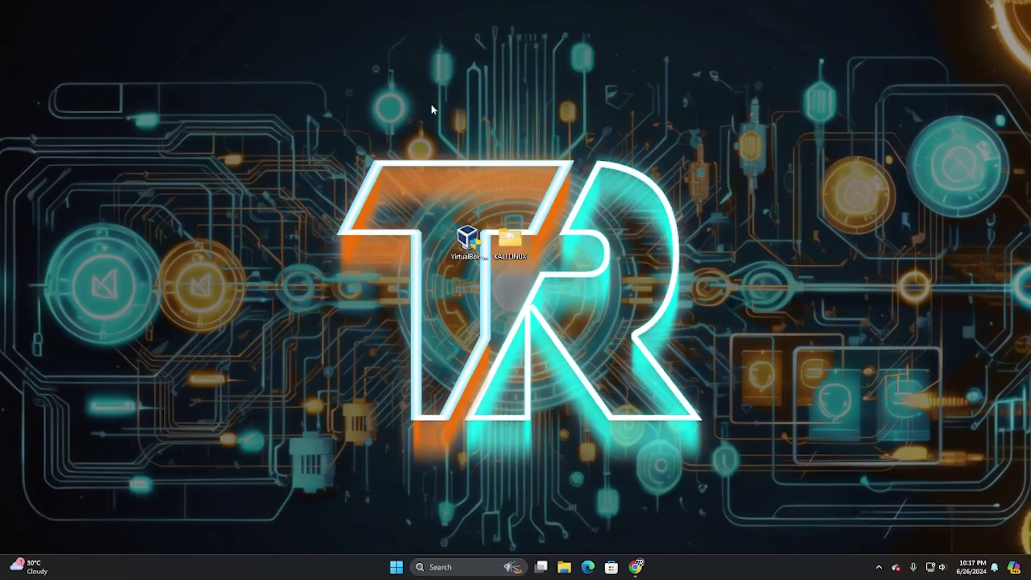
- Install VirtualBox 7.0.18 with default options, accepting both warnings, then return to Chrome
{"action": "left_click", "coordinate": [463, 236]}
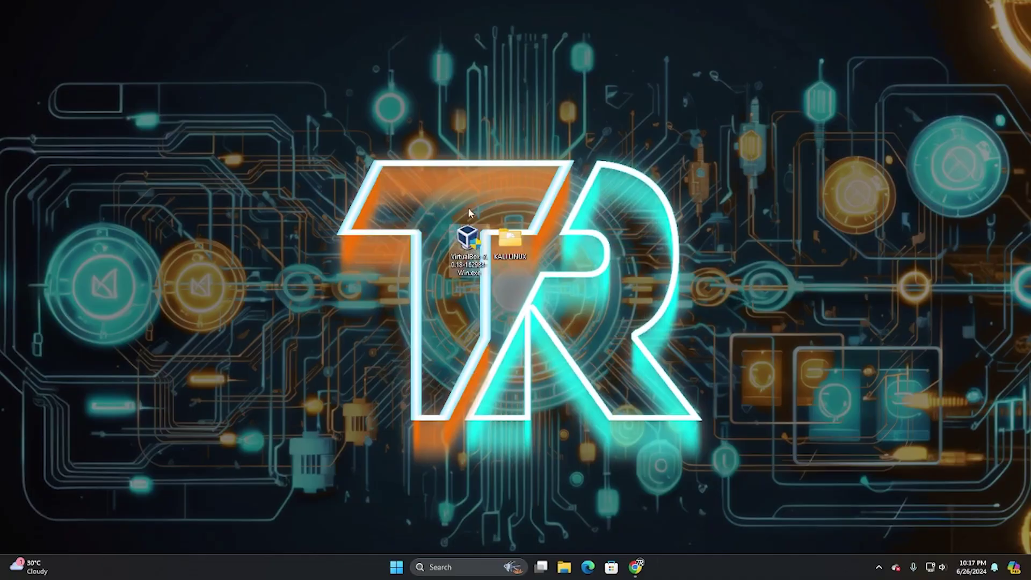
{"action": "double_click", "coordinate": [467, 241]}
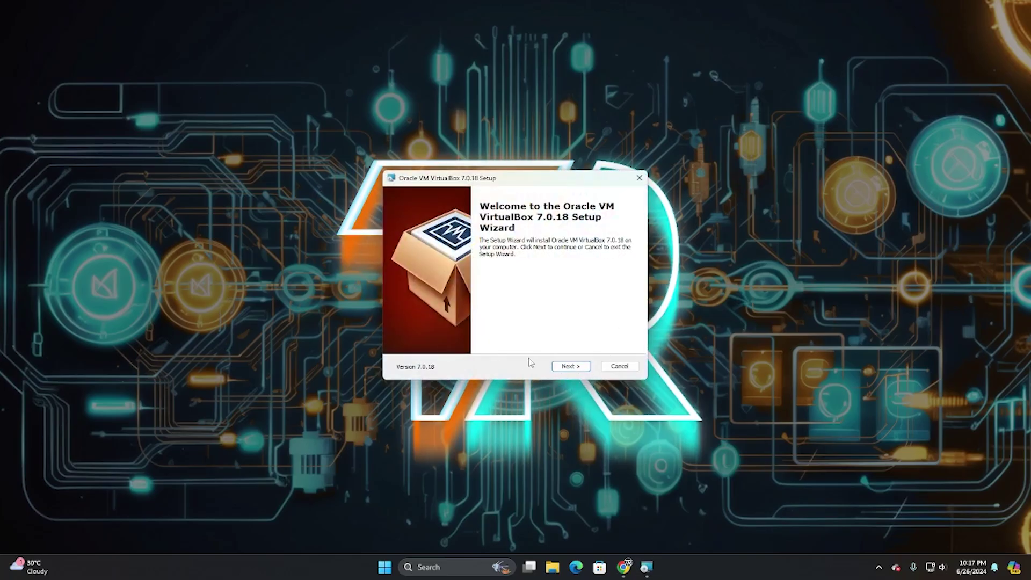
{"action": "left_click", "coordinate": [571, 367]}
{"action": "left_click", "coordinate": [571, 367]}
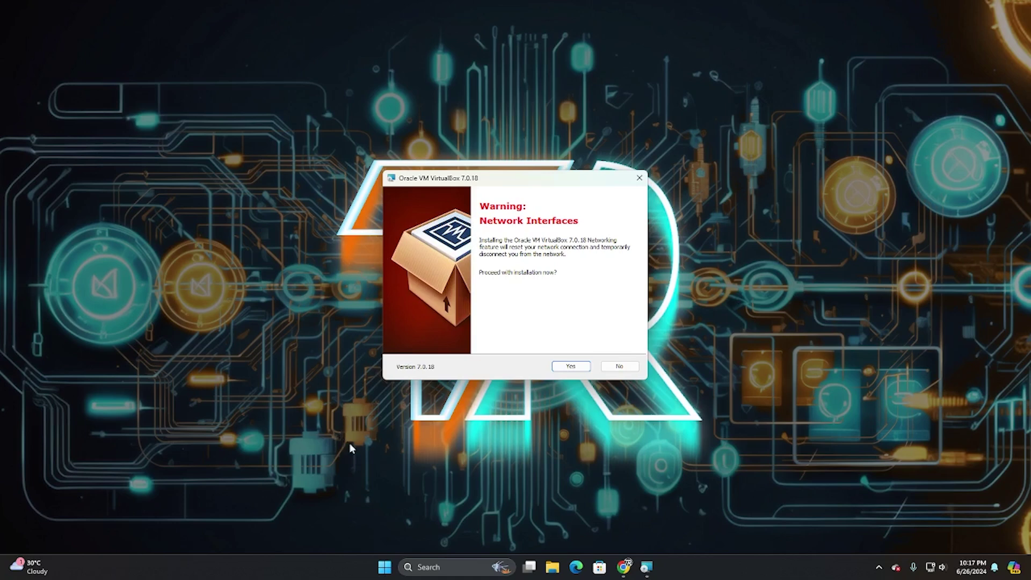
{"action": "left_click", "coordinate": [571, 366]}
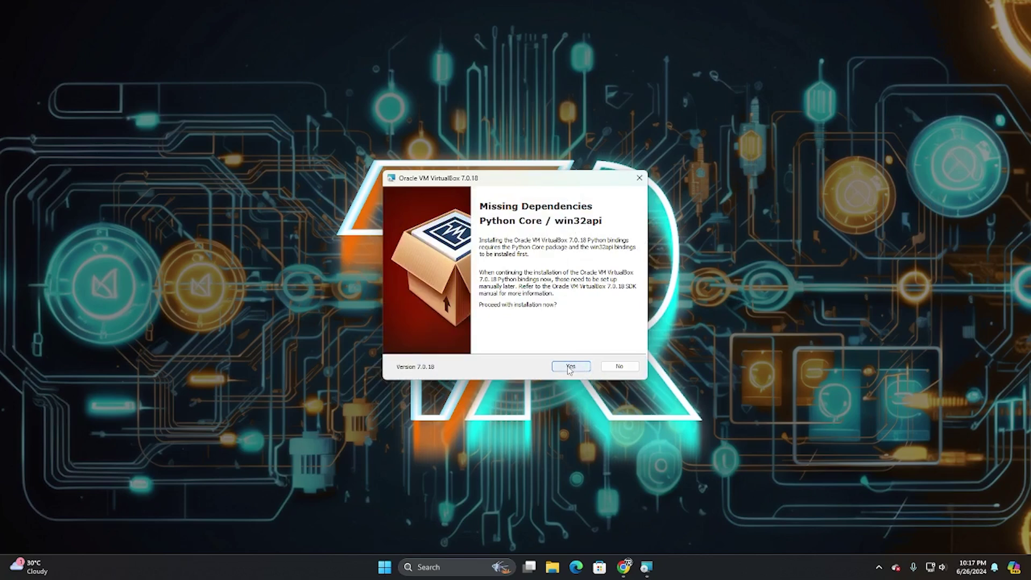
{"action": "left_click", "coordinate": [570, 368]}
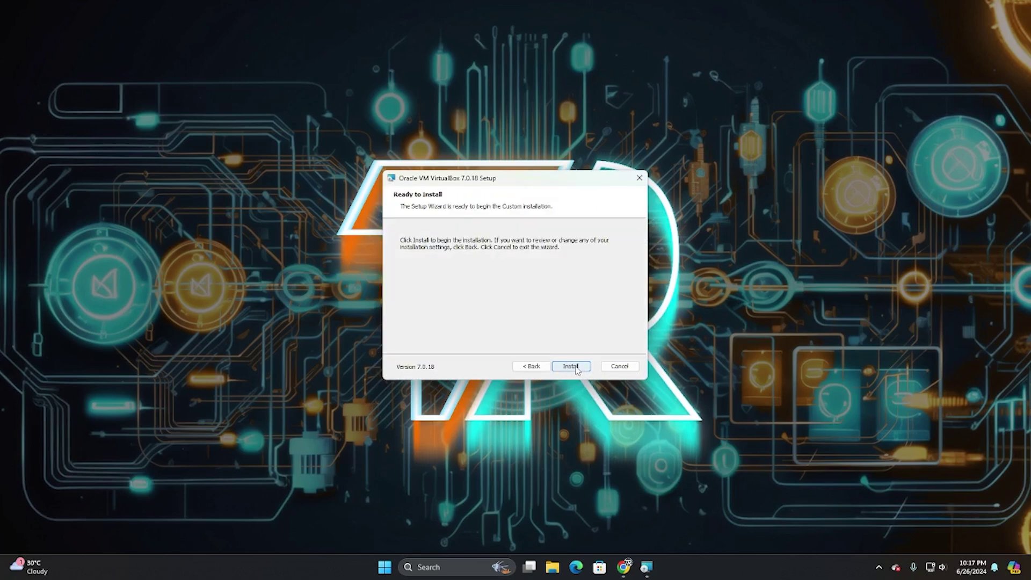
{"action": "left_click", "coordinate": [576, 368]}
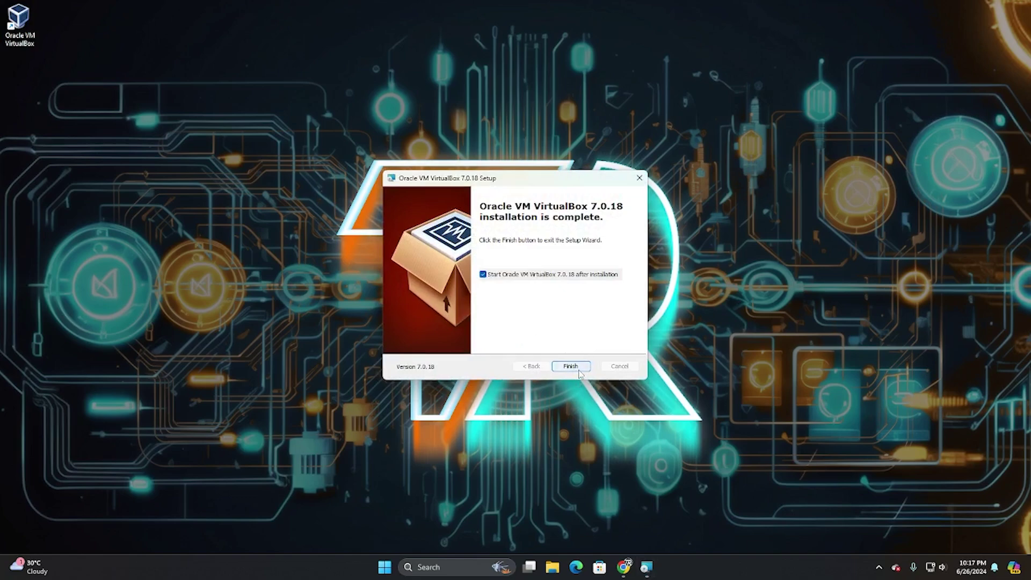
{"action": "left_click", "coordinate": [570, 367]}
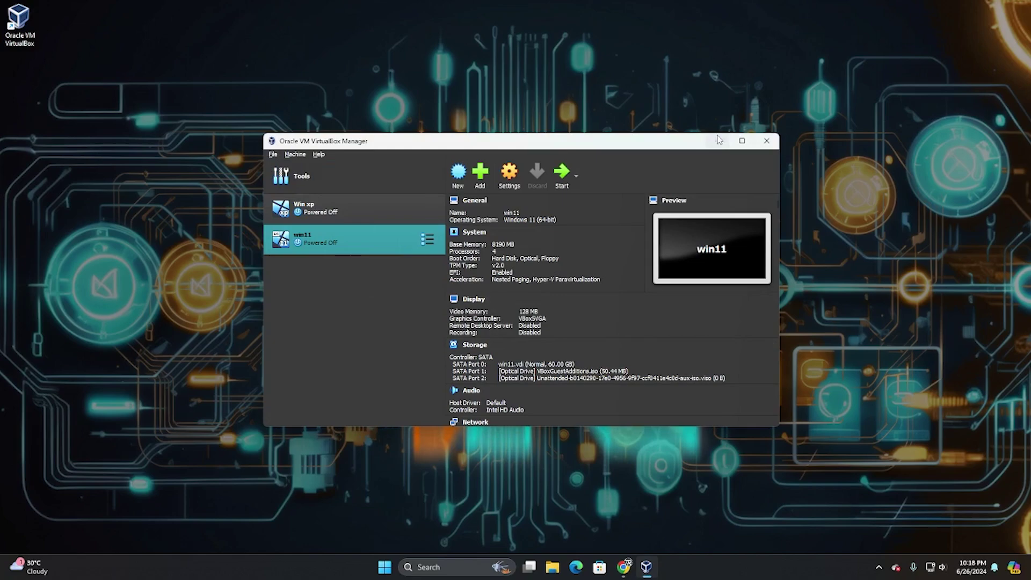
{"action": "left_click", "coordinate": [632, 569]}
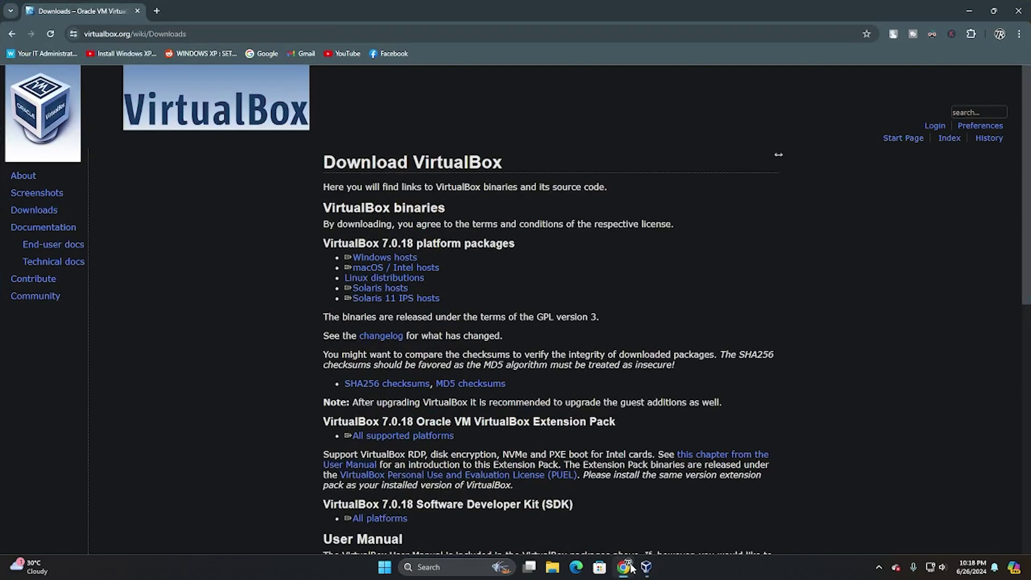
- Replace the VirtualBox downloads tab with a new tab loading kali.org
{"action": "left_click", "coordinate": [157, 11]}
{"action": "left_click", "coordinate": [137, 11]}
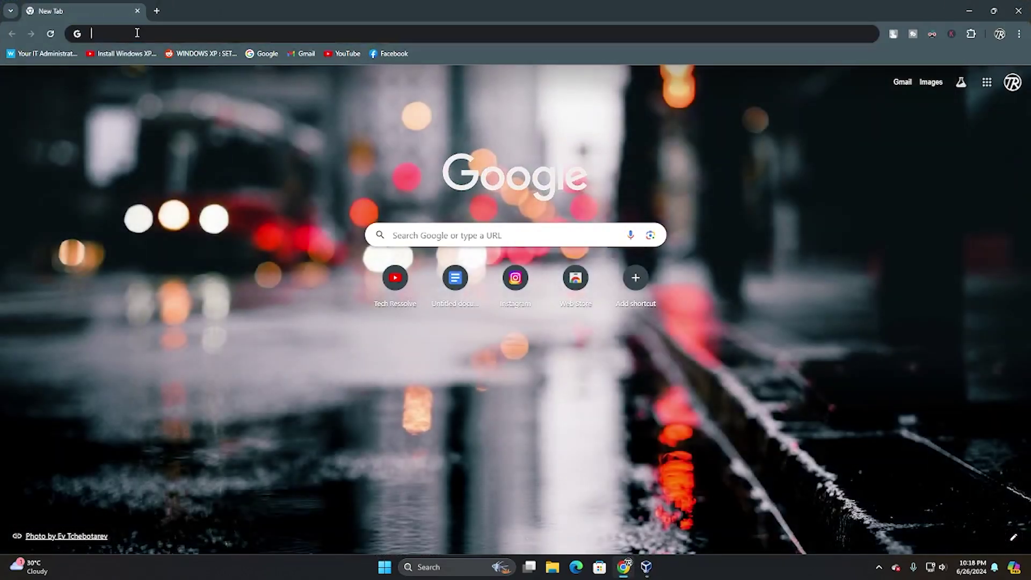
{"action": "left_click", "coordinate": [137, 32]}
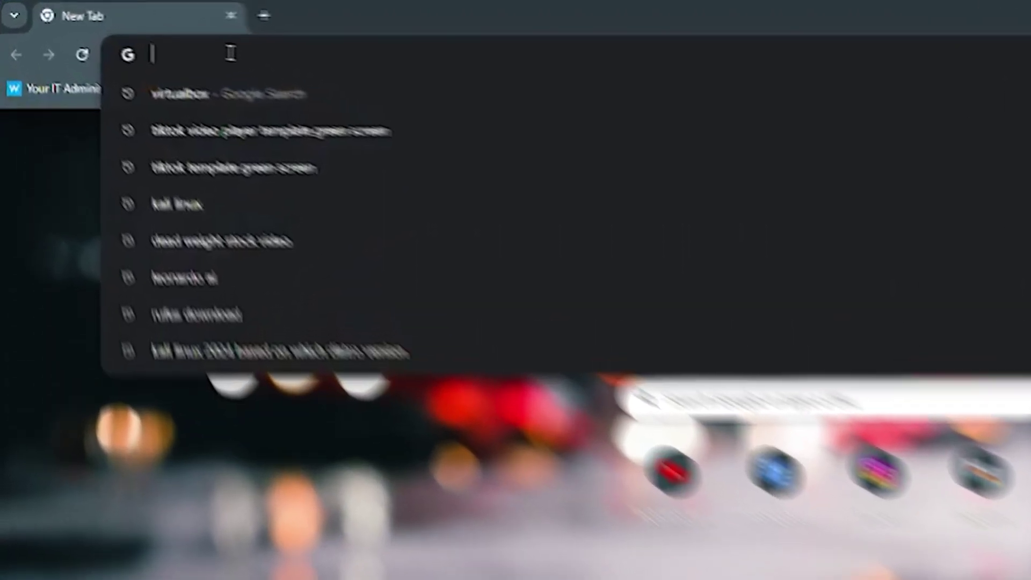
{"action": "type", "text": "kali"}
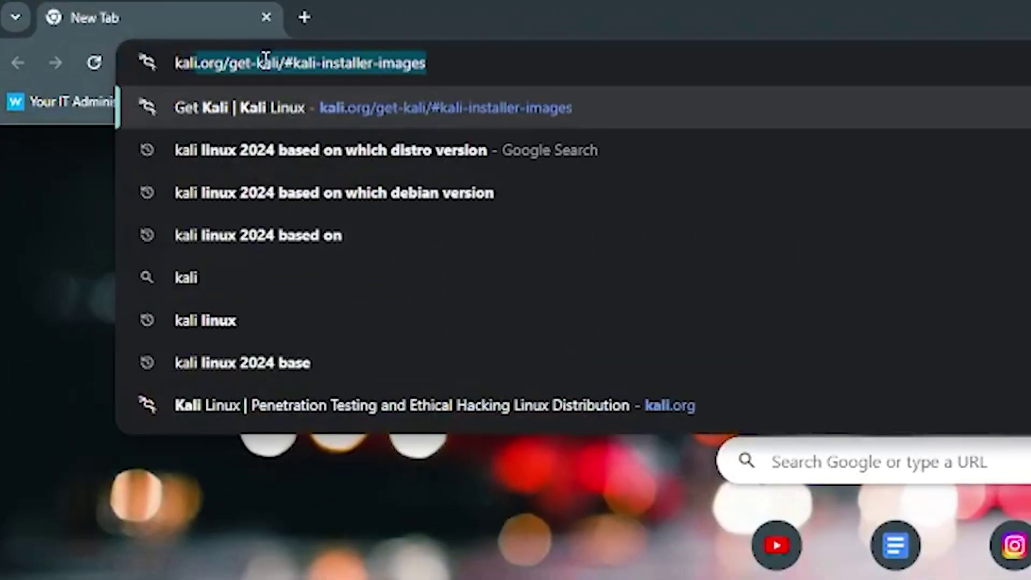
{"action": "type", "text": ".org"}
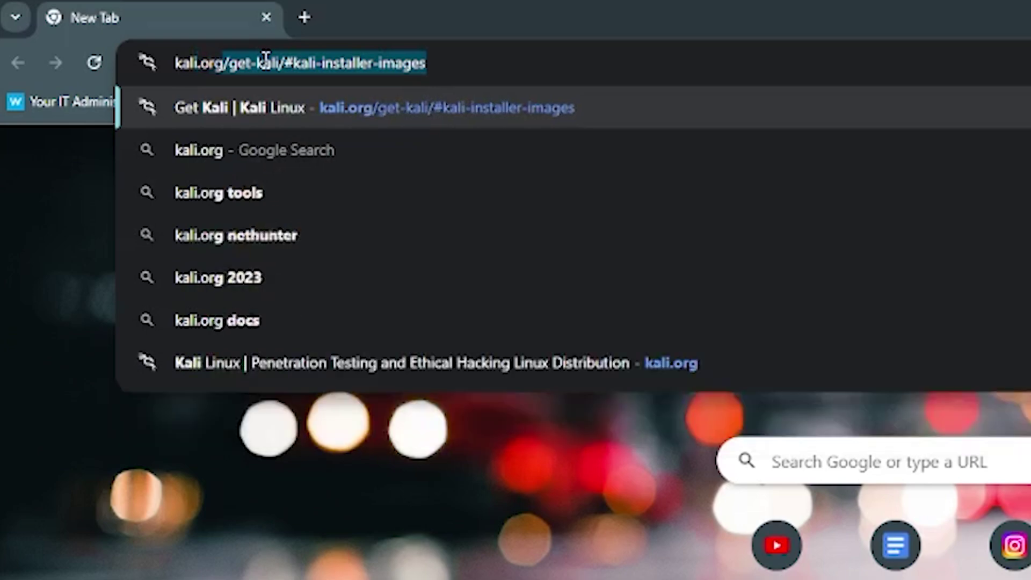
{"action": "key", "text": "Return"}
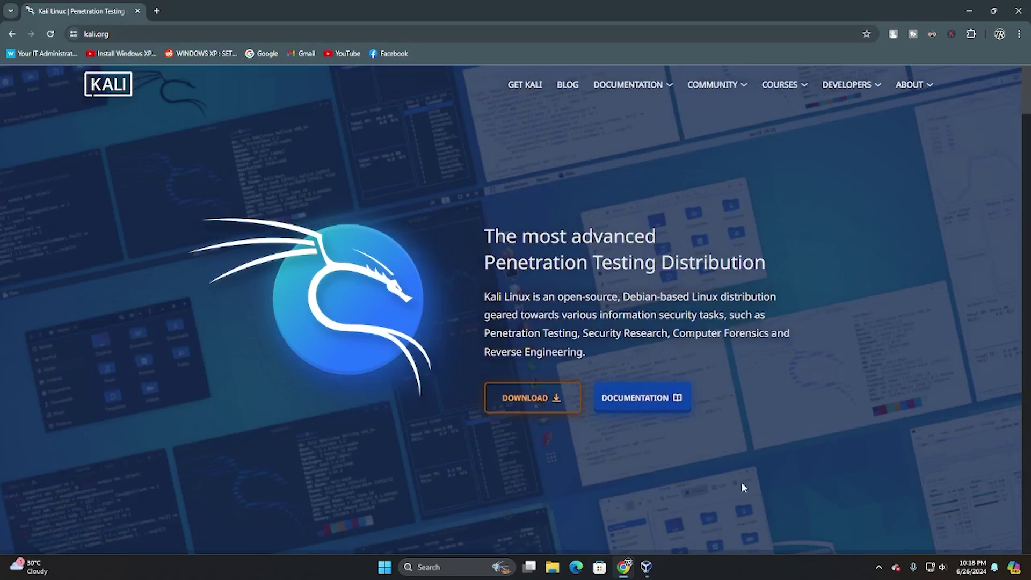
- Go to the Kali download page and open the Installer Images section
{"action": "left_click", "coordinate": [531, 404]}
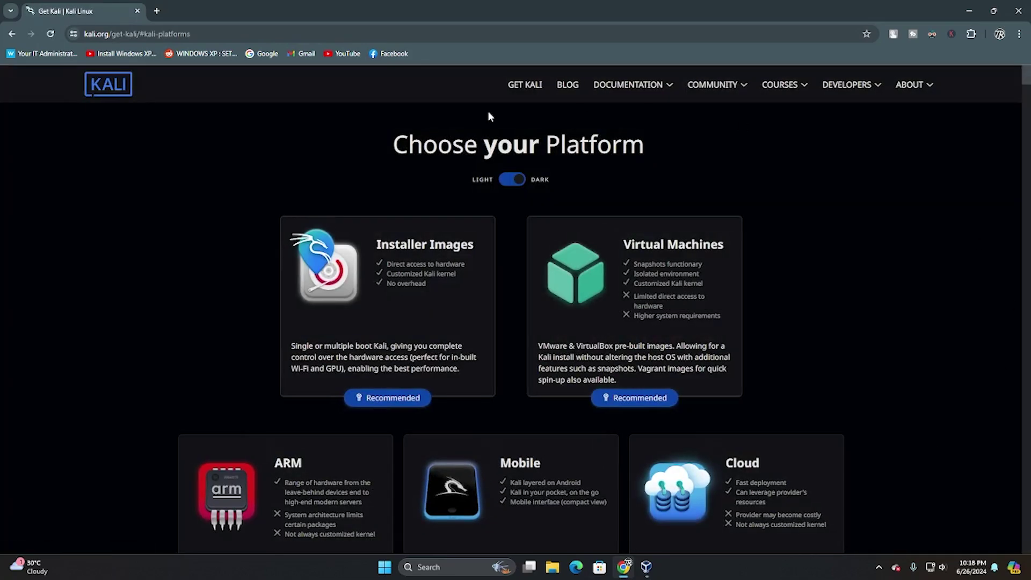
{"action": "scroll", "coordinate": [301, 169], "scroll_direction": "down", "scroll_amount": 1}
{"action": "scroll", "coordinate": [228, 156], "scroll_direction": "down", "scroll_amount": 1}
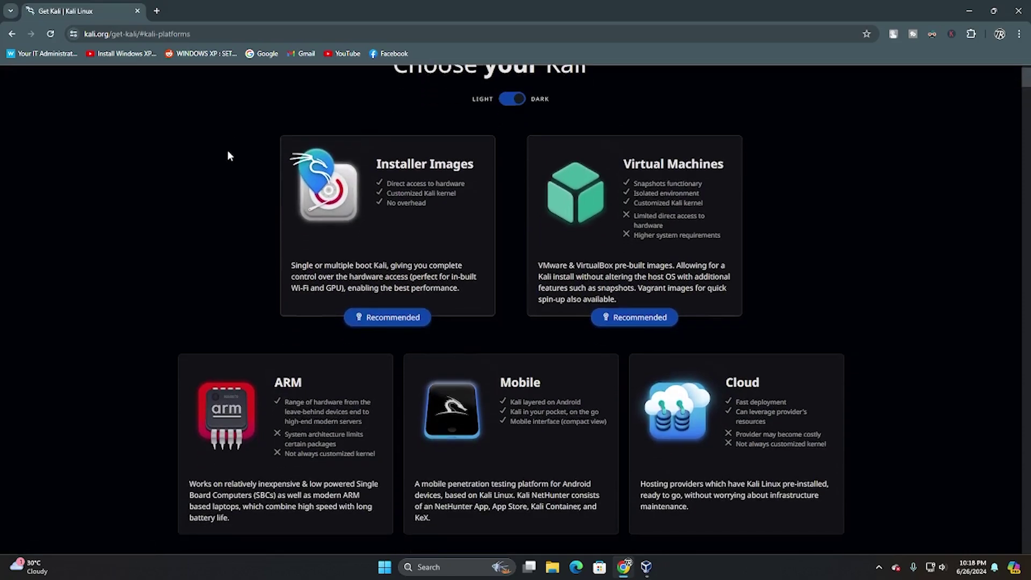
{"action": "scroll", "coordinate": [720, 426], "scroll_direction": "down", "scroll_amount": 4}
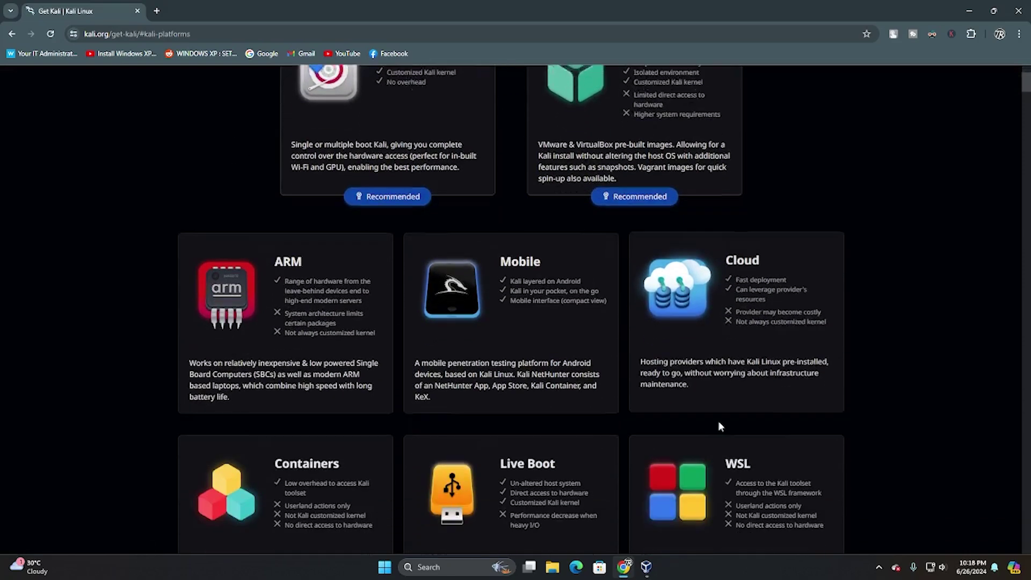
{"action": "scroll", "coordinate": [778, 416], "scroll_direction": "up", "scroll_amount": 6}
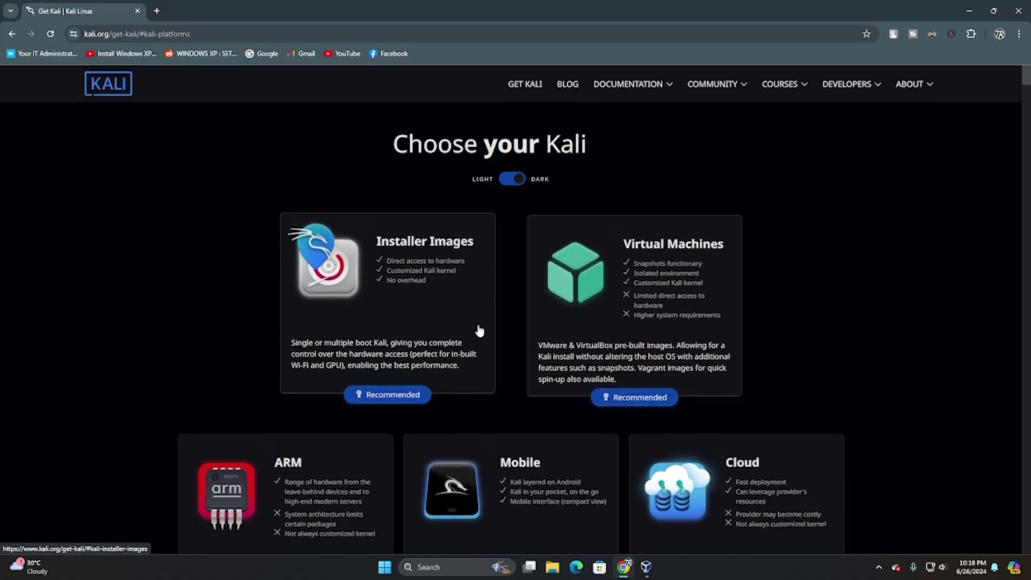
{"action": "scroll", "coordinate": [483, 333], "scroll_direction": "down", "scroll_amount": 2}
{"action": "scroll", "coordinate": [783, 374], "scroll_direction": "down", "scroll_amount": 2}
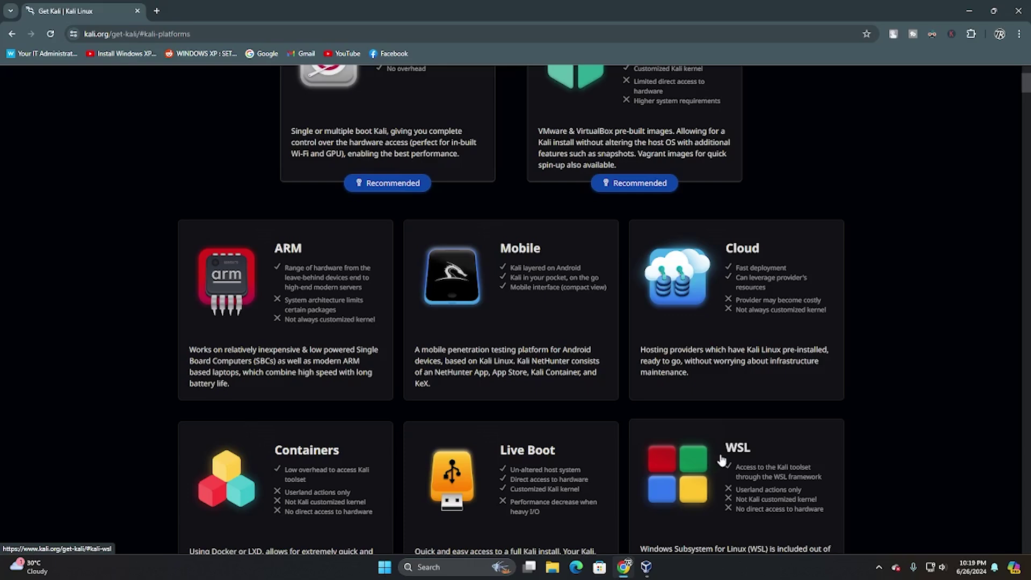
{"action": "scroll", "coordinate": [298, 376], "scroll_direction": "up", "scroll_amount": 2}
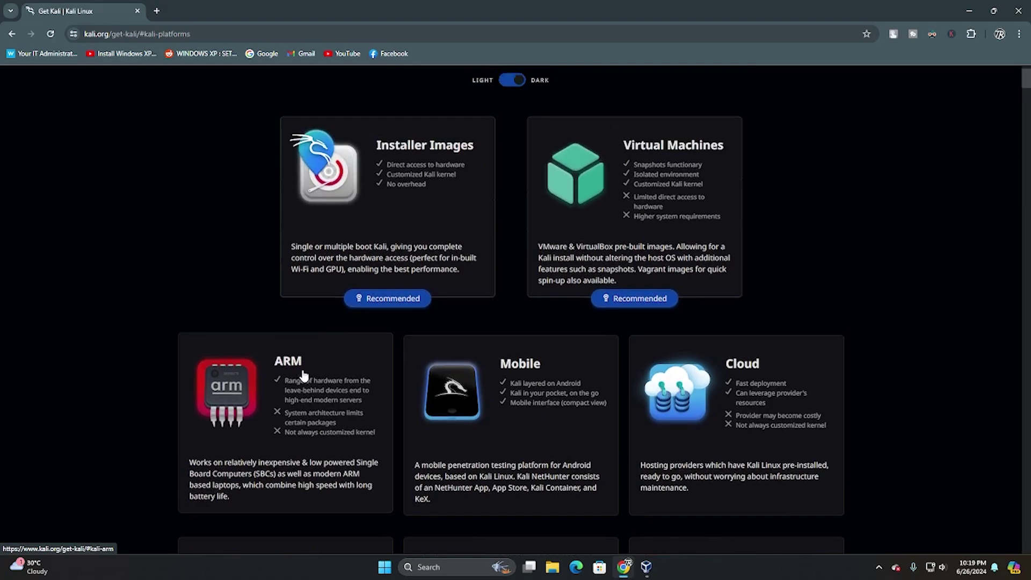
{"action": "scroll", "coordinate": [302, 374], "scroll_direction": "up", "scroll_amount": 2}
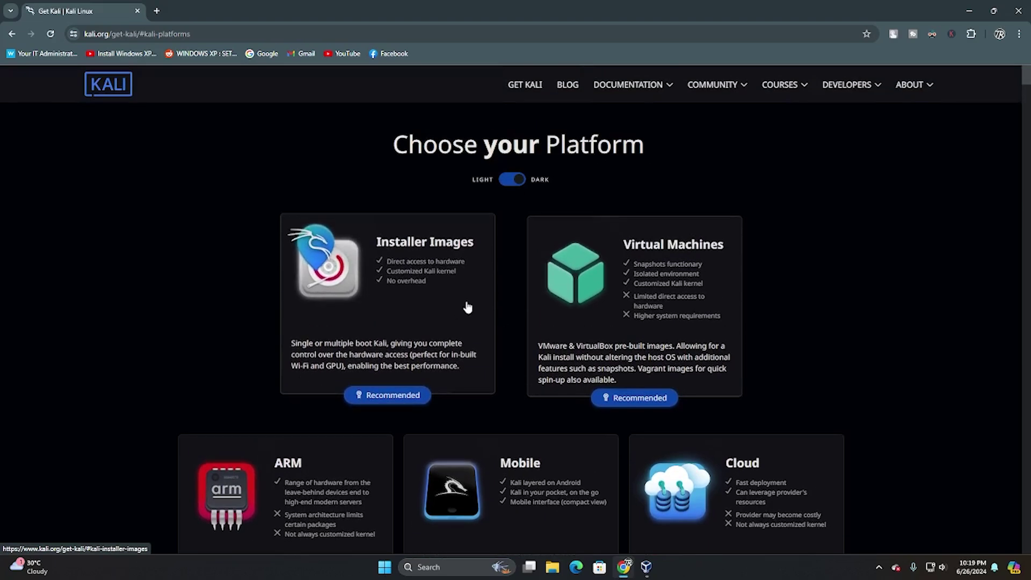
{"action": "left_click", "coordinate": [419, 304]}
- Start downloading the Kali 2024.2 64-bit installer ISO and dismiss the download manager prompt
{"action": "scroll", "coordinate": [419, 306], "scroll_direction": "down", "scroll_amount": 3}
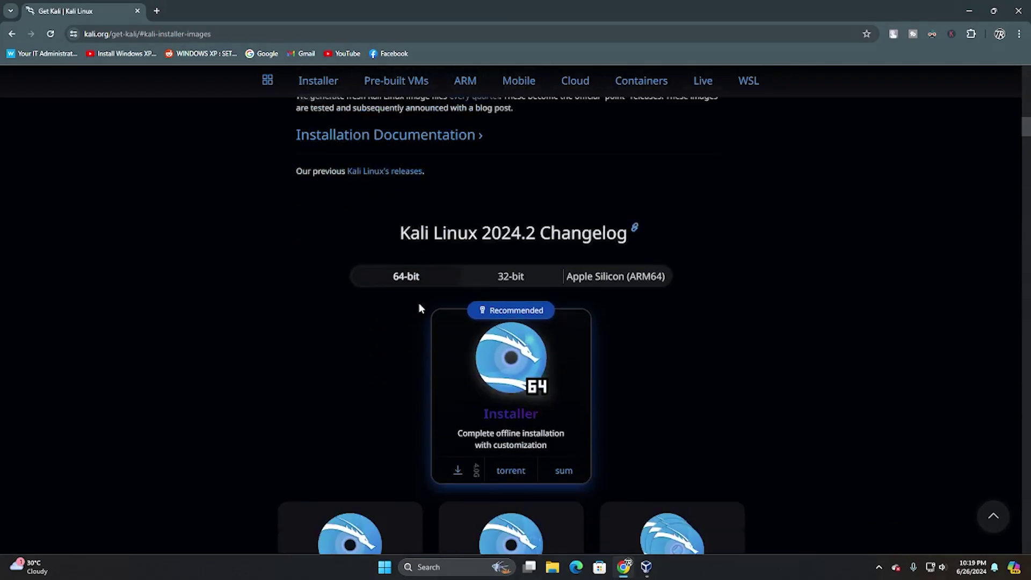
{"action": "scroll", "coordinate": [419, 305], "scroll_direction": "down", "scroll_amount": 3}
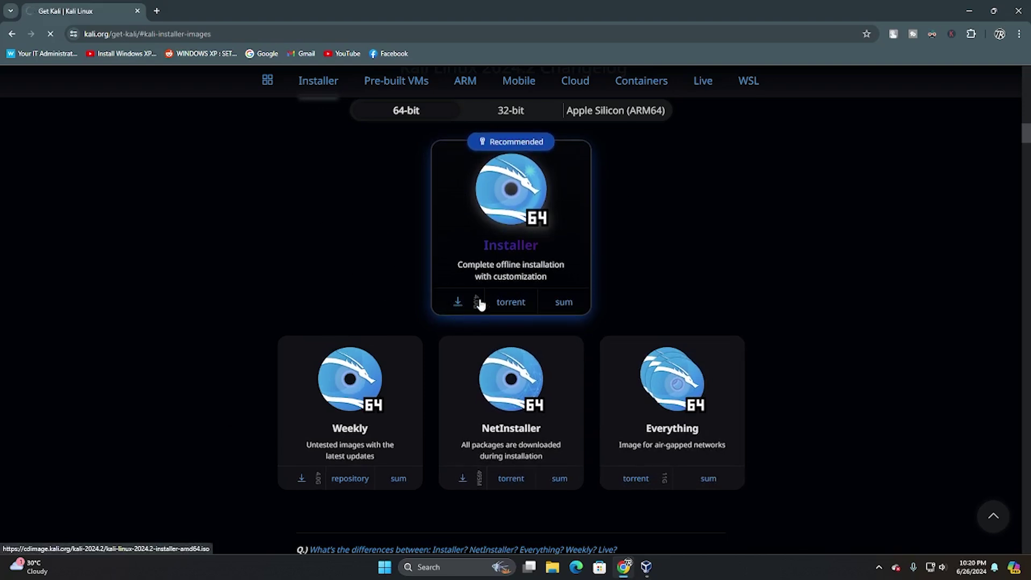
{"action": "left_click", "coordinate": [458, 302]}
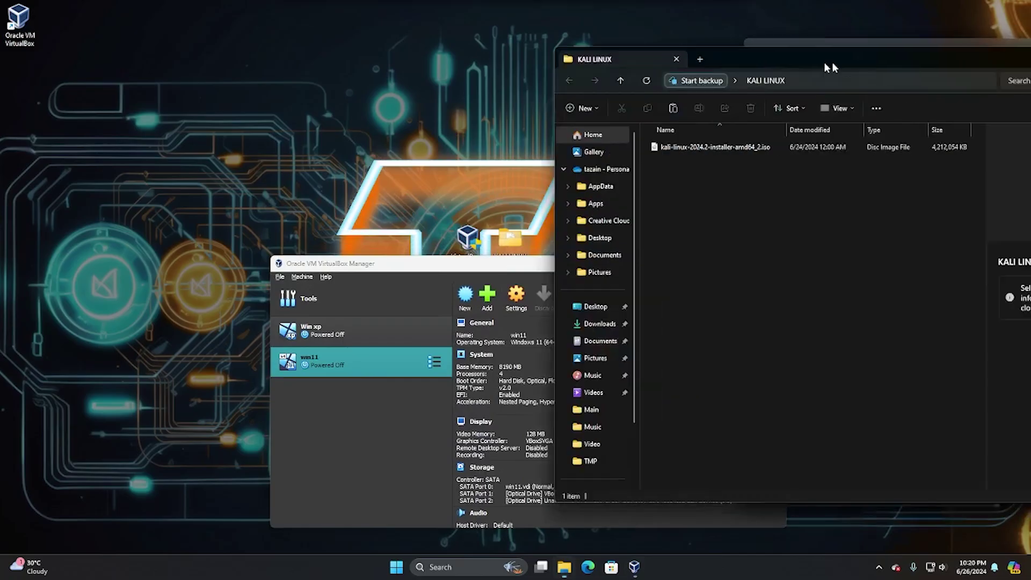
{"action": "left_click_drag", "start_coordinate": [824, 62], "coordinate": [575, 81]}
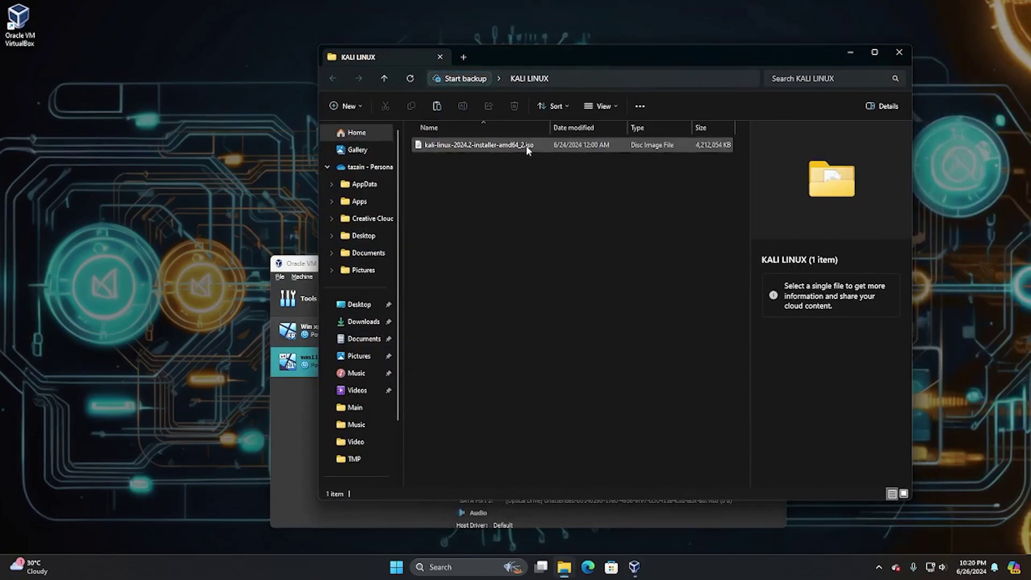
- Minimize the KALI LINUX folder and make the VirtualBox Manager window taller
{"action": "left_click", "coordinate": [851, 52]}
{"action": "left_click_drag", "start_coordinate": [616, 262], "coordinate": [600, 110]}
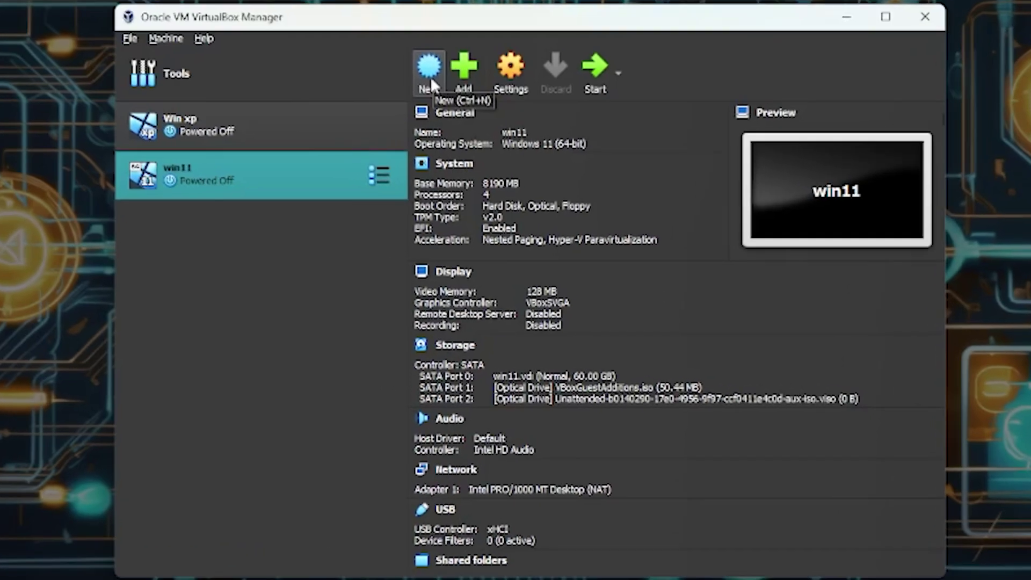
- Start a new virtual machine and name it 'Kali Linux', correcting a typo
{"action": "left_click", "coordinate": [429, 76]}
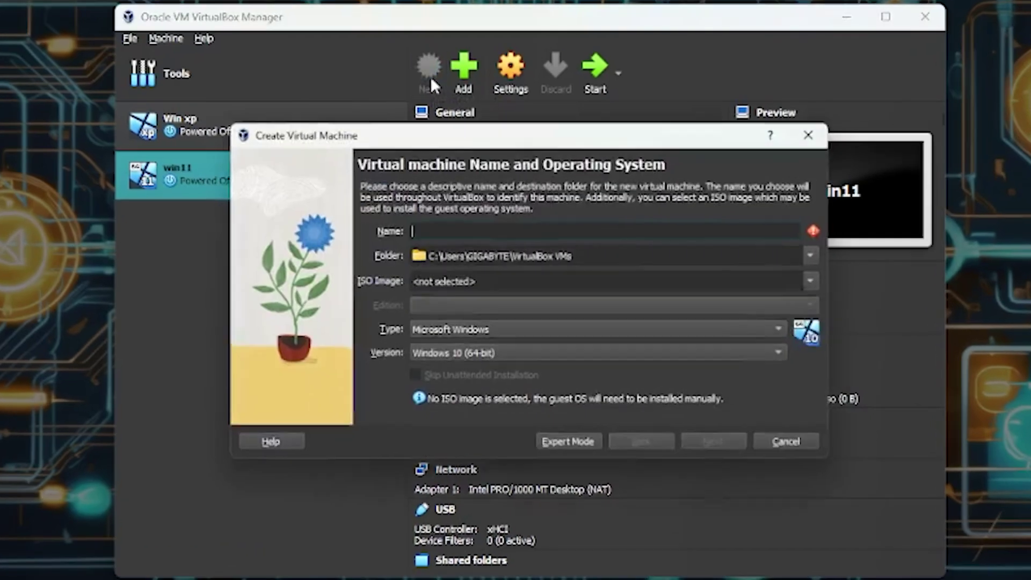
{"action": "left_click_drag", "start_coordinate": [481, 120], "coordinate": [481, 65]}
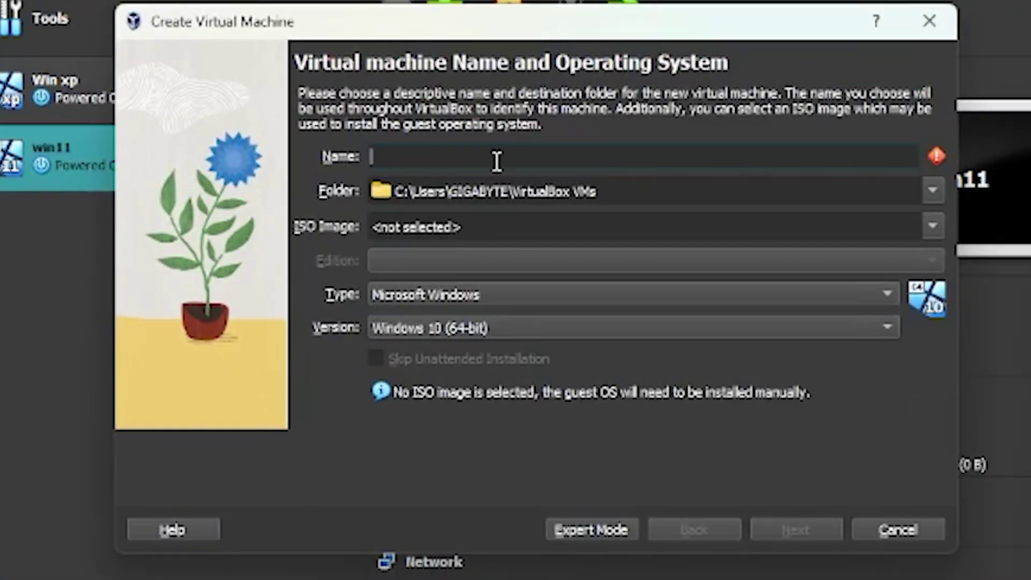
{"action": "type", "text": "Kali "}
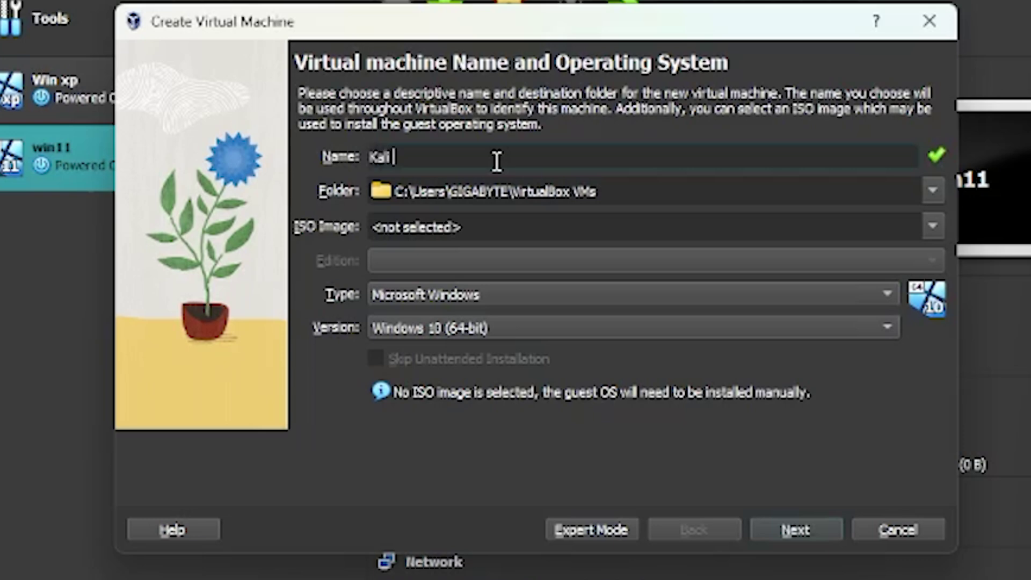
{"action": "type", "text": "Linux"}
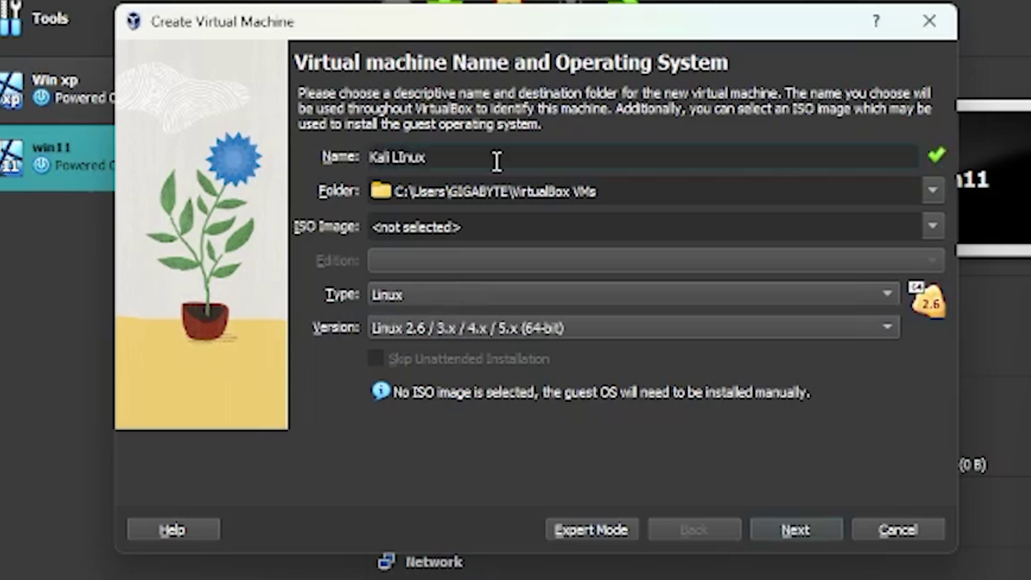
{"action": "key", "text": "Left"}
{"action": "key", "text": "Left"}
{"action": "key", "text": "Left"}
{"action": "key", "text": "BackSpace"}
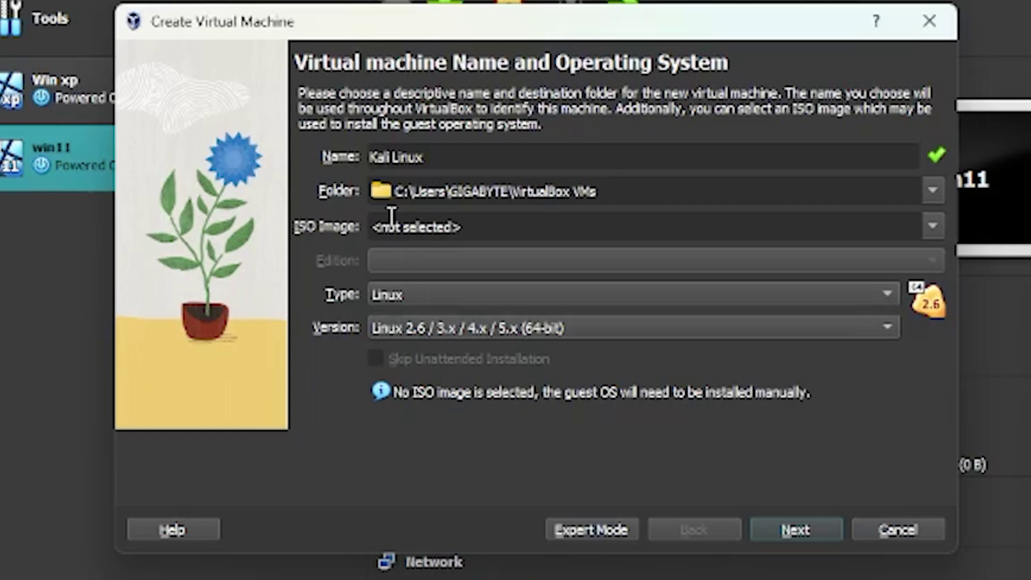
- Attach kali-linux-2024.2-installer-amd64_2.iso as the new machine's installation image
{"action": "left_click", "coordinate": [935, 238]}
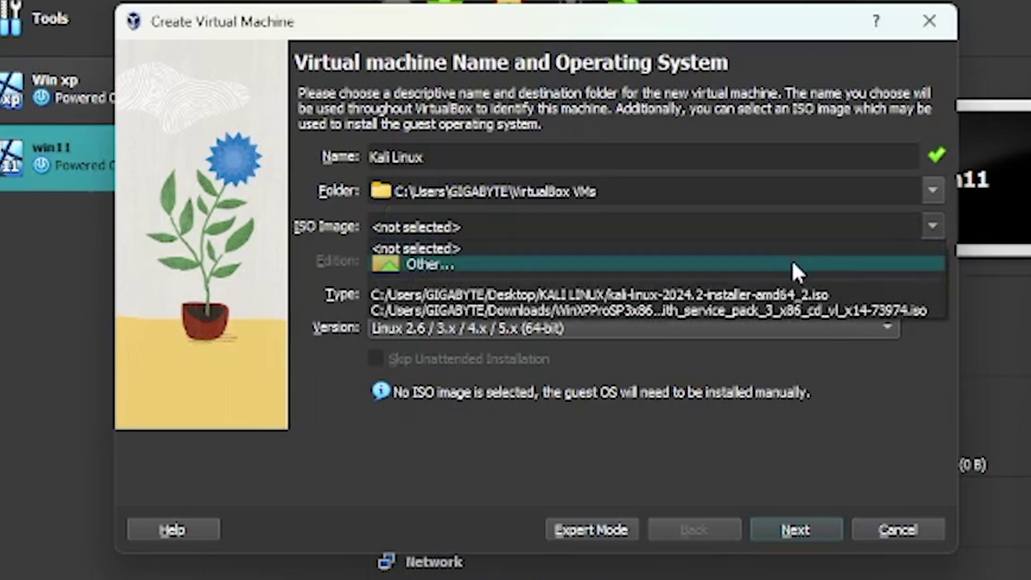
{"action": "left_click", "coordinate": [429, 259]}
{"action": "left_click", "coordinate": [398, 245]}
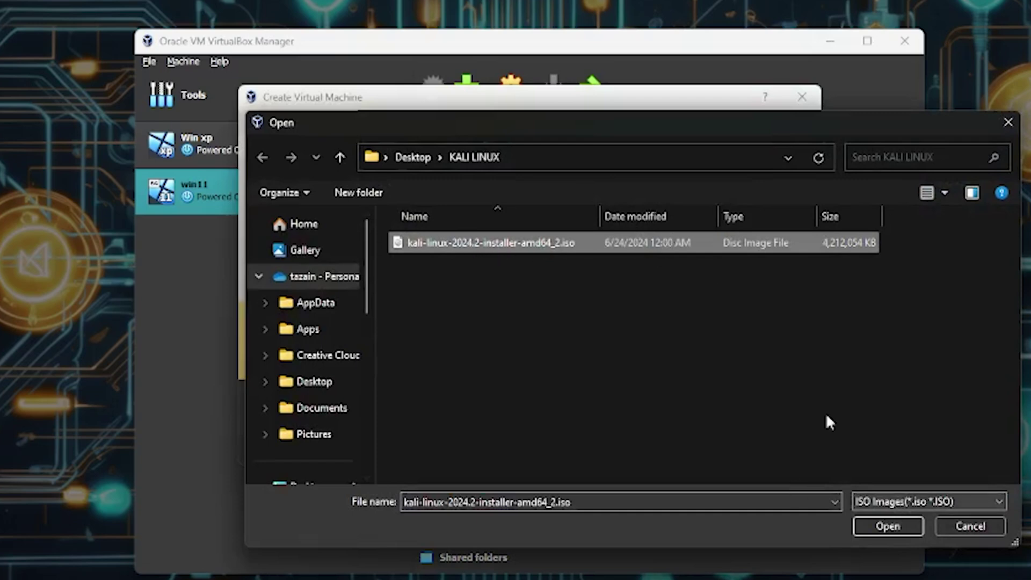
{"action": "left_click", "coordinate": [910, 527]}
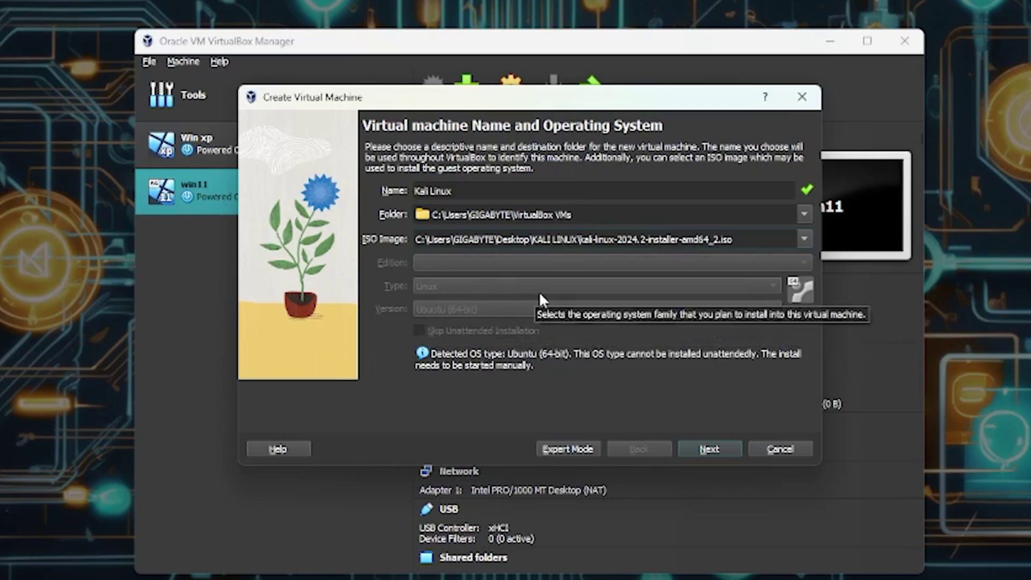
- Give the Kali Linux machine 8192 MB base memory and 4 processors
{"action": "left_click", "coordinate": [710, 451]}
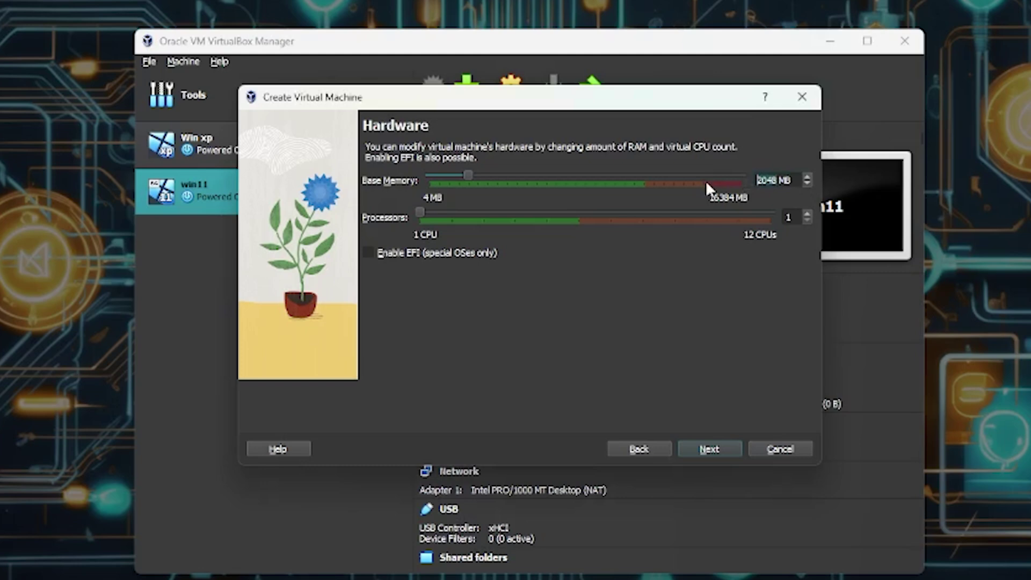
{"action": "type", "text": "9"}
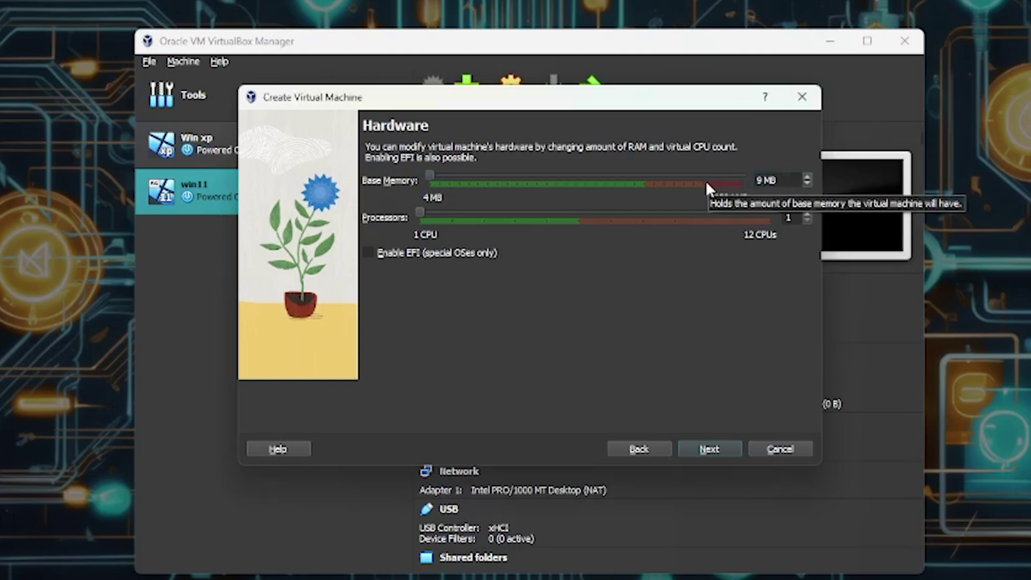
{"action": "key", "text": "BackSpace"}
{"action": "type", "text": "81"}
{"action": "type", "text": "9"}
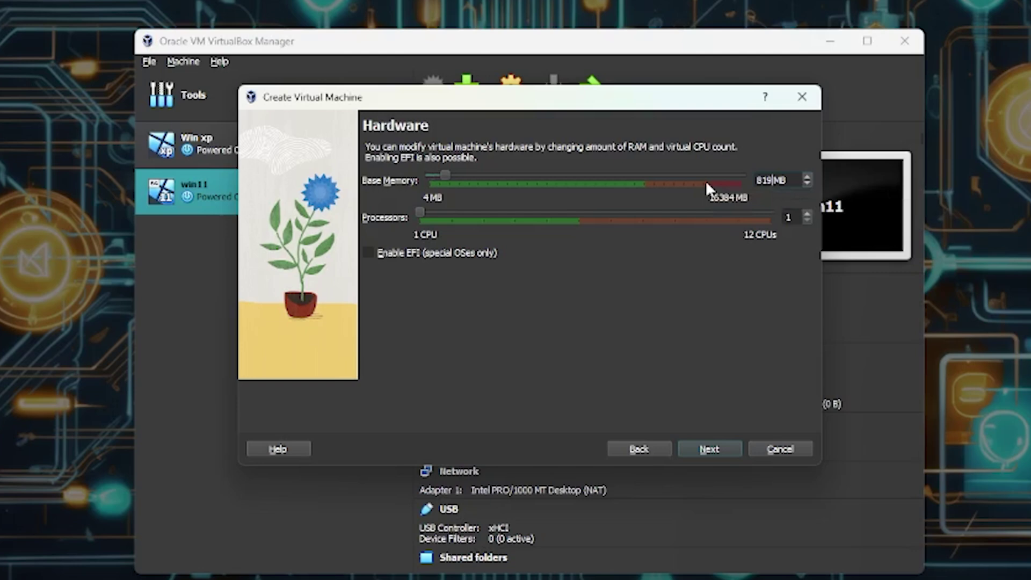
{"action": "type", "text": "2"}
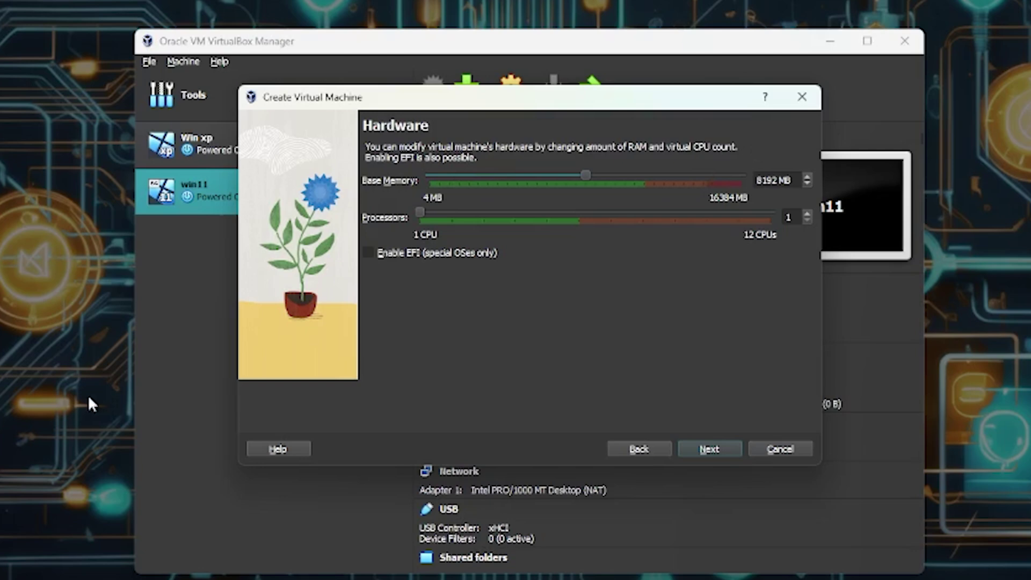
{"action": "left_click", "coordinate": [480, 215]}
{"action": "left_click", "coordinate": [514, 213]}
- Keep the 25 GB virtual hard disk and finish creating the Kali Linux machine
{"action": "left_click", "coordinate": [709, 449]}
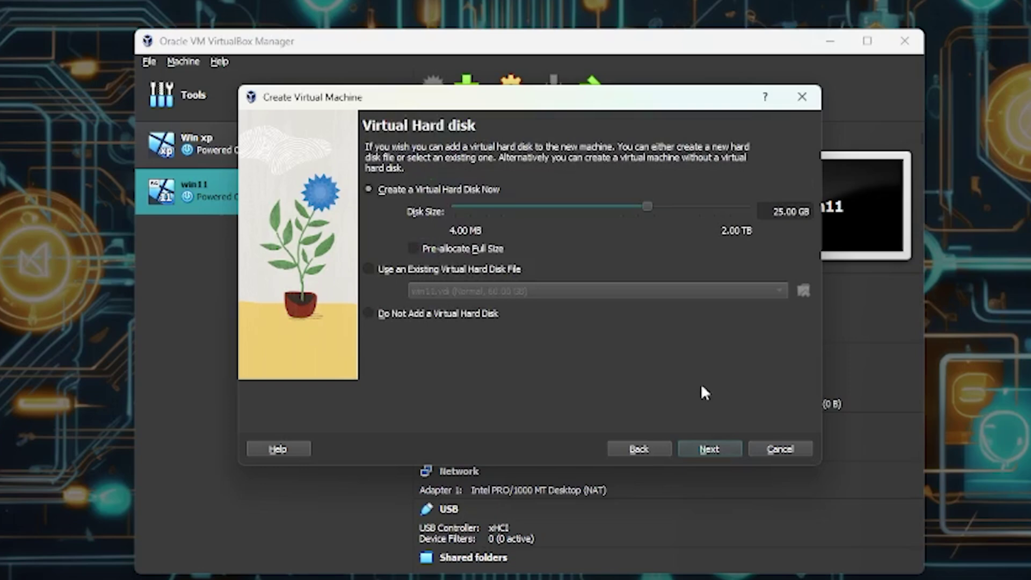
{"action": "left_click", "coordinate": [781, 213]}
{"action": "left_click", "coordinate": [723, 449]}
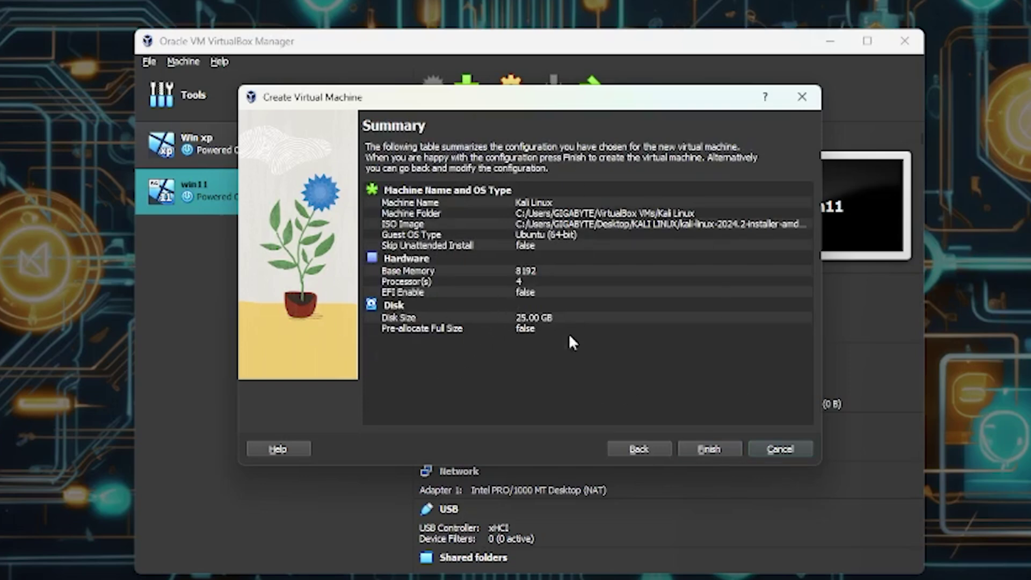
{"action": "left_click", "coordinate": [718, 447]}
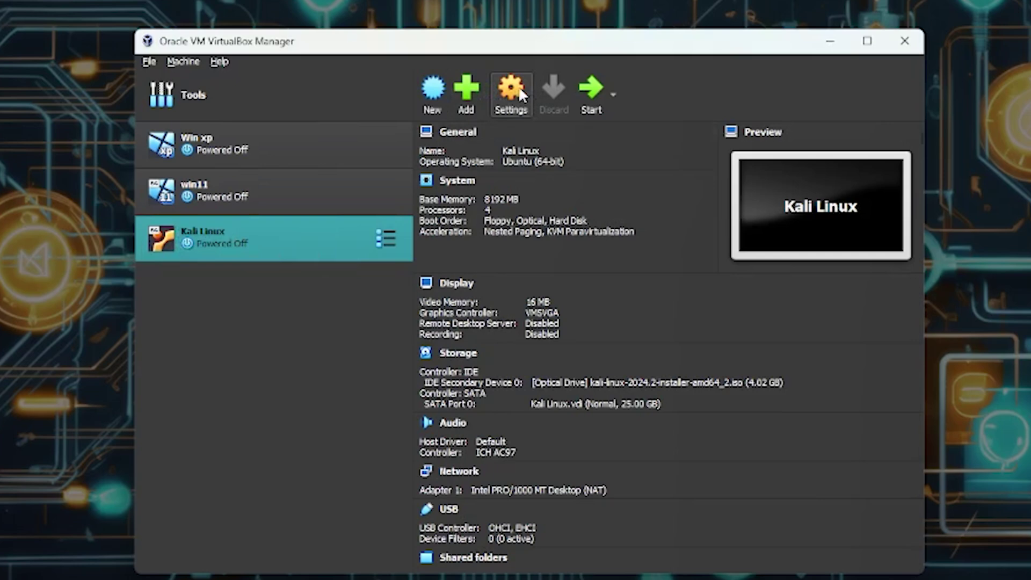
- In Kali Linux's settings, keep Ubuntu (64-bit), check the processors, then view Display
{"action": "left_click", "coordinate": [502, 100]}
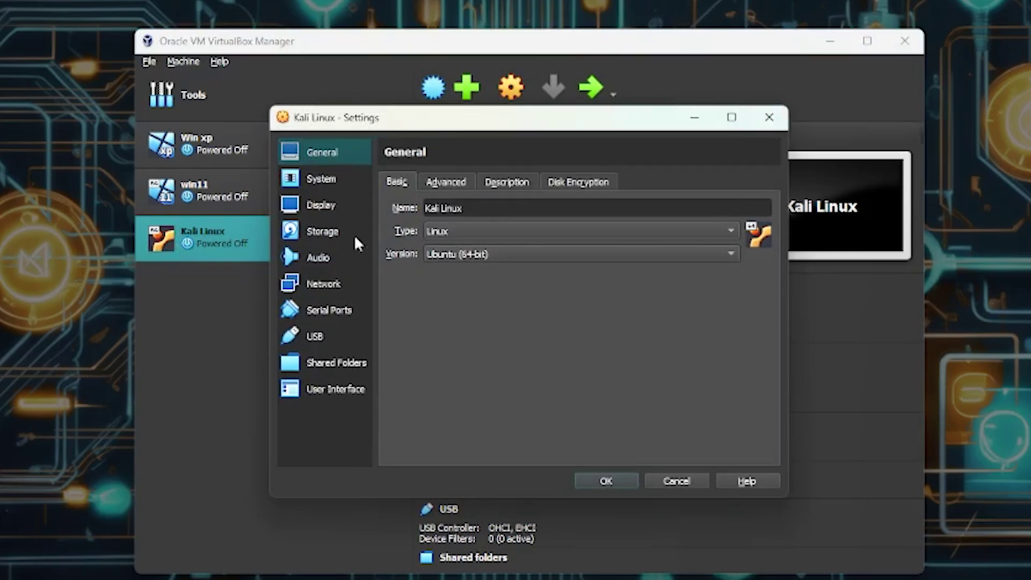
{"action": "left_click", "coordinate": [555, 252]}
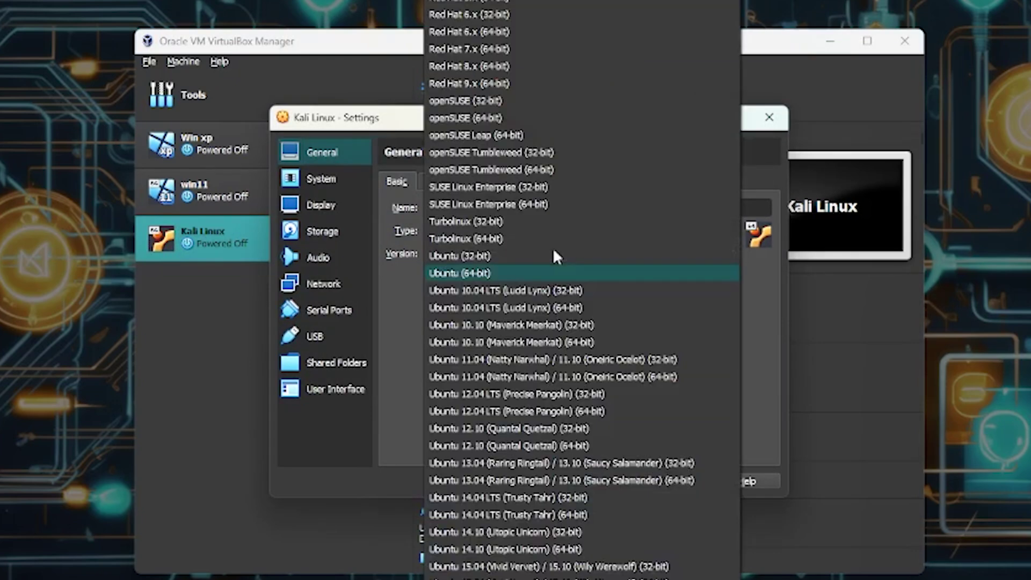
{"action": "left_click", "coordinate": [394, 361]}
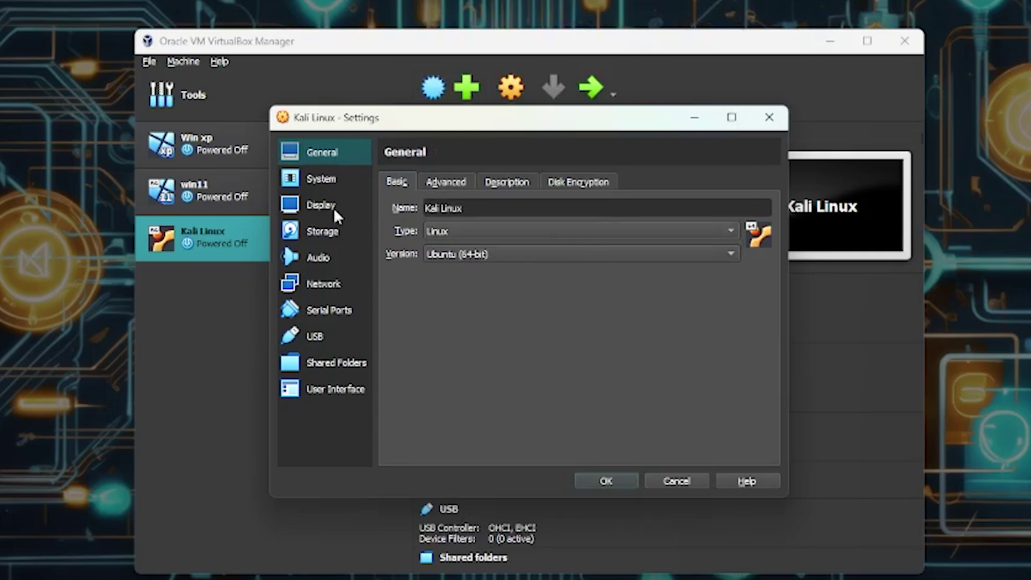
{"action": "left_click", "coordinate": [301, 179]}
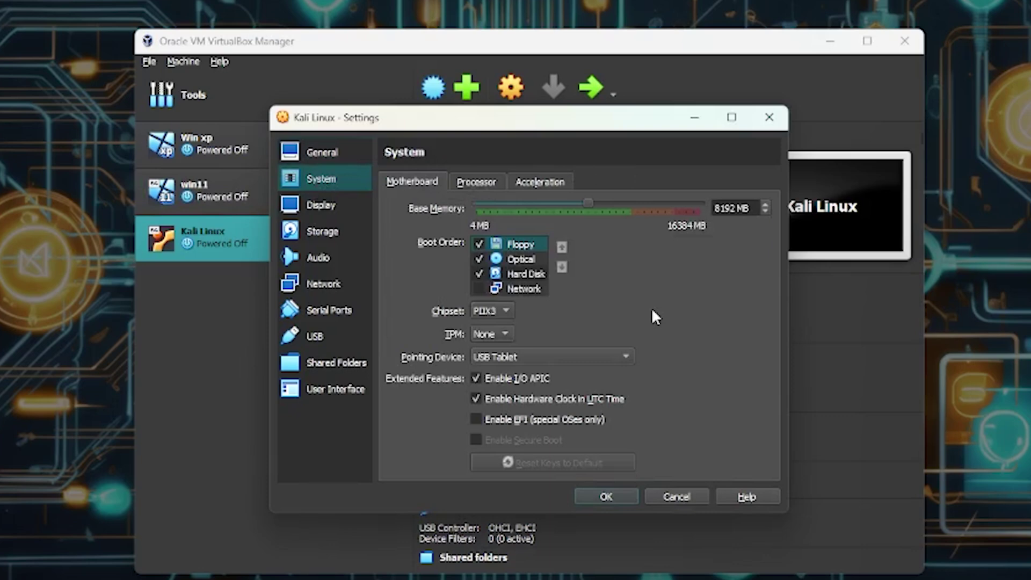
{"action": "left_click", "coordinate": [475, 183]}
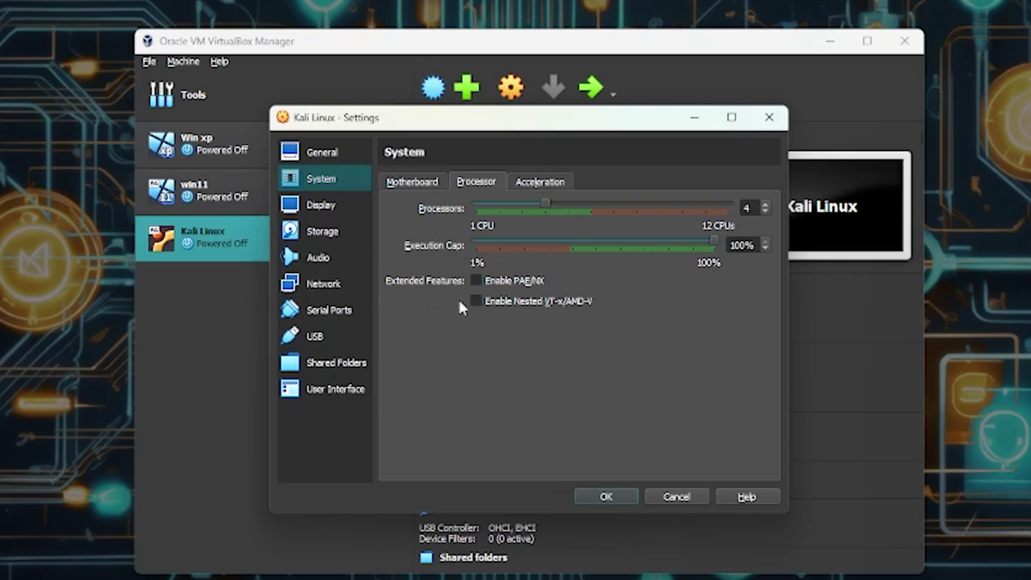
{"action": "left_click", "coordinate": [322, 205]}
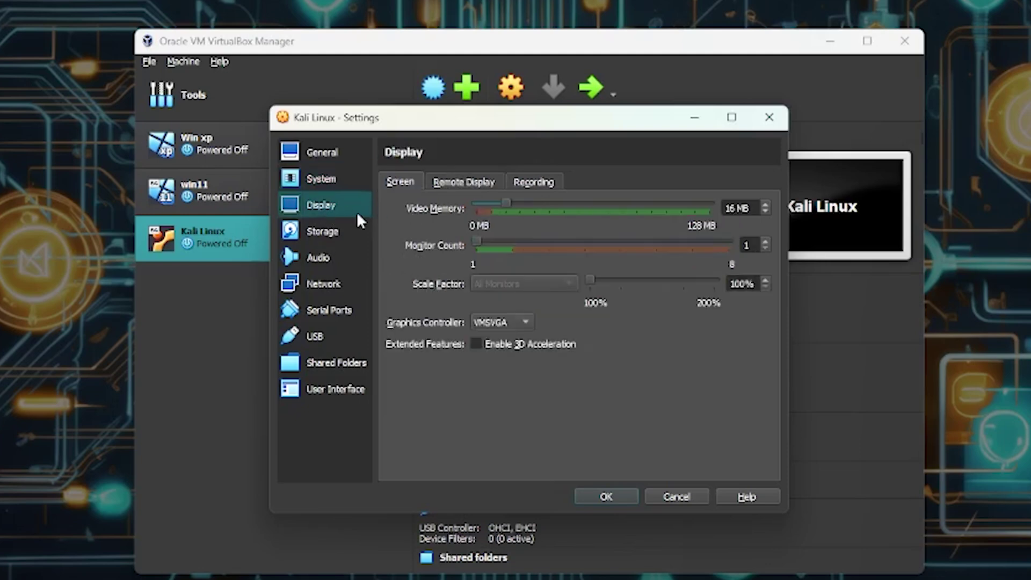
- Raise video memory to 128 MB, keep one monitor, and select the Storage optical drive
{"action": "left_click_drag", "start_coordinate": [507, 205], "coordinate": [884, 205]}
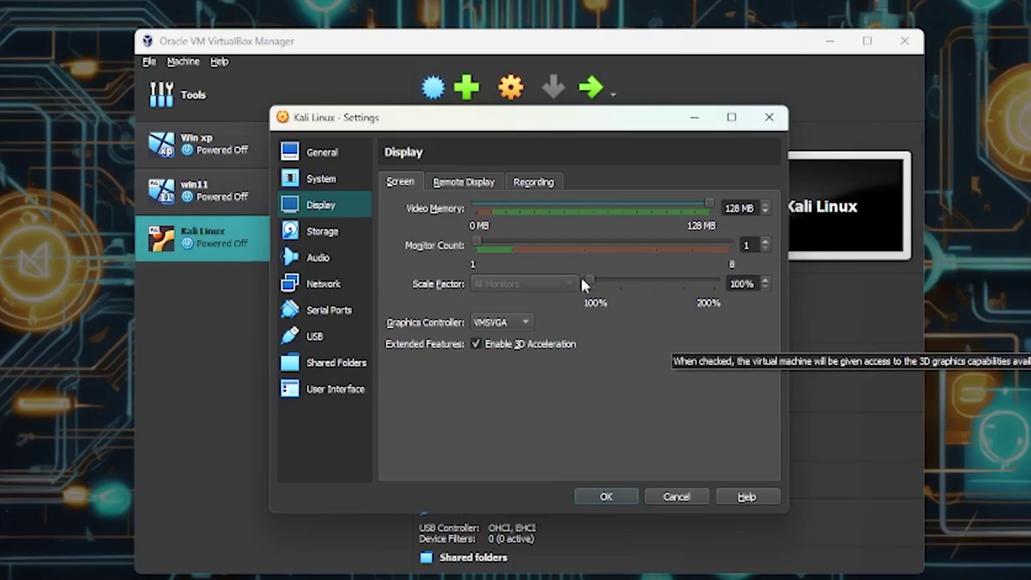
{"action": "left_click", "coordinate": [514, 242]}
{"action": "left_click_drag", "start_coordinate": [515, 242], "coordinate": [481, 242]}
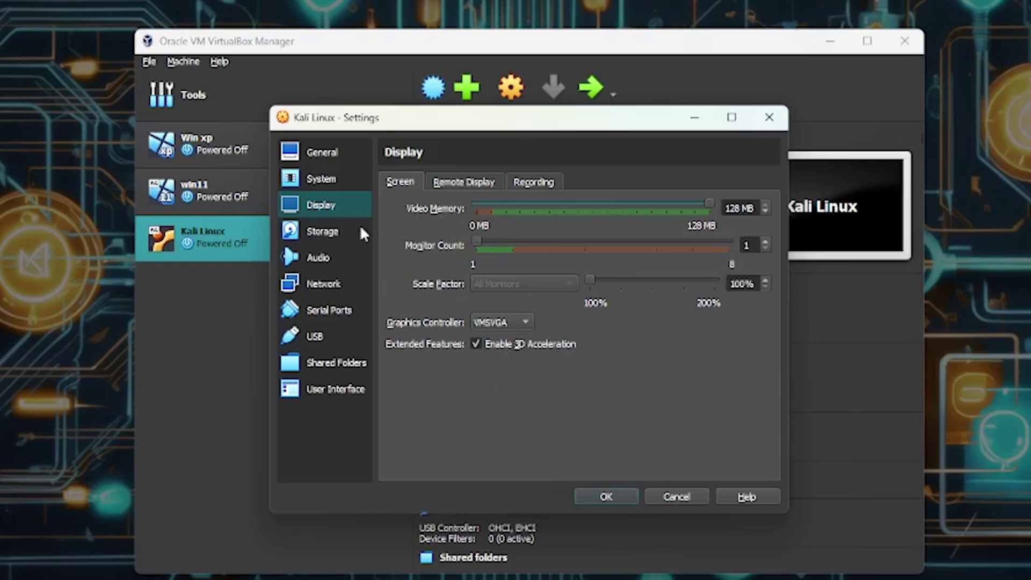
{"action": "left_click", "coordinate": [330, 231]}
{"action": "left_click", "coordinate": [481, 217]}
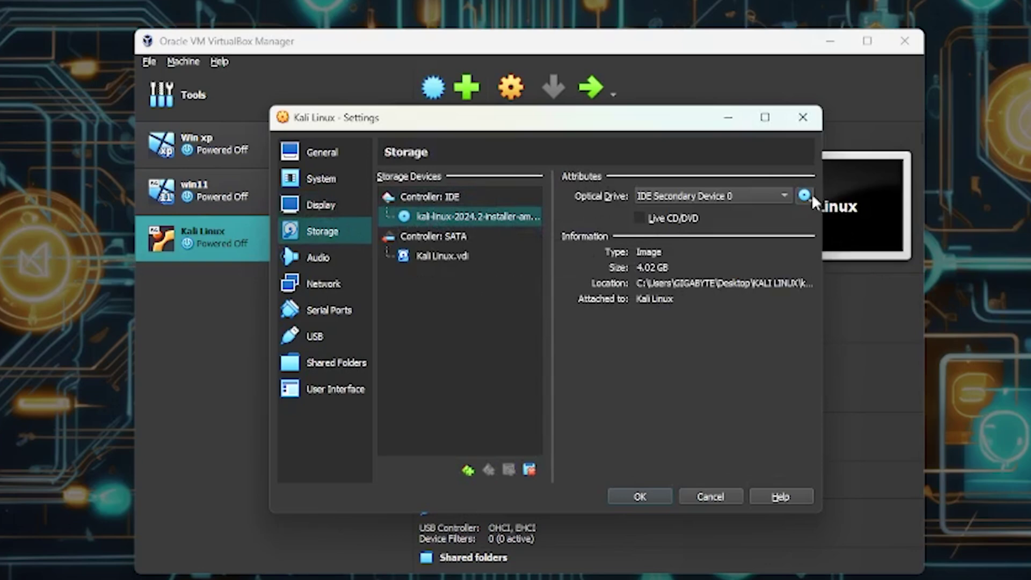
- Attach the Kali installer ISO file to the VM's optical drive
{"action": "left_click", "coordinate": [810, 196]}
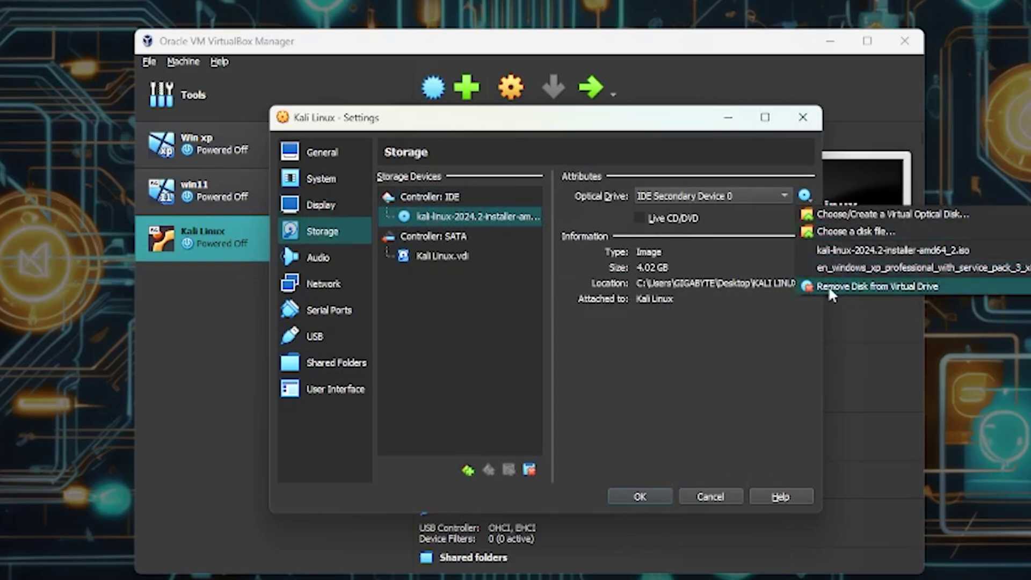
{"action": "left_click", "coordinate": [858, 231]}
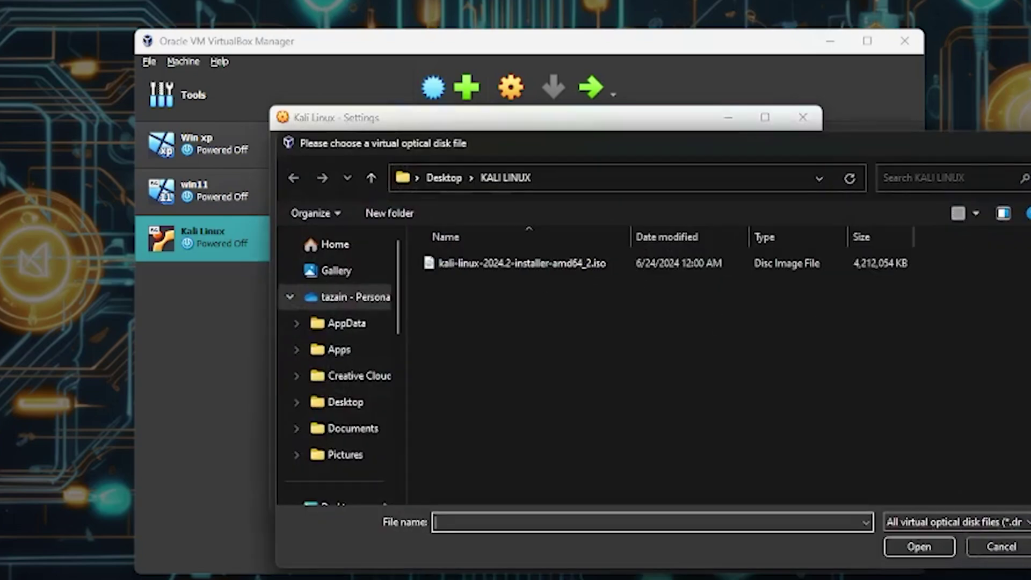
{"action": "double_click", "coordinate": [522, 263]}
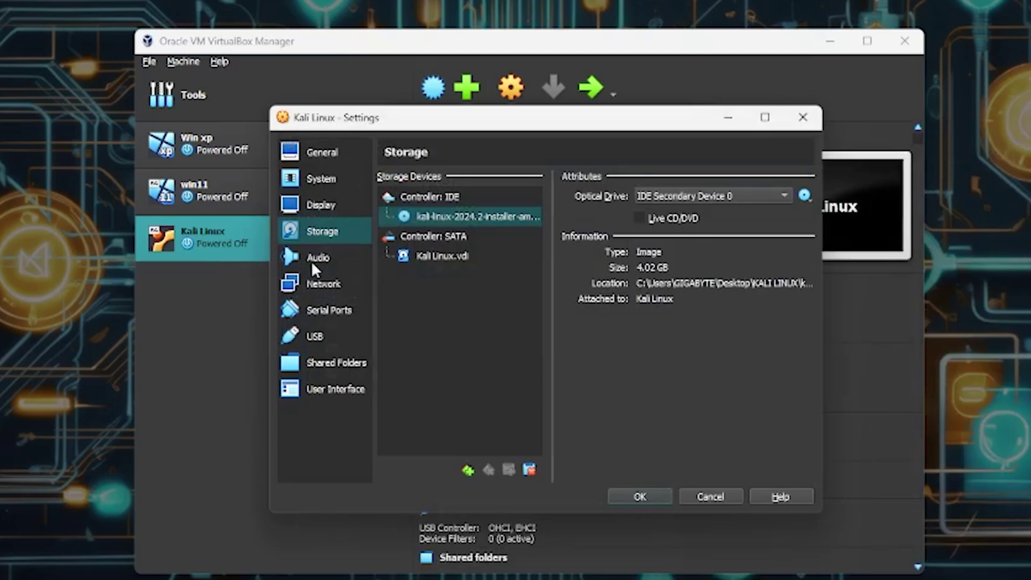
{"action": "left_click", "coordinate": [314, 285]}
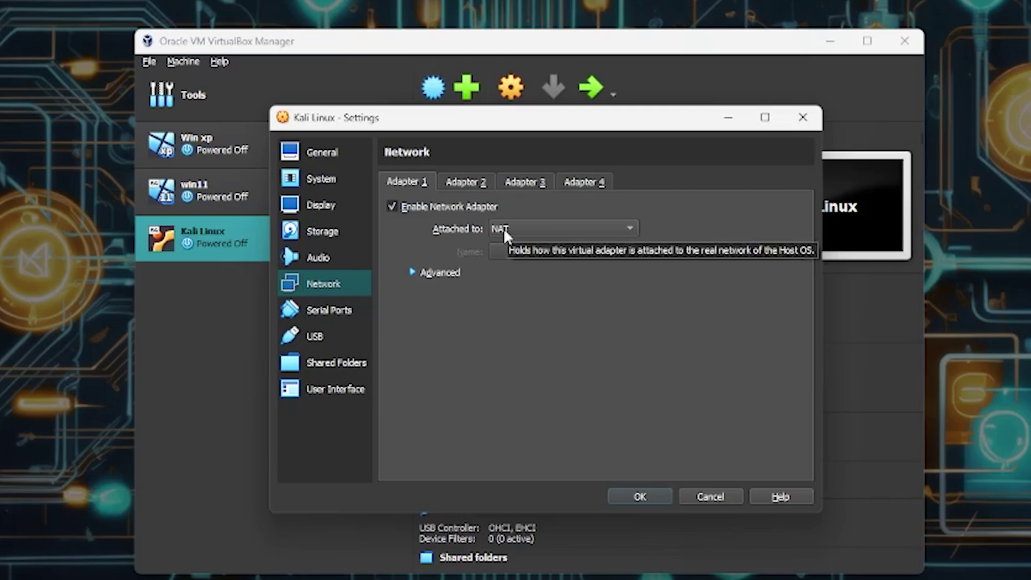
- Set Adapter 1 to Bridged Adapter on the Realtek Gaming 2.5GbE Family Controller
{"action": "left_click", "coordinate": [504, 227]}
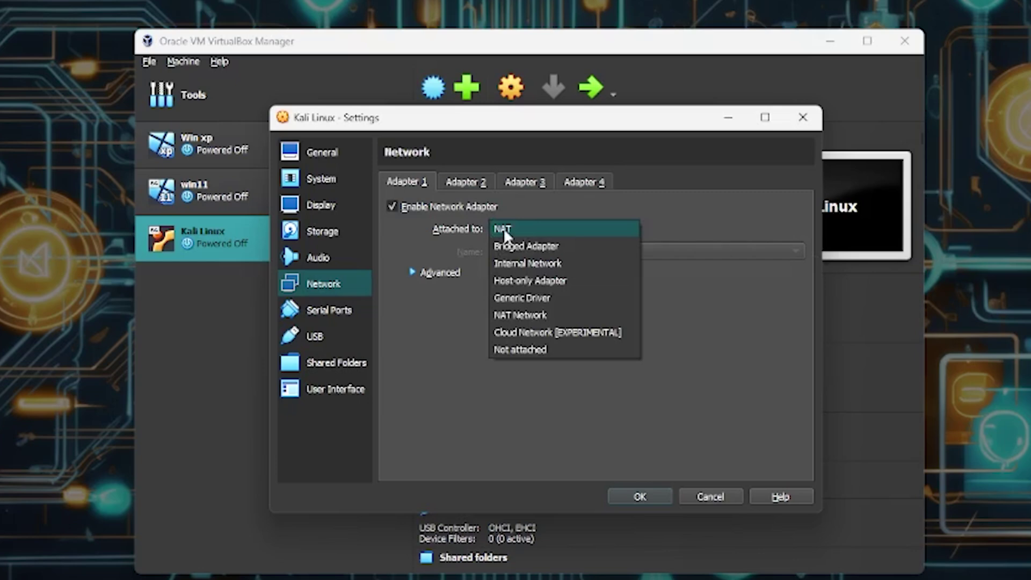
{"action": "left_click", "coordinate": [541, 248]}
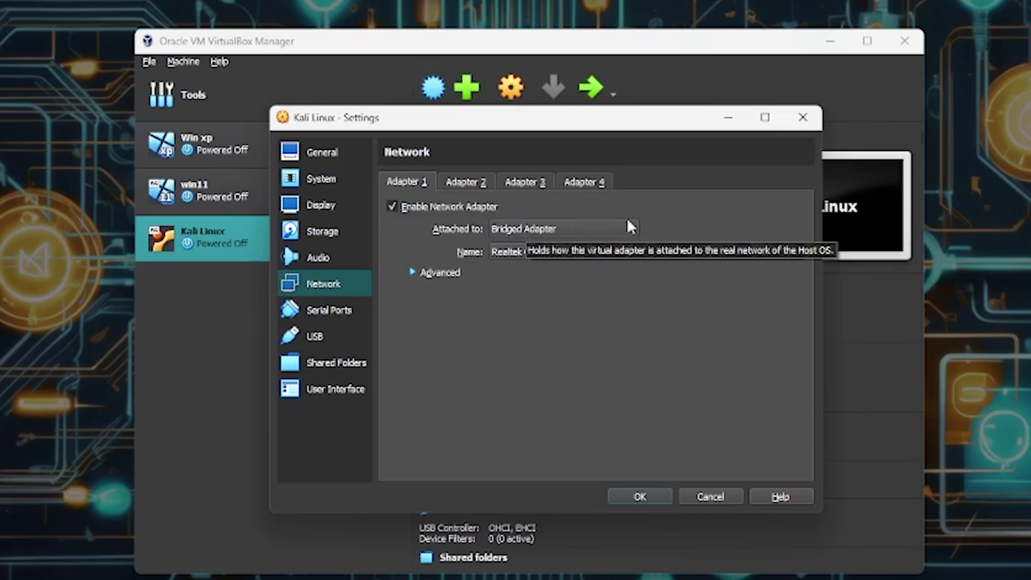
{"action": "left_click", "coordinate": [657, 253]}
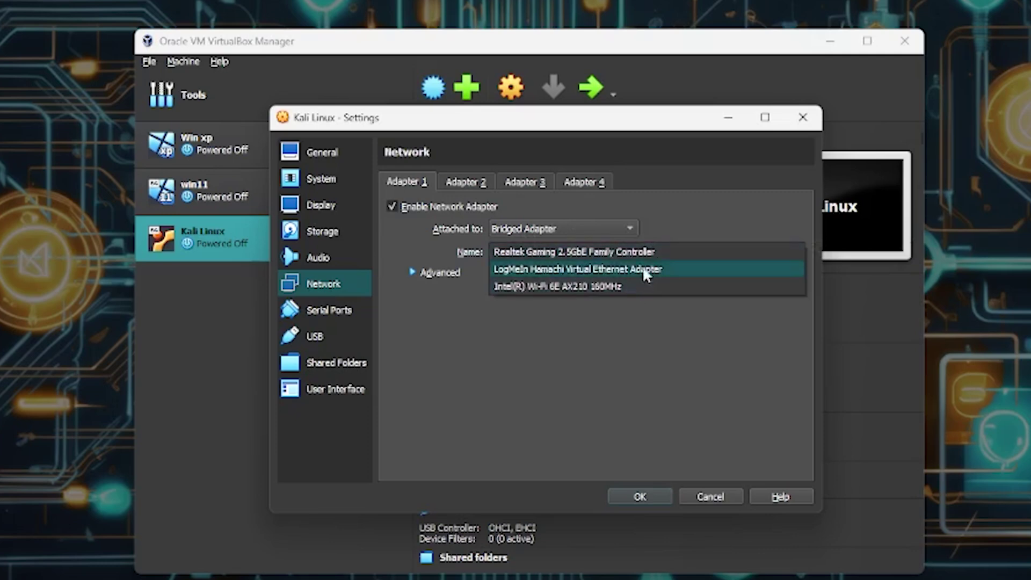
{"action": "left_click", "coordinate": [650, 253]}
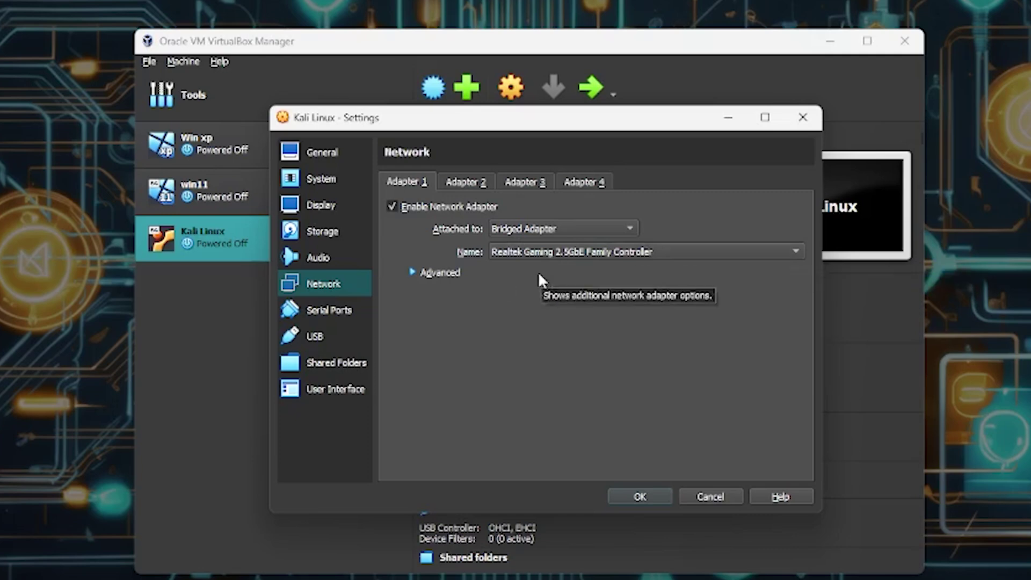
- Look through Serial Ports, USB and Shared Folders, then show General's Advanced options
{"action": "left_click", "coordinate": [328, 310]}
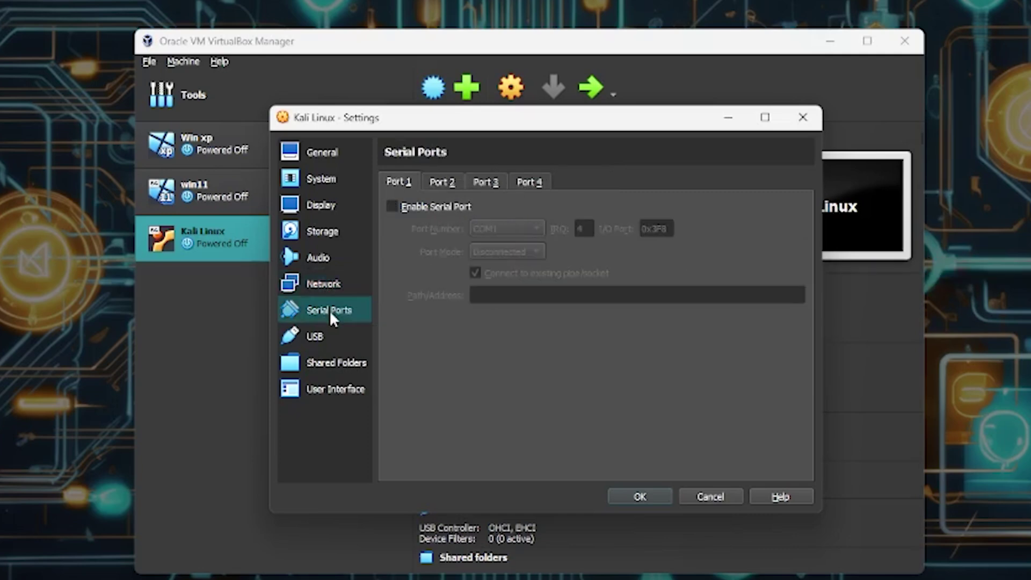
{"action": "left_click", "coordinate": [346, 337]}
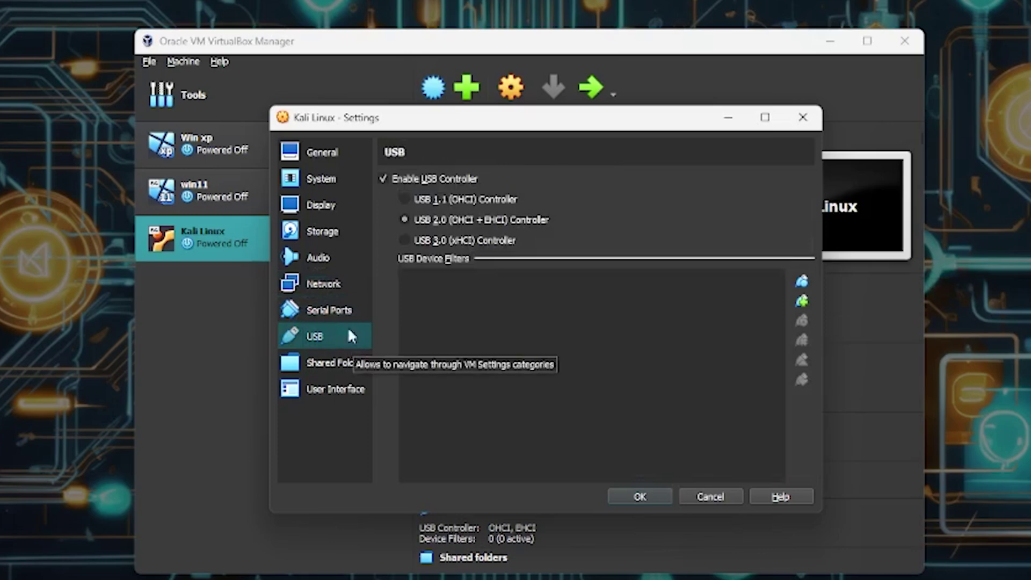
{"action": "left_click", "coordinate": [336, 363]}
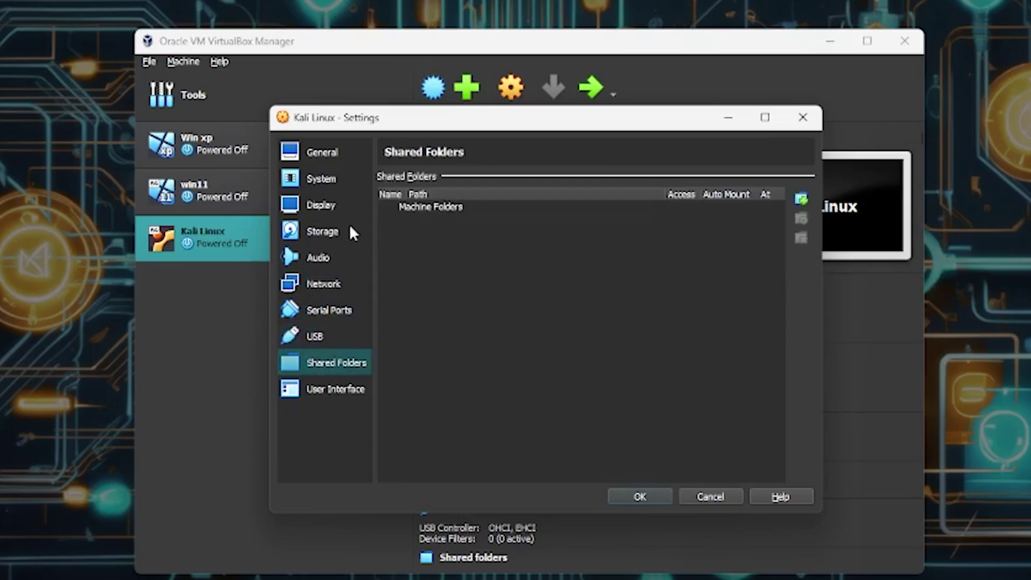
{"action": "left_click", "coordinate": [325, 152]}
{"action": "left_click", "coordinate": [447, 182]}
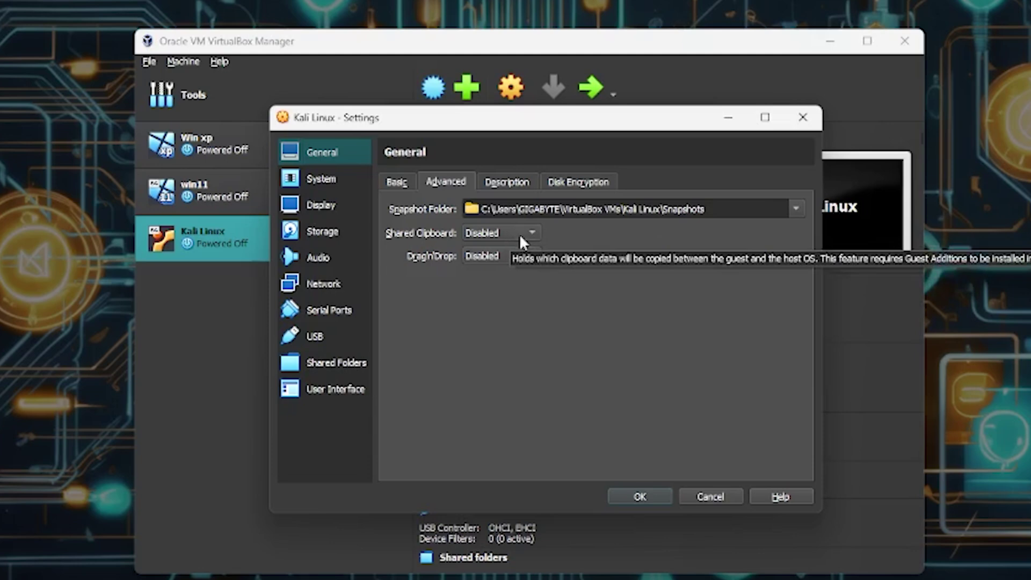
- Change the Shared Clipboard mode from Disabled to Bidirectional
{"action": "left_click", "coordinate": [508, 233]}
{"action": "left_click", "coordinate": [491, 286]}
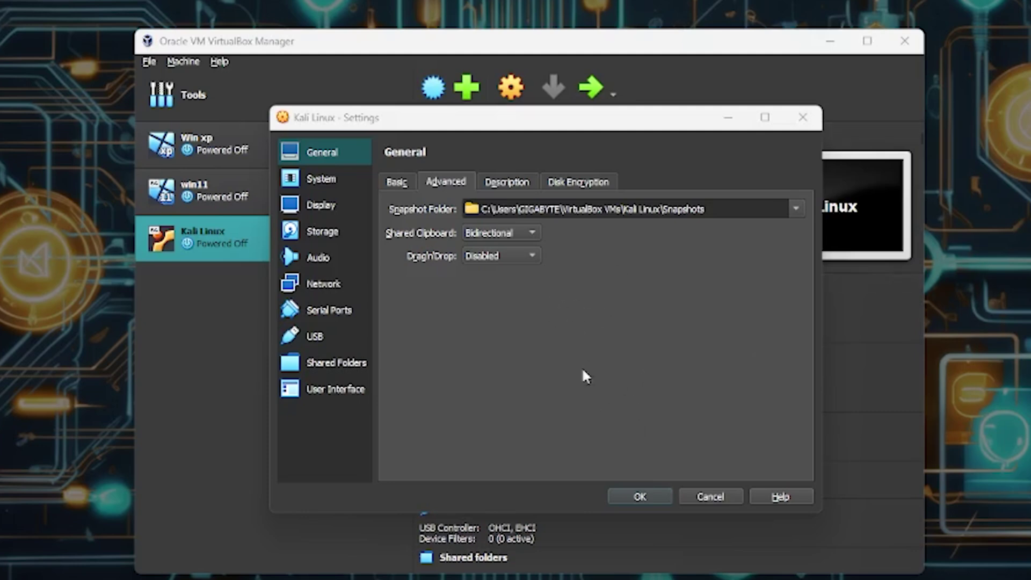
- Review the System, Display, Storage and other settings pages, then save with OK
{"action": "left_click", "coordinate": [342, 178]}
{"action": "left_click", "coordinate": [341, 207]}
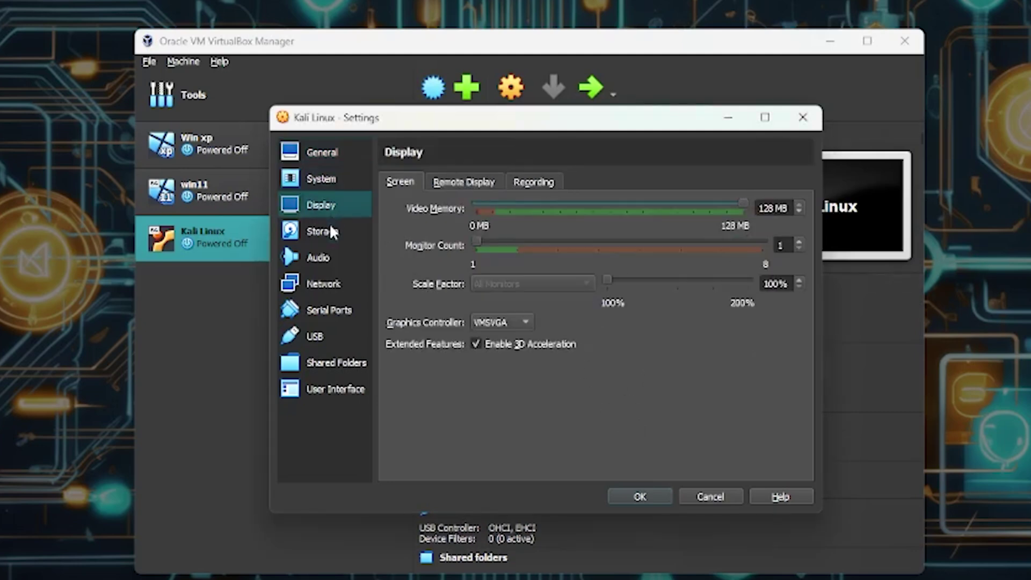
{"action": "left_click", "coordinate": [330, 231]}
{"action": "left_click", "coordinate": [331, 310]}
{"action": "left_click", "coordinate": [336, 363]}
{"action": "left_click", "coordinate": [343, 391]}
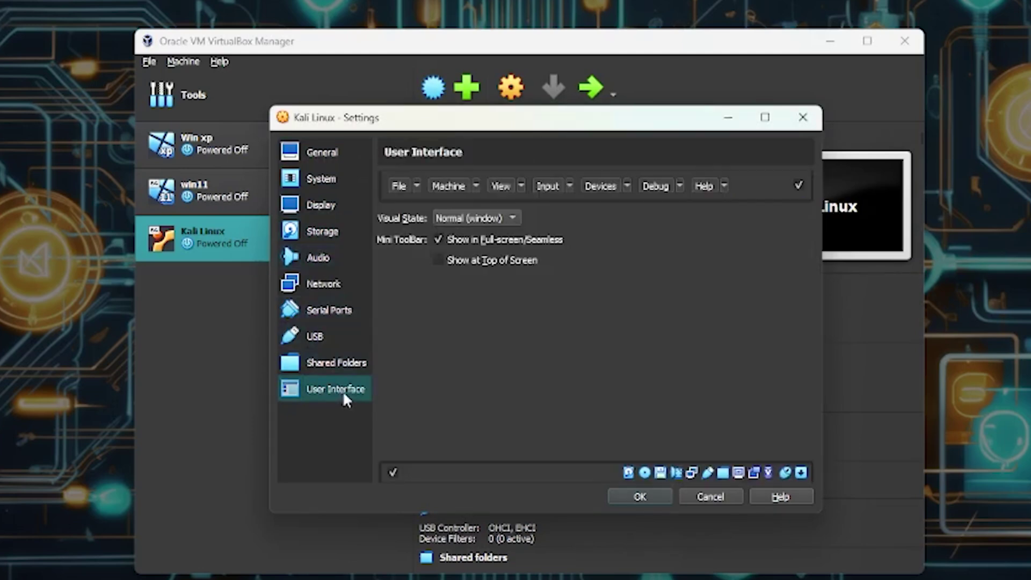
{"action": "left_click", "coordinate": [322, 152]}
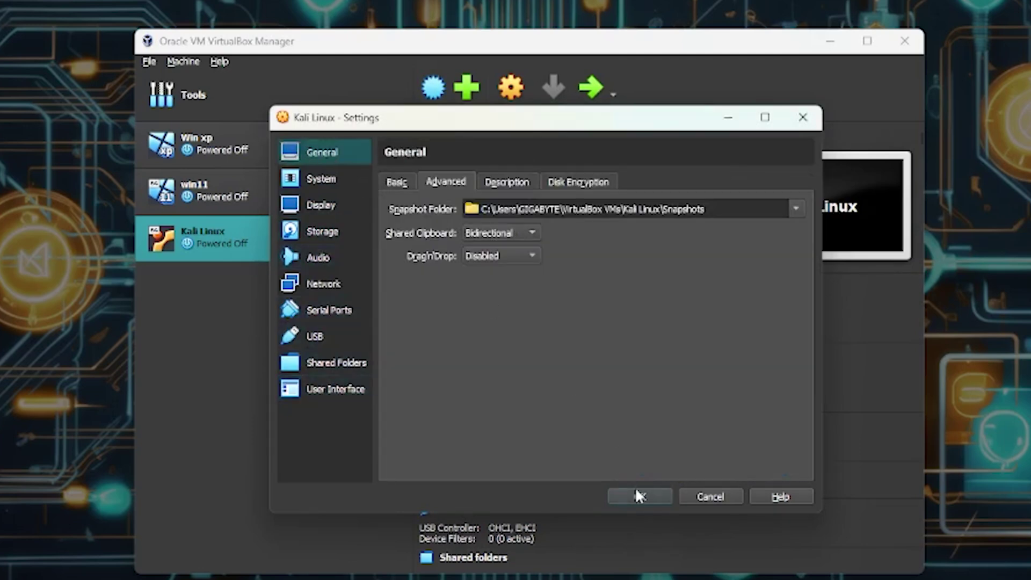
{"action": "left_click", "coordinate": [639, 496]}
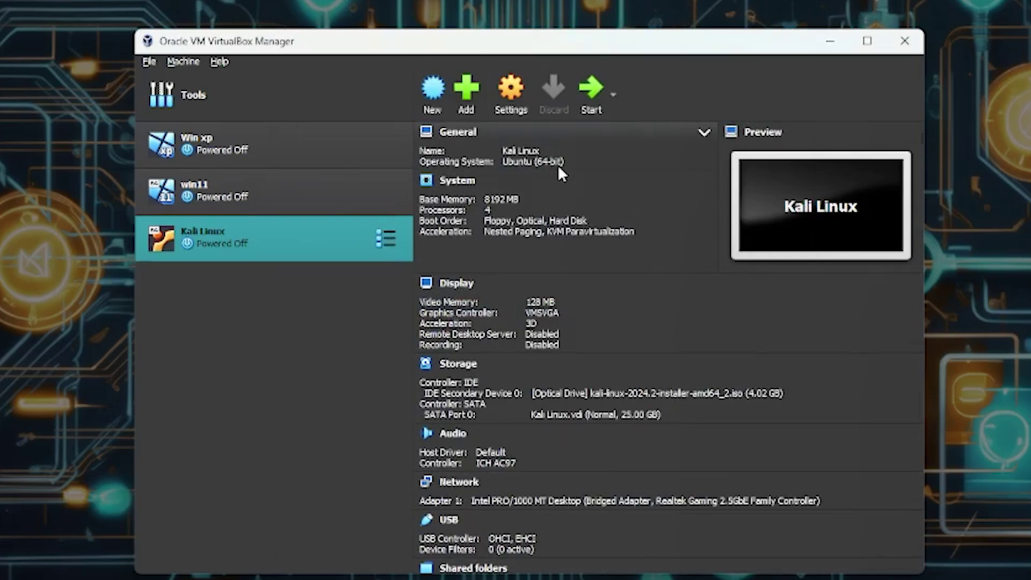
- Start the Kali Linux VM, dismiss its notifications, and choose Graphical install
{"action": "left_click", "coordinate": [593, 99]}
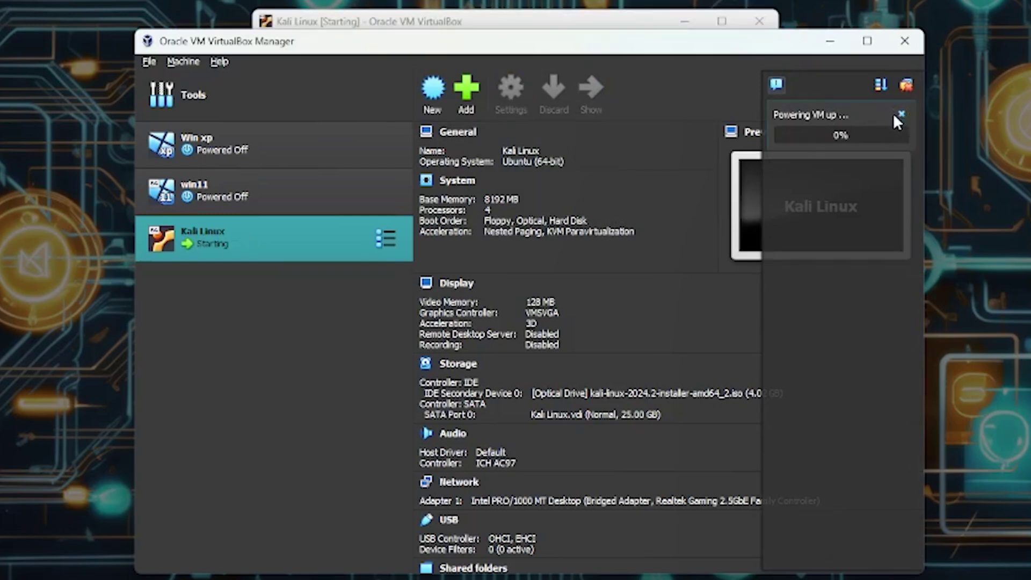
{"action": "left_click", "coordinate": [896, 115]}
{"action": "left_click", "coordinate": [596, 26]}
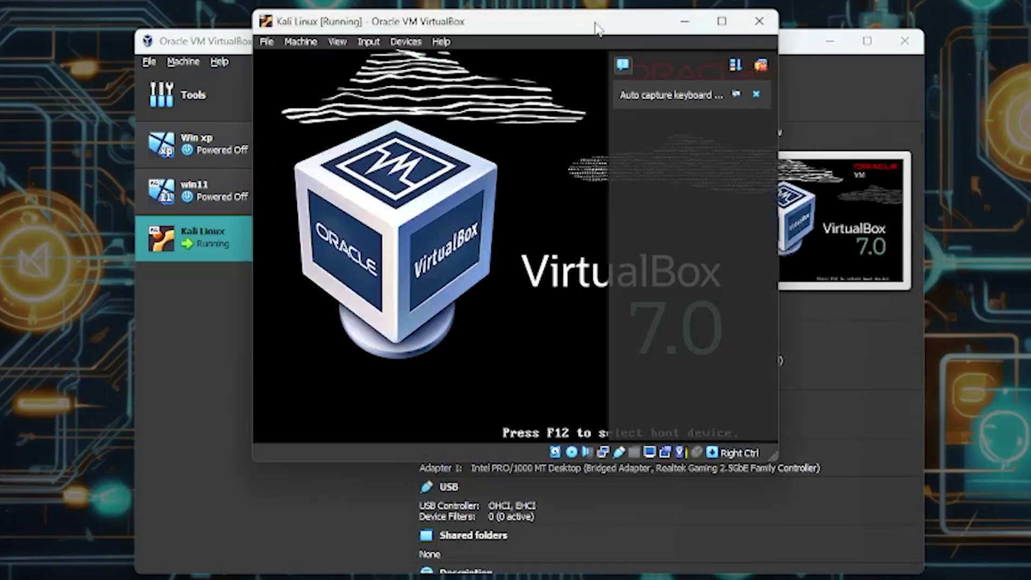
{"action": "left_click", "coordinate": [755, 95]}
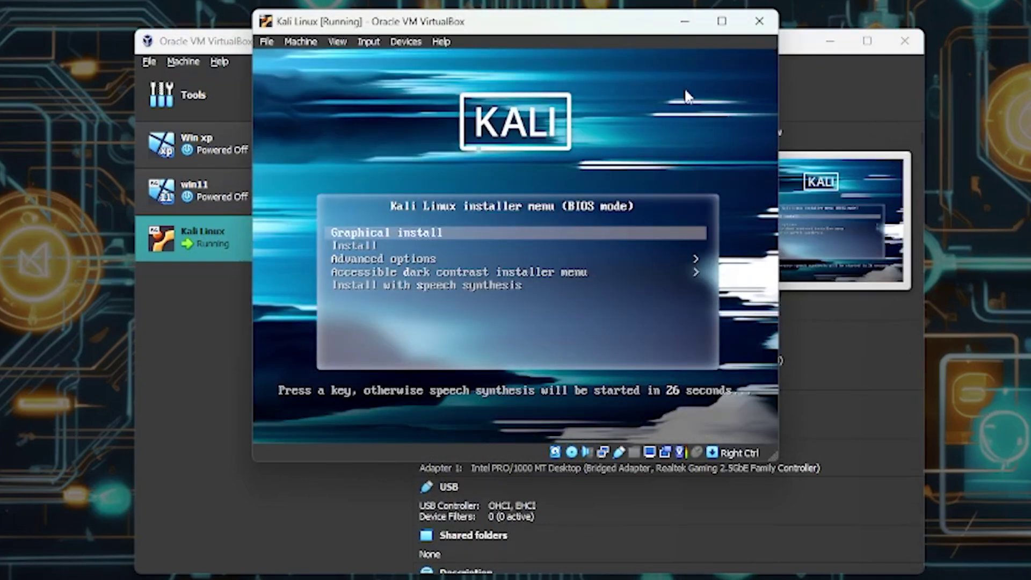
{"action": "key", "text": "Return"}
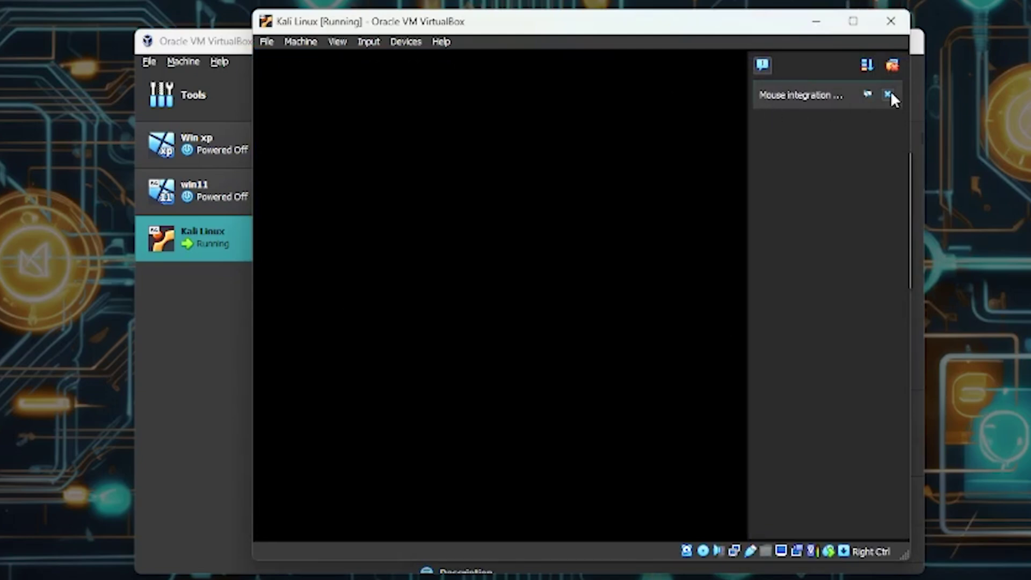
{"action": "left_click", "coordinate": [889, 95]}
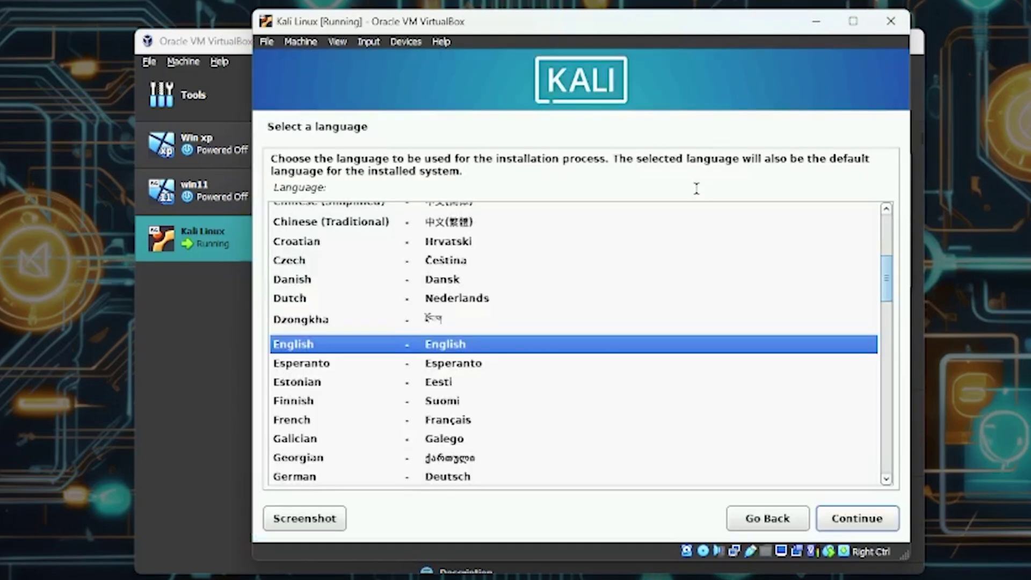
- Accept English, United States and the American English keymap in the Kali installer
{"action": "left_click_drag", "start_coordinate": [668, 30], "coordinate": [611, 15]}
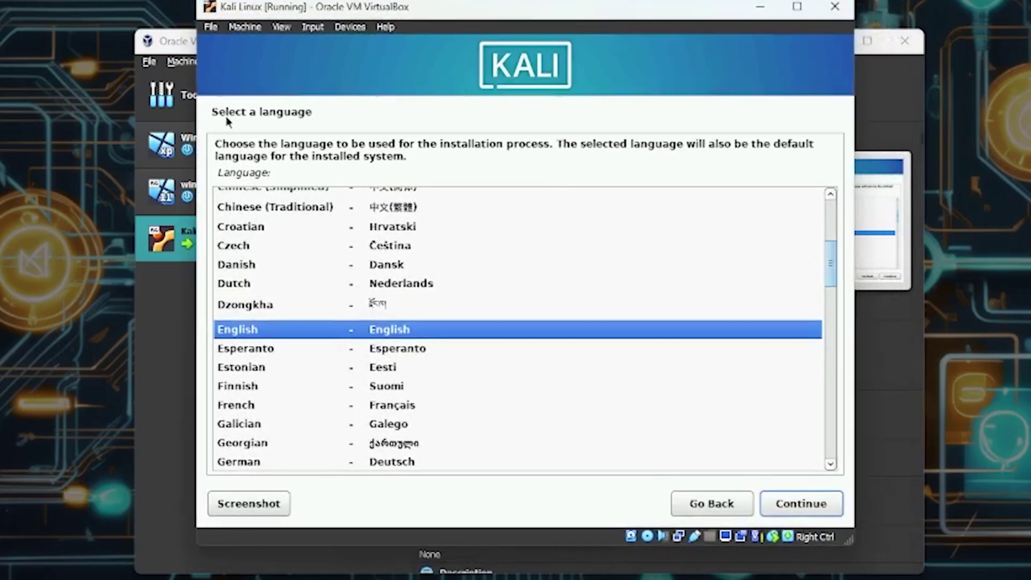
{"action": "left_click", "coordinate": [809, 507]}
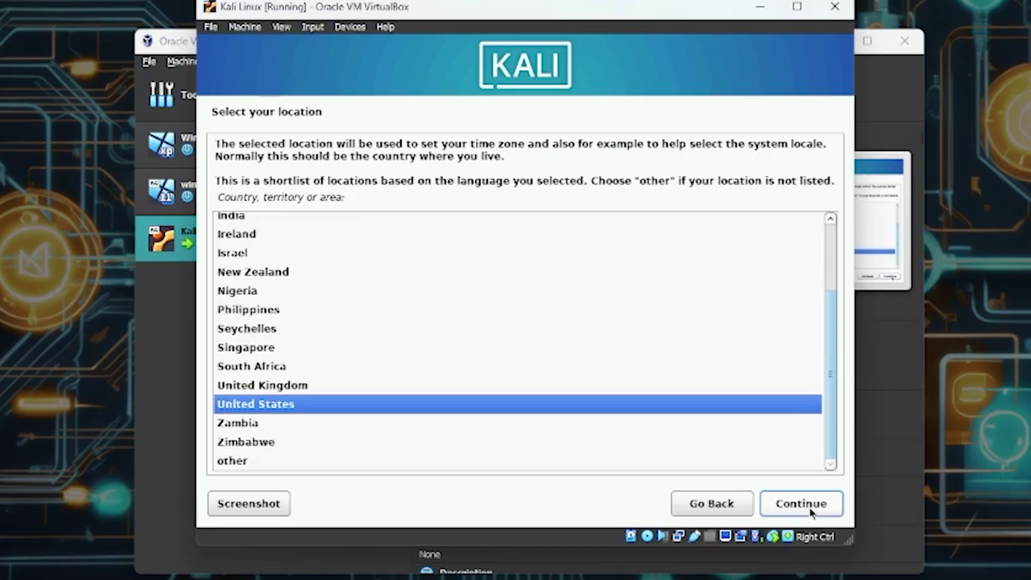
{"action": "left_click", "coordinate": [812, 513]}
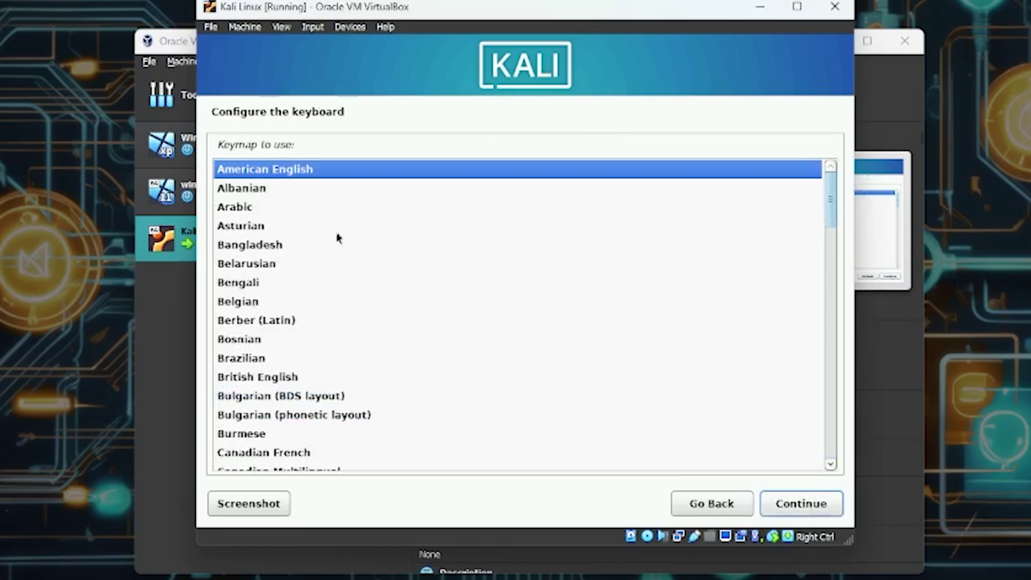
{"action": "left_click", "coordinate": [807, 504]}
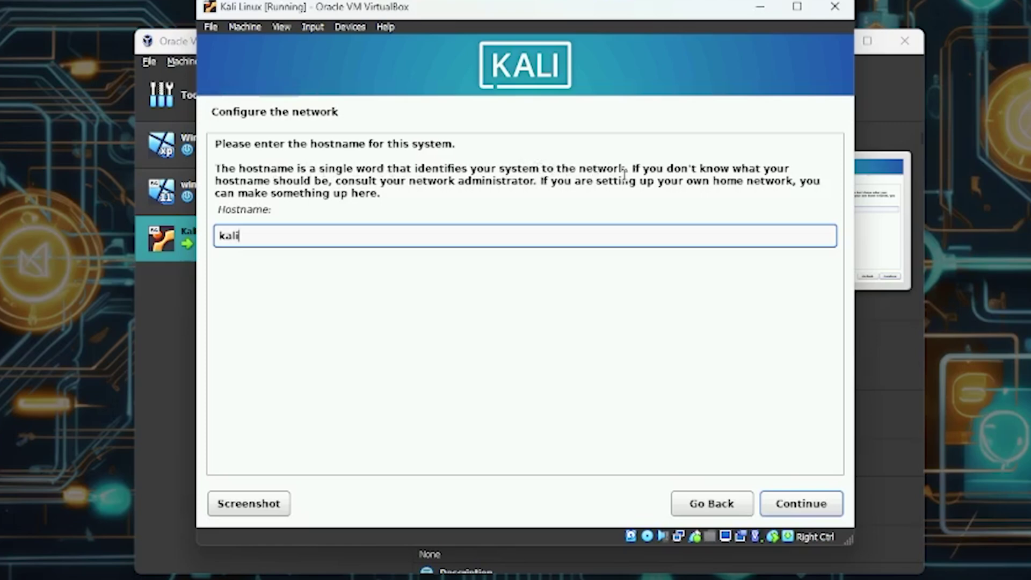
- Change the hostname from 'kali' to 'windows' and leave the domain name blank
{"action": "left_click_drag", "start_coordinate": [308, 230], "coordinate": [196, 228]}
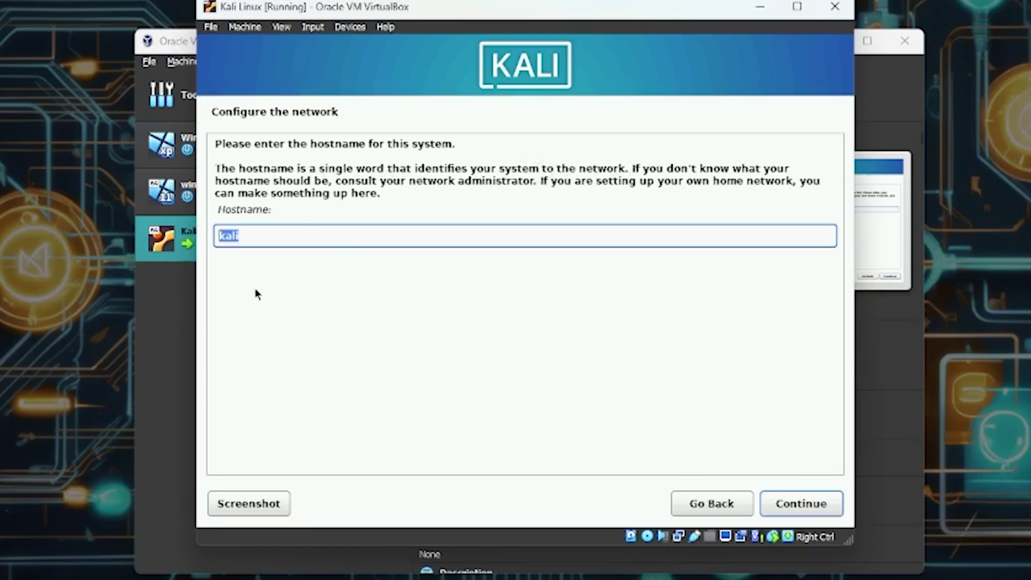
{"action": "key", "text": "BackSpace"}
{"action": "type", "text": "windows"}
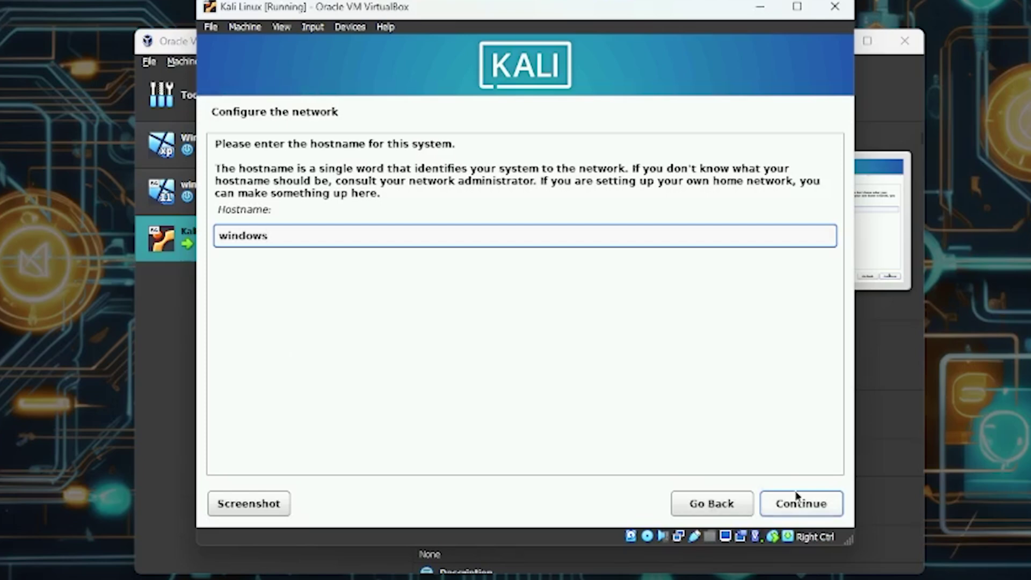
{"action": "left_click", "coordinate": [791, 505]}
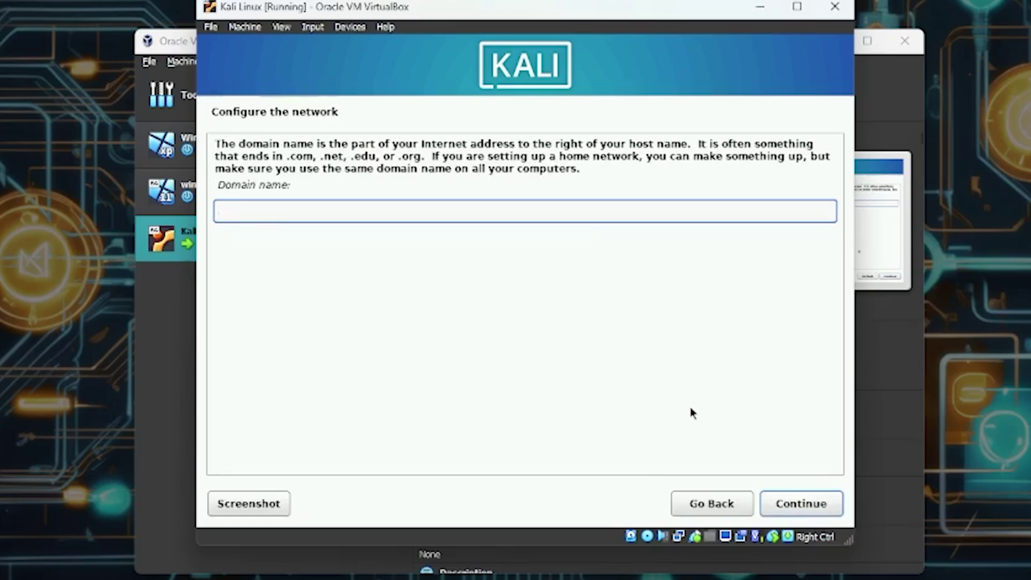
{"action": "left_click", "coordinate": [790, 505]}
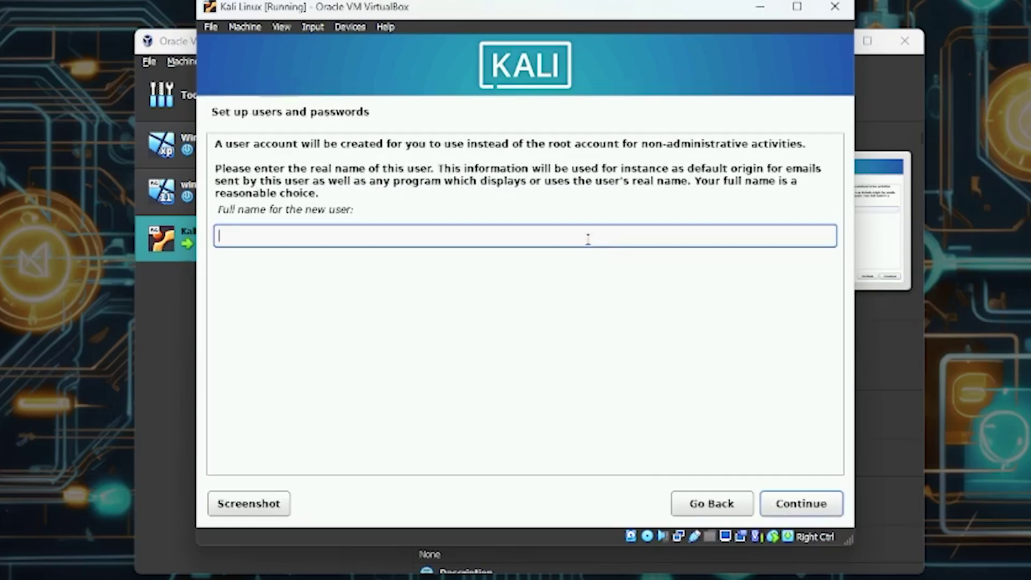
- Enter the new user's full name and accept the suggested username
{"action": "type", "text": "Tarzo"}
{"action": "left_click", "coordinate": [810, 503]}
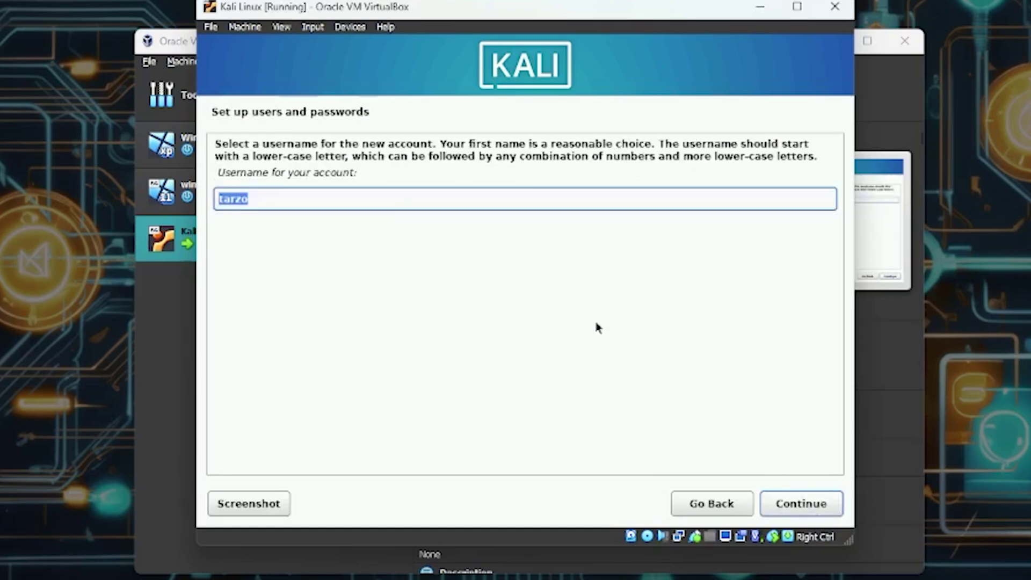
{"action": "left_click", "coordinate": [254, 203]}
{"action": "left_click", "coordinate": [820, 512]}
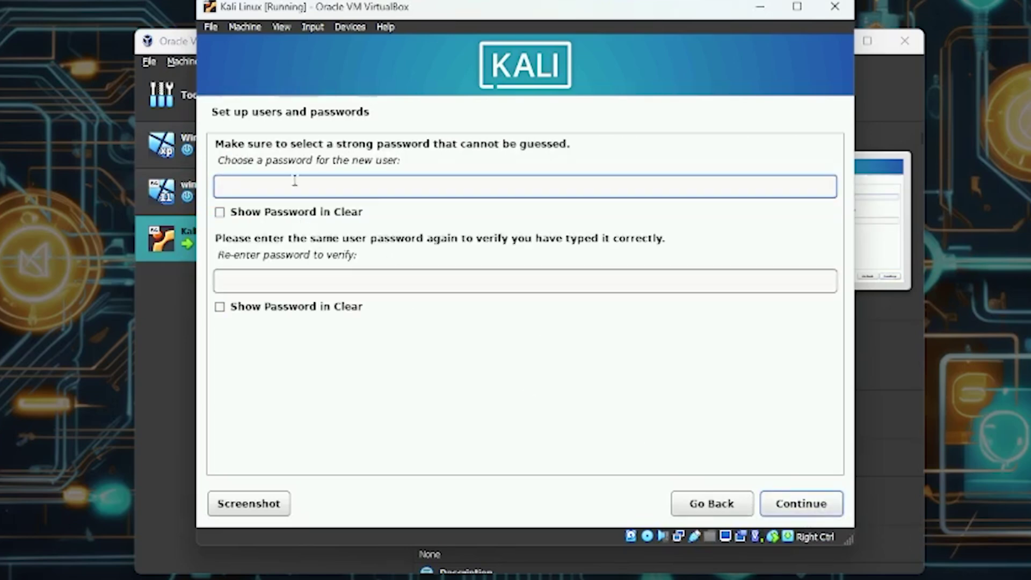
- Set and confirm the account password, then keep the Eastern time zone
{"action": "type", "text": "12345"}
{"action": "left_click", "coordinate": [250, 280]}
{"action": "type", "text": "123"}
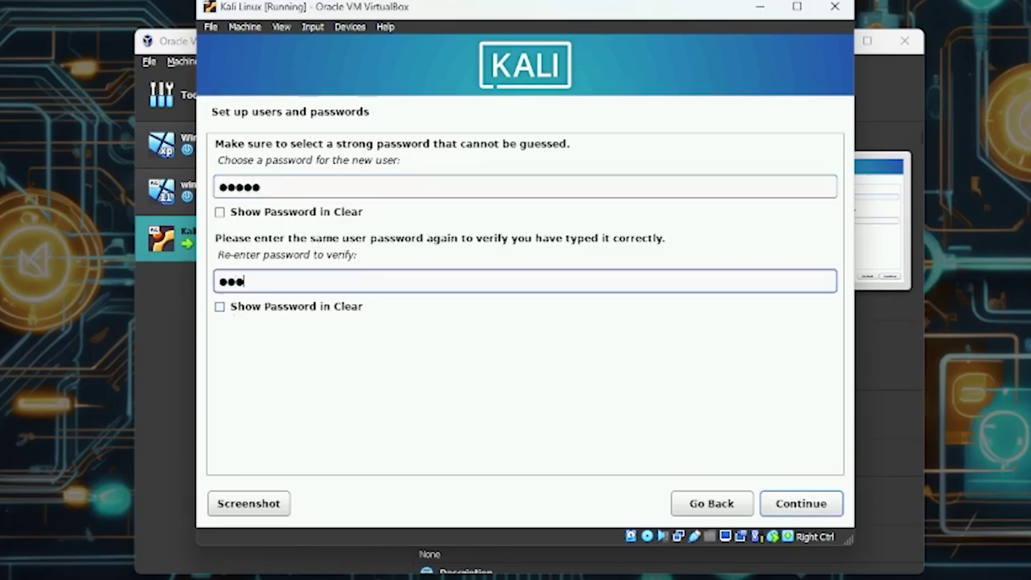
{"action": "type", "text": "45"}
{"action": "left_click", "coordinate": [819, 503]}
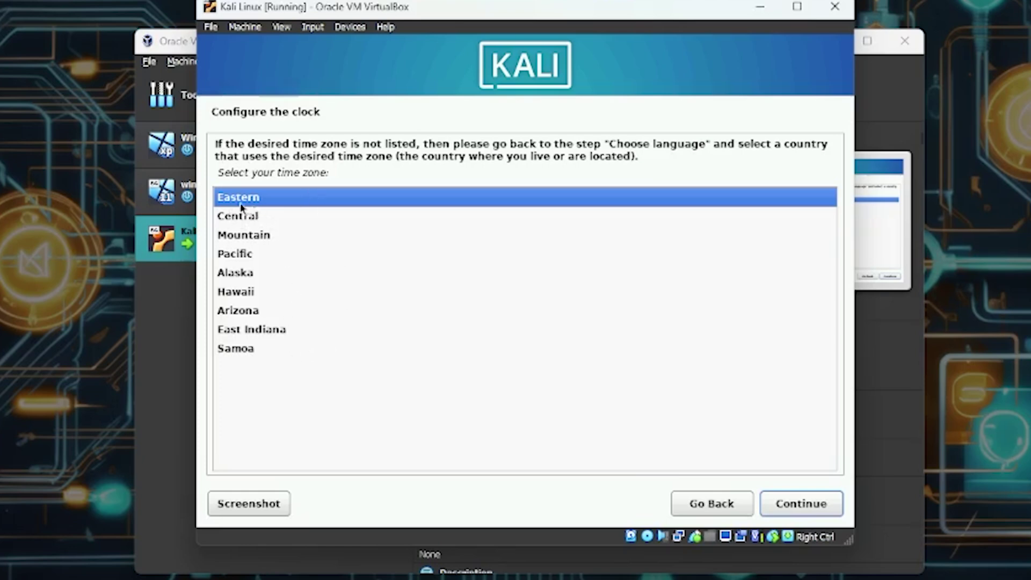
{"action": "left_click", "coordinate": [824, 507]}
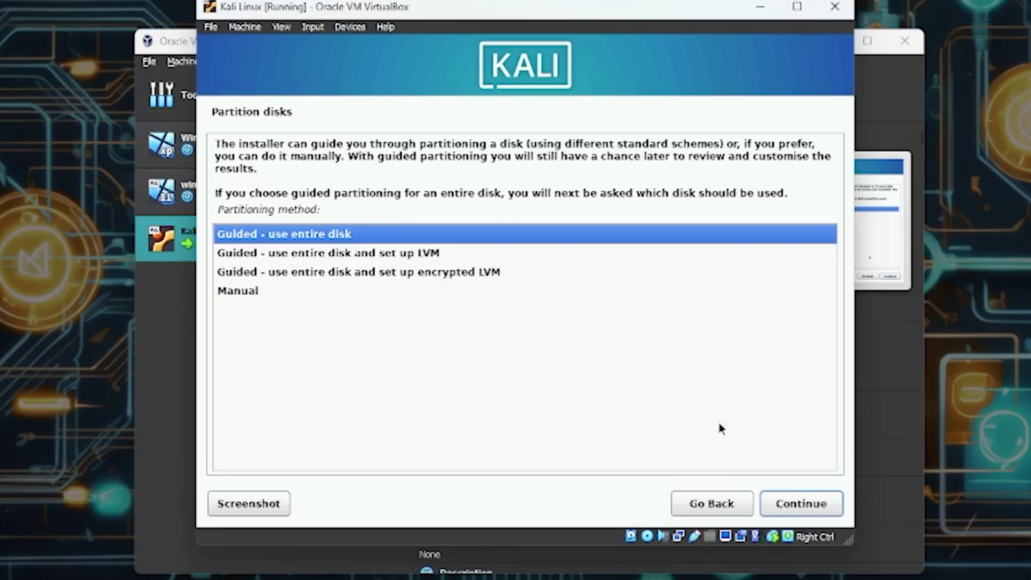
- Guided-partition the whole 26.8 GB disk with all files in one partition
{"action": "left_click", "coordinate": [805, 509]}
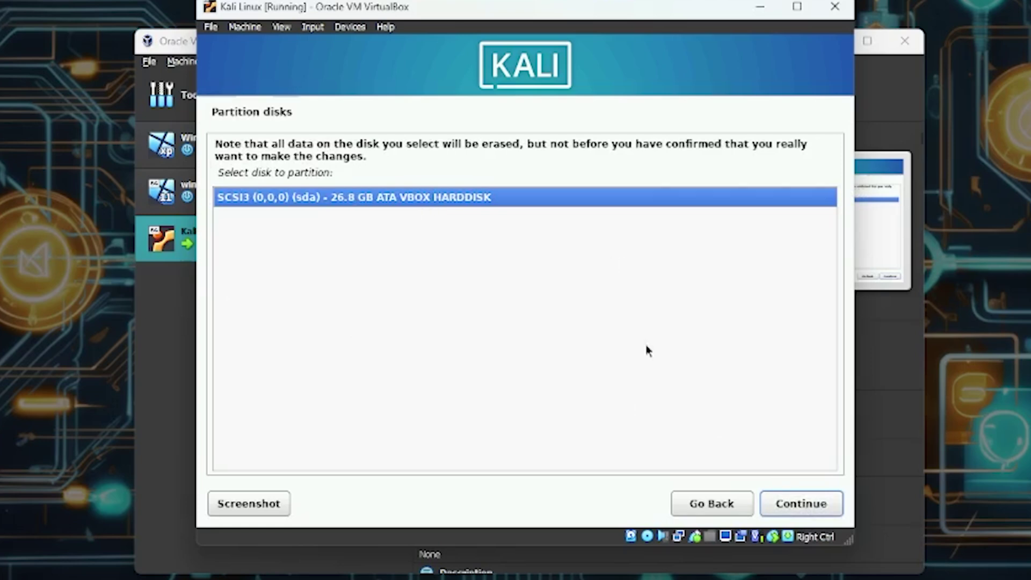
{"action": "left_click", "coordinate": [770, 506]}
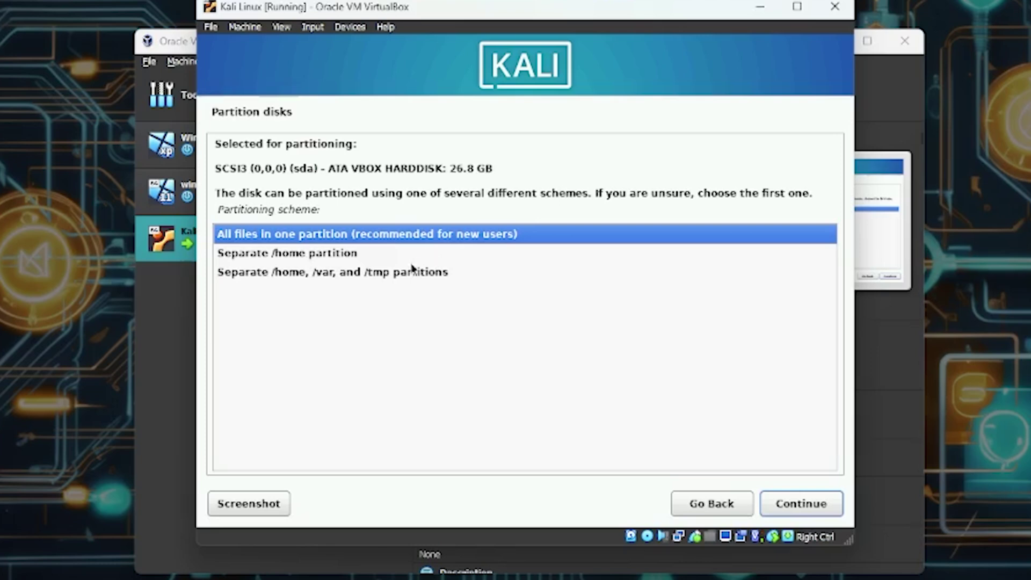
{"action": "left_click", "coordinate": [364, 274]}
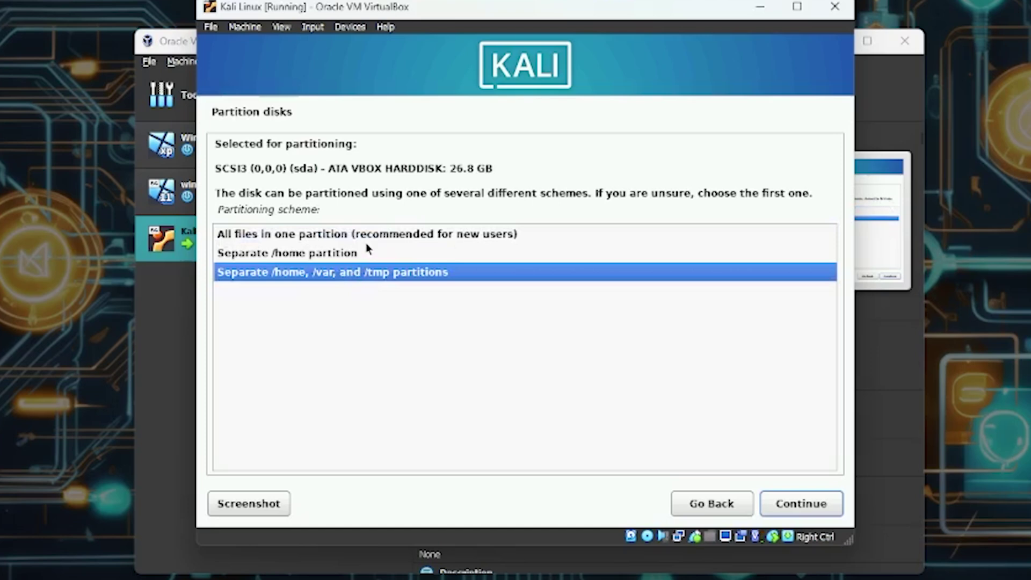
{"action": "left_click", "coordinate": [334, 235]}
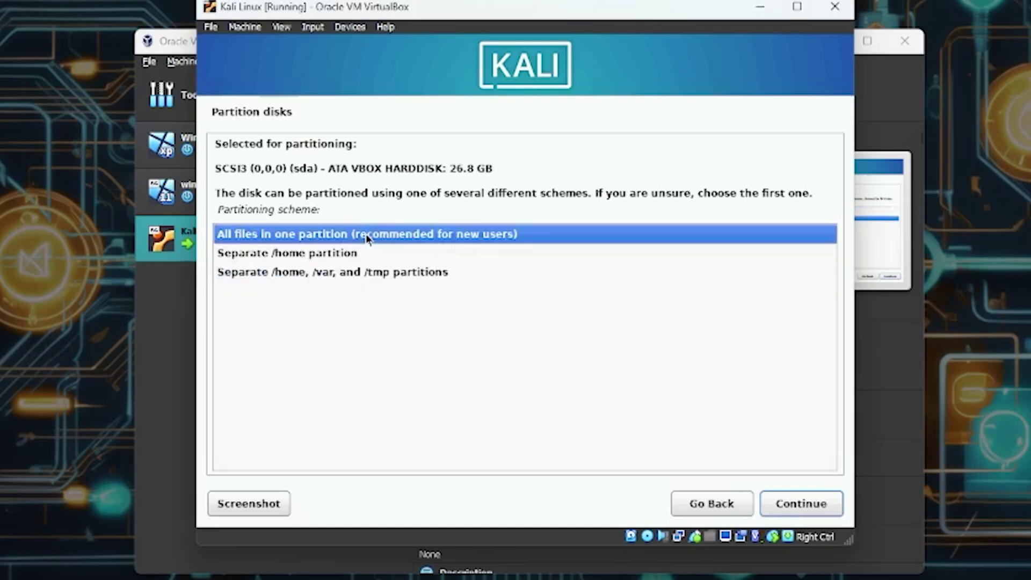
{"action": "left_click", "coordinate": [814, 510]}
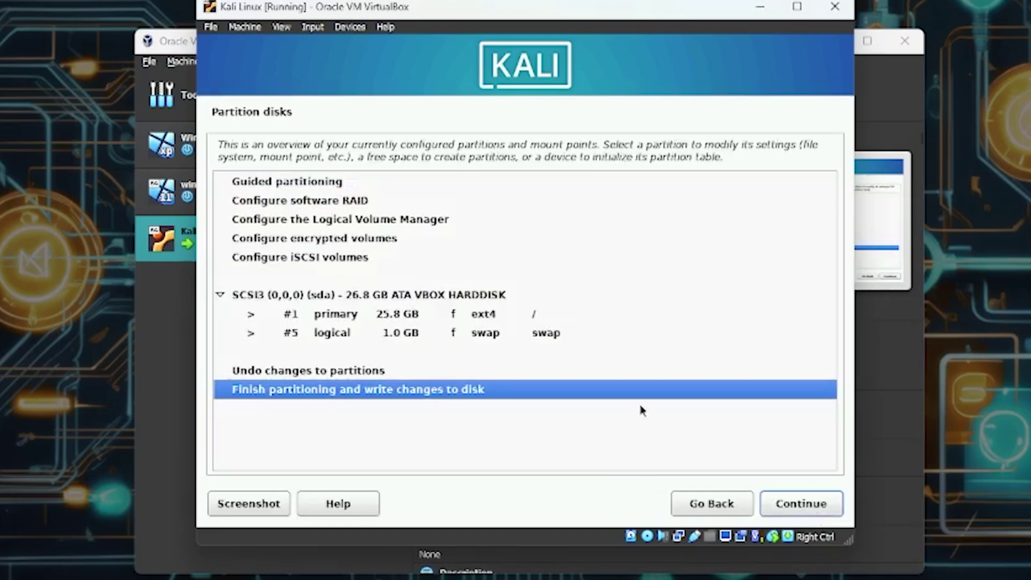
- Review the planned 25.8 GB ext4 root and 1.0 GB swap partitions
{"action": "left_click", "coordinate": [410, 333]}
{"action": "left_click", "coordinate": [392, 307]}
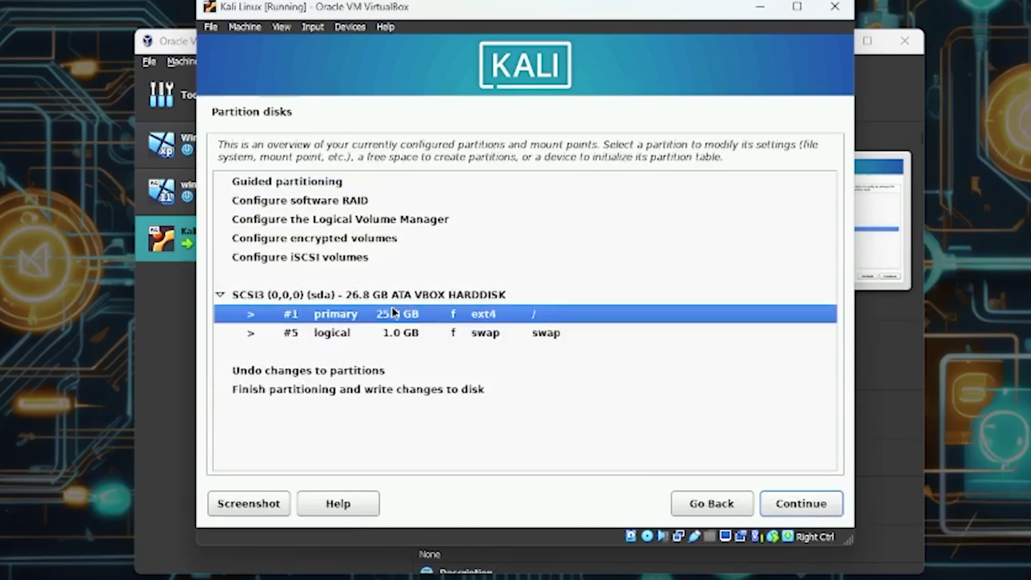
{"action": "left_click", "coordinate": [384, 332]}
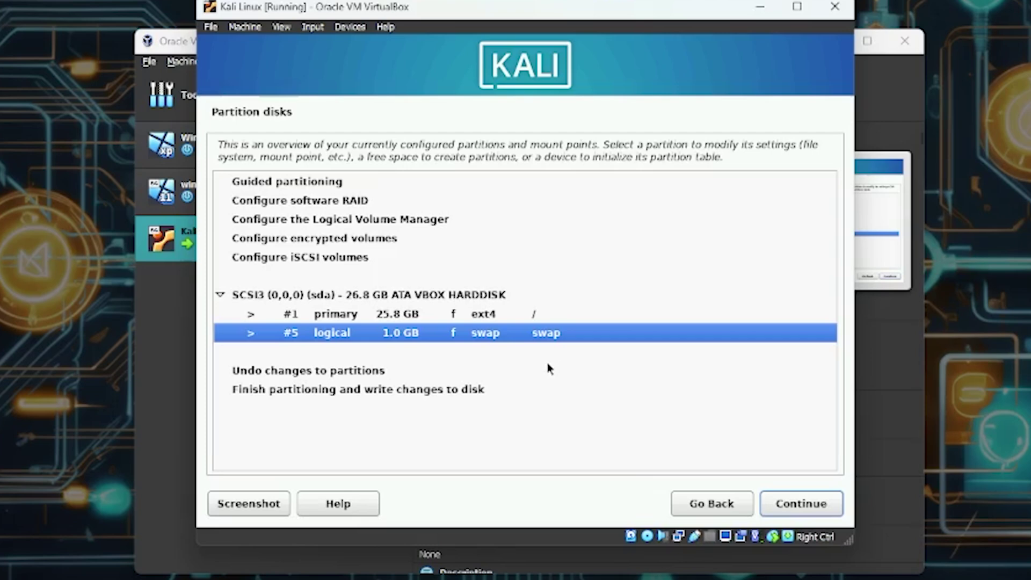
{"action": "left_click", "coordinate": [449, 317]}
{"action": "left_click", "coordinate": [450, 333]}
{"action": "left_click", "coordinate": [450, 317]}
{"action": "left_click", "coordinate": [450, 332]}
- Finish partitioning and answer Yes to writing the changes to disk
{"action": "left_click", "coordinate": [431, 396]}
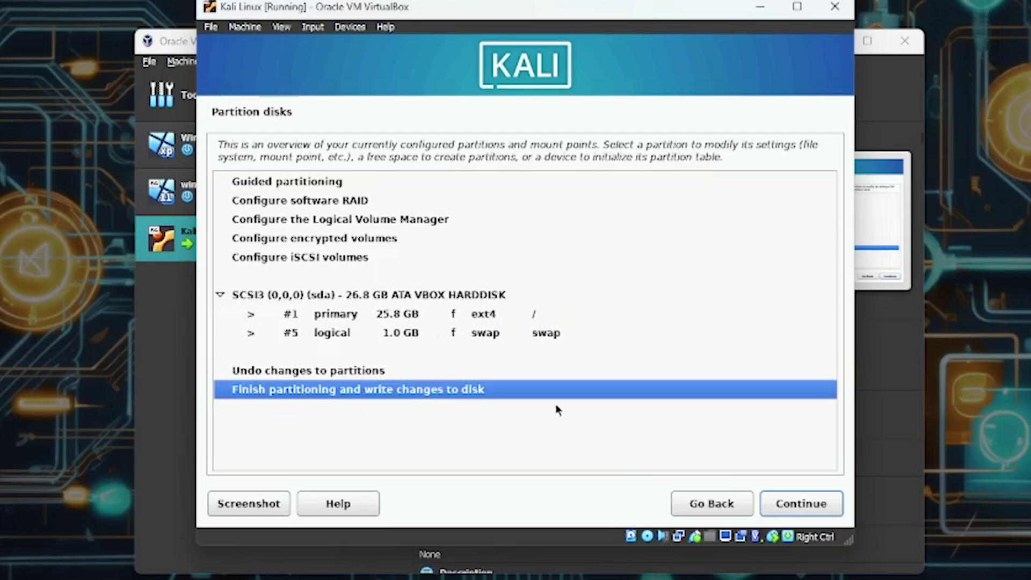
{"action": "left_click", "coordinate": [804, 504]}
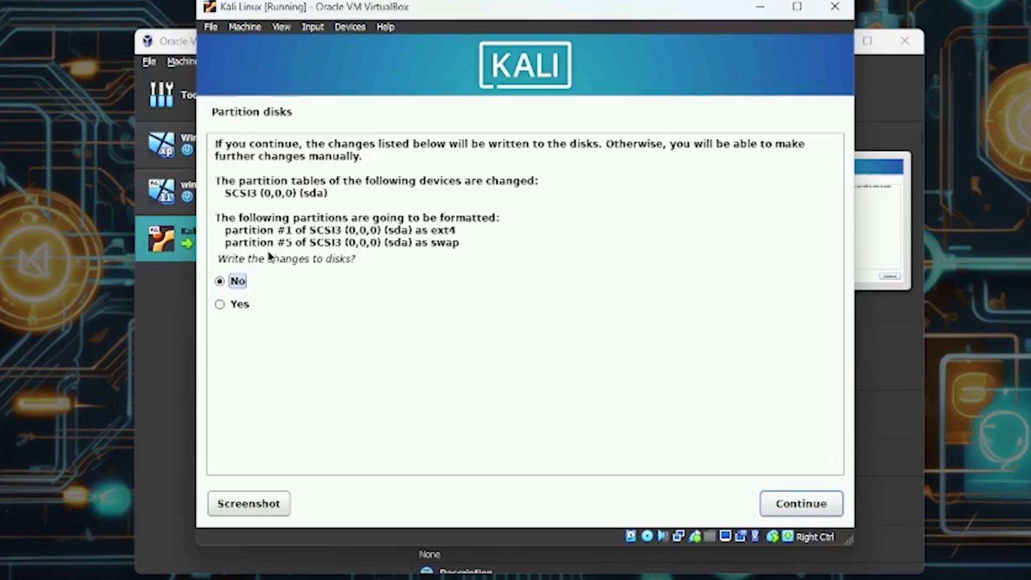
{"action": "left_click_drag", "start_coordinate": [465, 246], "coordinate": [217, 217]}
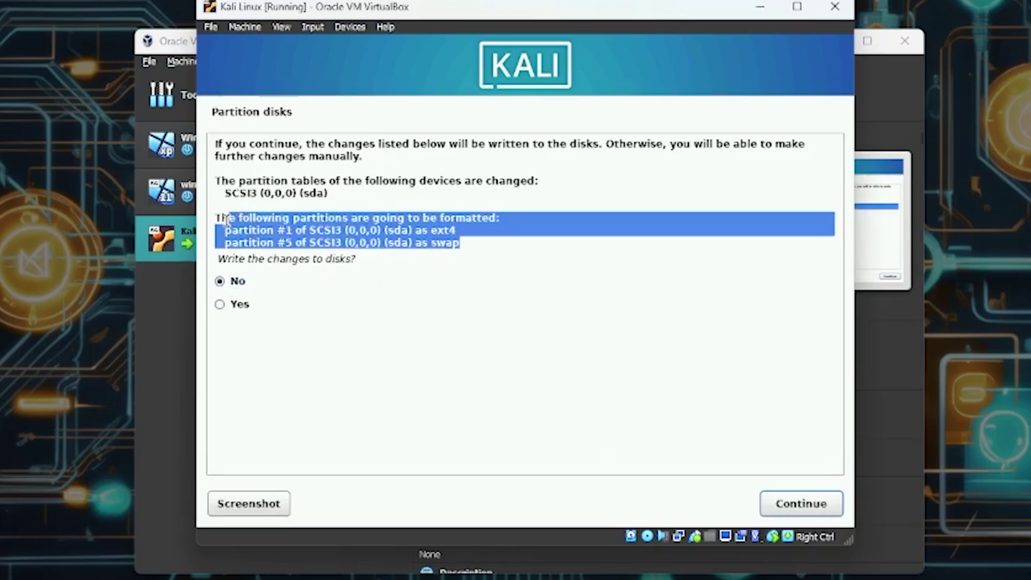
{"action": "left_click", "coordinate": [256, 243]}
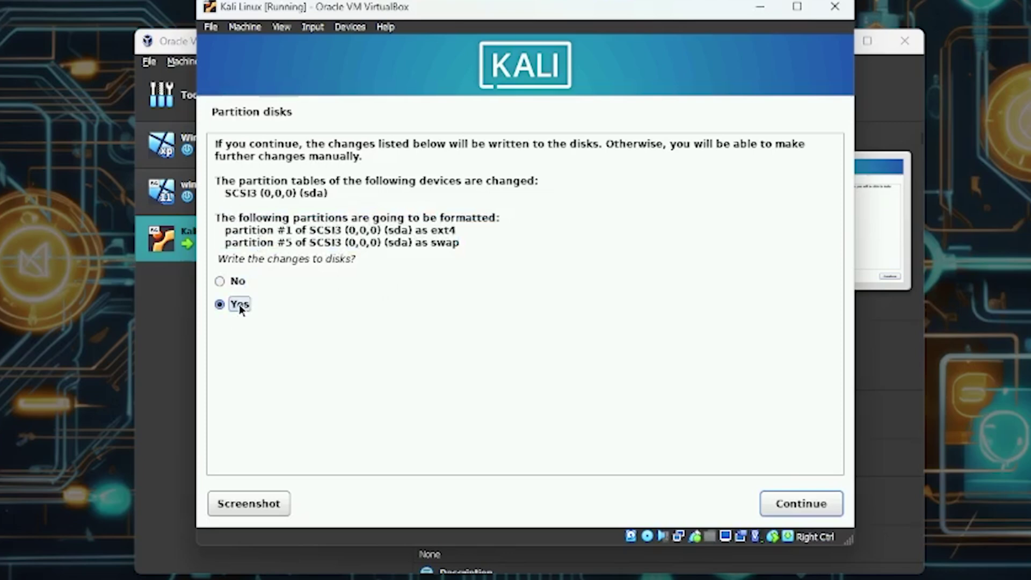
{"action": "left_click", "coordinate": [789, 504]}
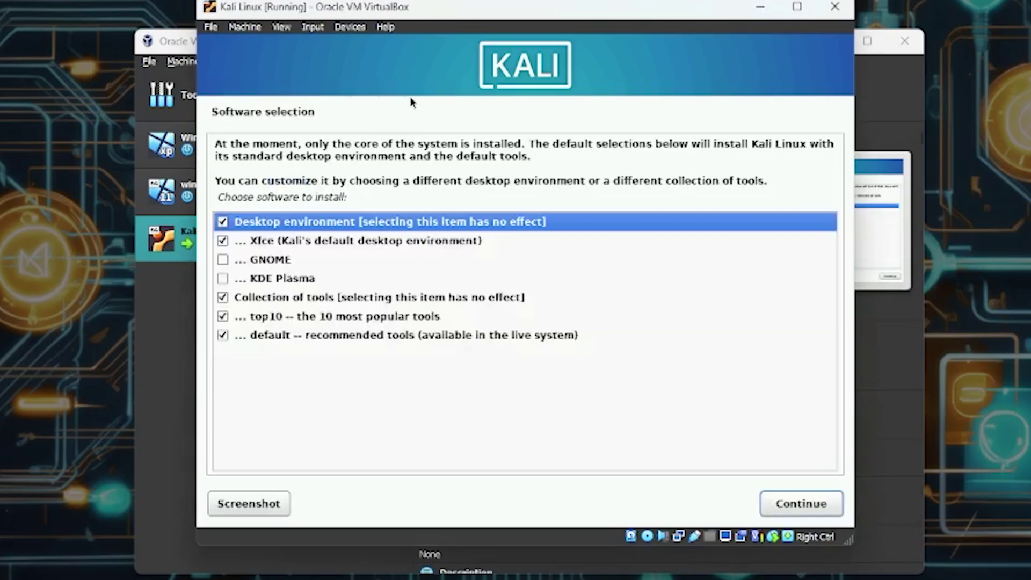
- Switch the desktop environment selection from Xfce to GNOME
{"action": "left_click", "coordinate": [257, 244]}
{"action": "left_click", "coordinate": [263, 271]}
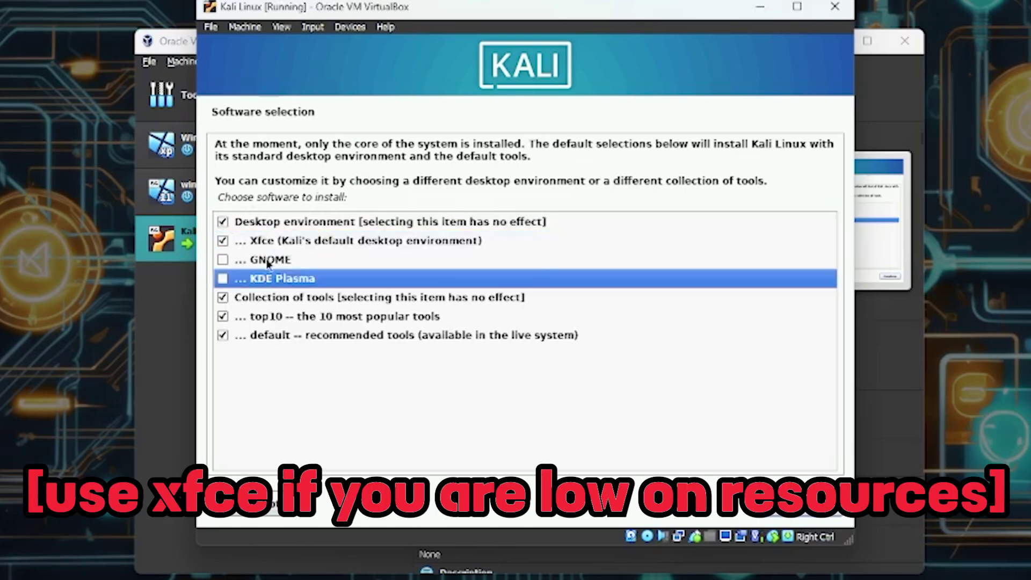
{"action": "left_click", "coordinate": [269, 260]}
{"action": "left_click", "coordinate": [271, 242]}
{"action": "left_click", "coordinate": [269, 261]}
{"action": "left_click", "coordinate": [271, 279]}
{"action": "left_click", "coordinate": [282, 264]}
{"action": "left_click", "coordinate": [223, 260]}
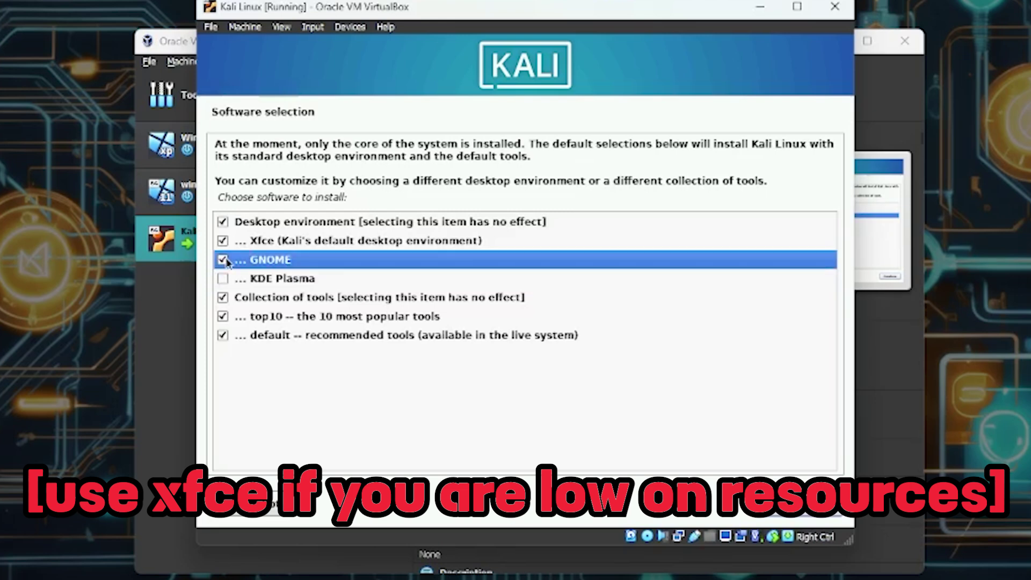
{"action": "left_click", "coordinate": [222, 241]}
{"action": "left_click", "coordinate": [223, 240]}
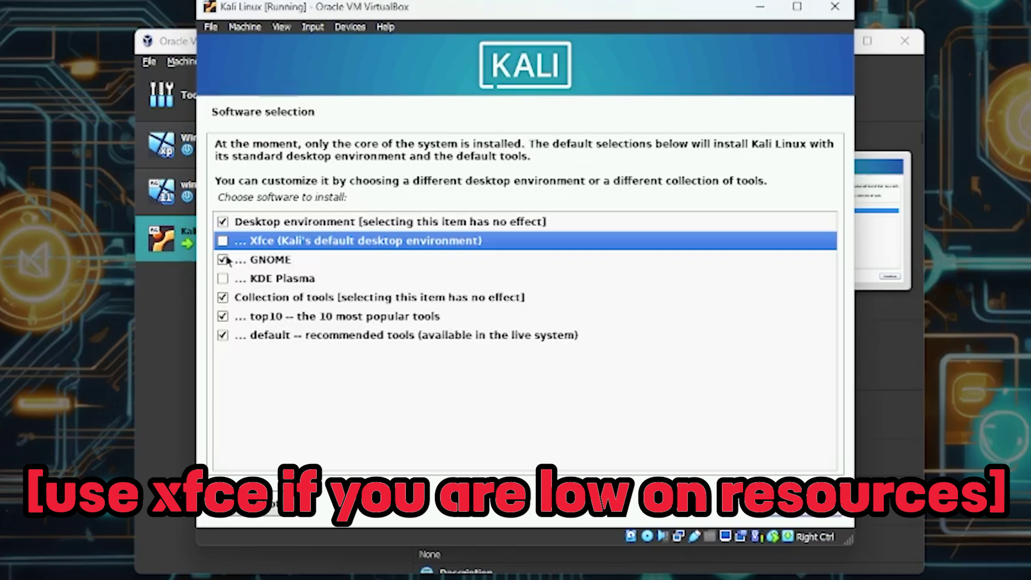
- Exclude the top10 tool collection and start installing the selected software
{"action": "left_click", "coordinate": [235, 265]}
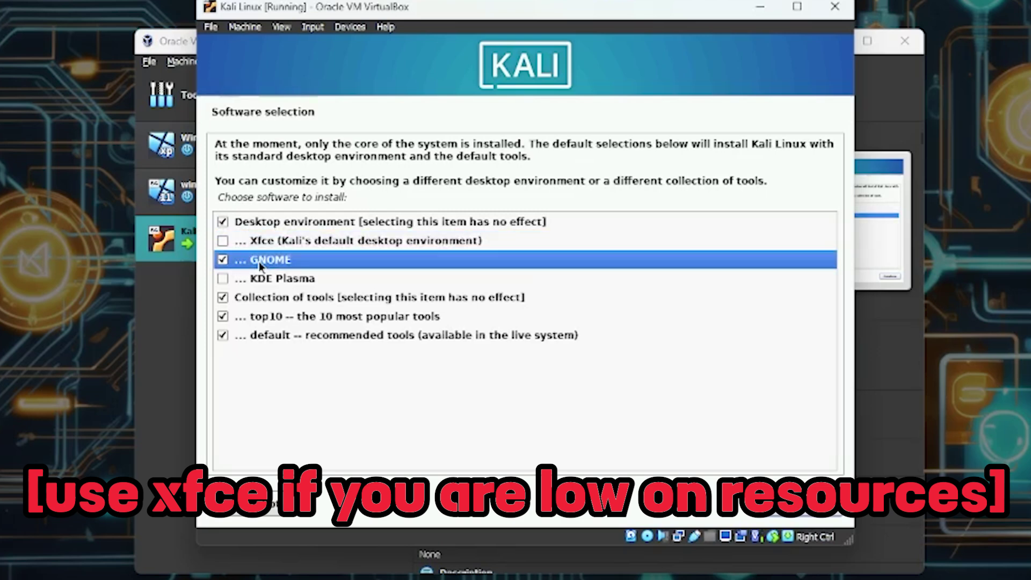
{"action": "left_click", "coordinate": [261, 299]}
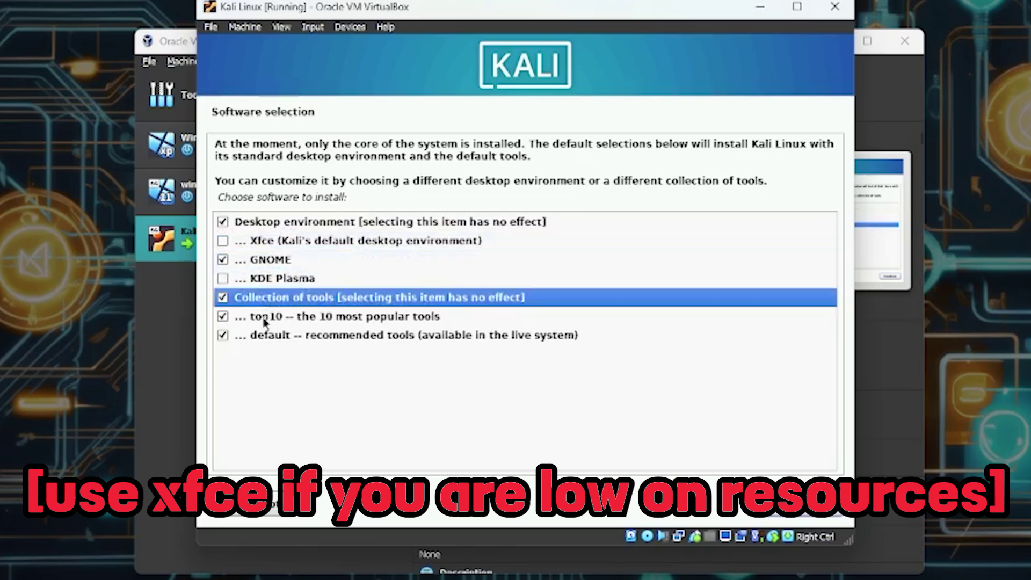
{"action": "left_click", "coordinate": [266, 319]}
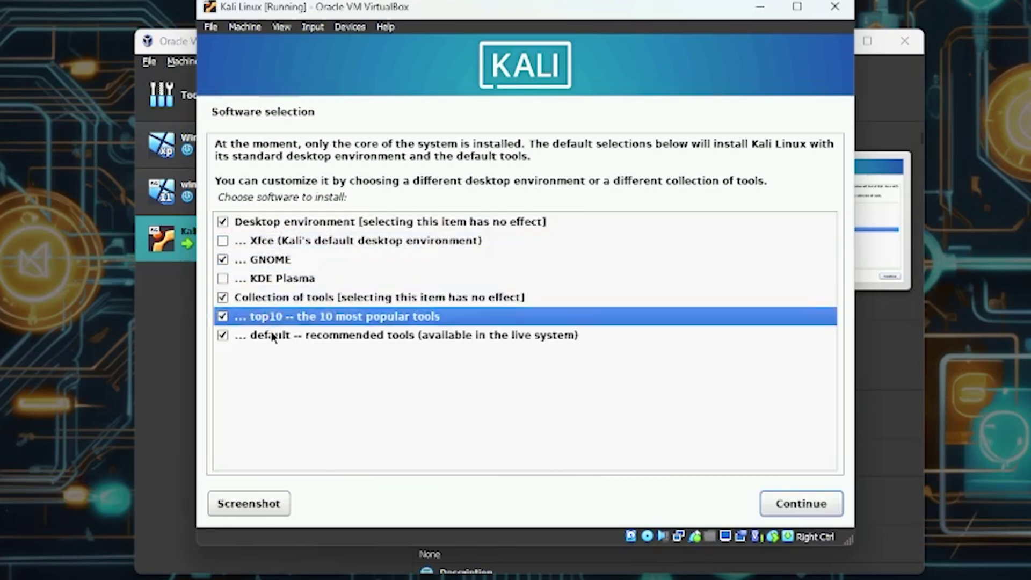
{"action": "left_click", "coordinate": [274, 338]}
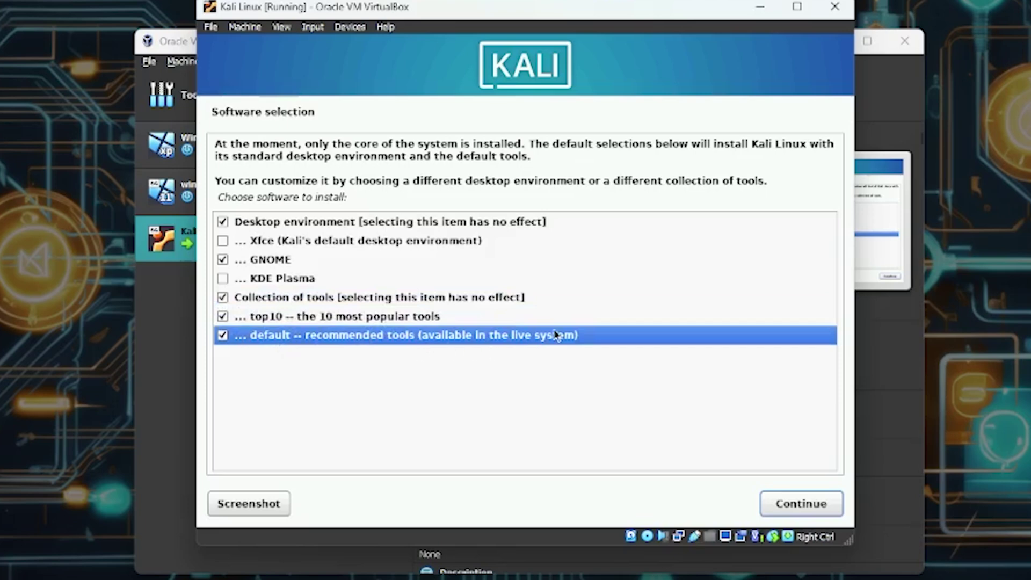
{"action": "left_click", "coordinate": [222, 316]}
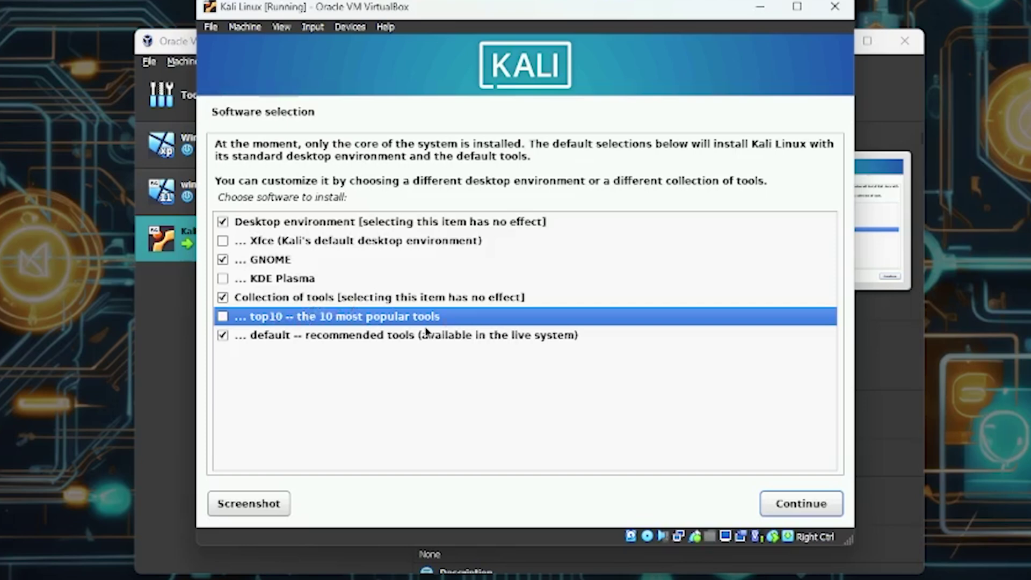
{"action": "left_click", "coordinate": [784, 507]}
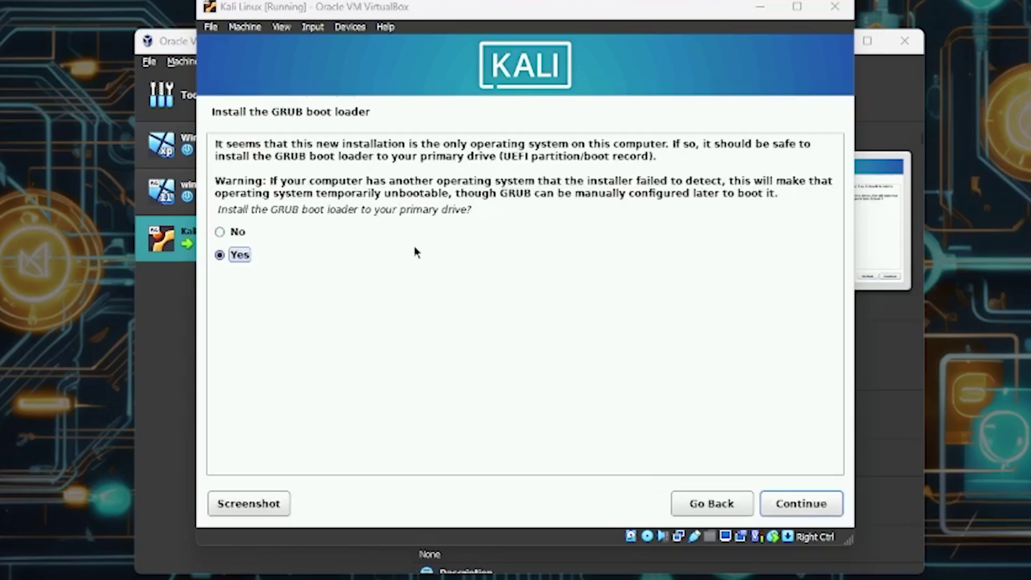
- Install the GRUB boot loader onto /dev/sda
{"action": "left_click", "coordinate": [792, 501]}
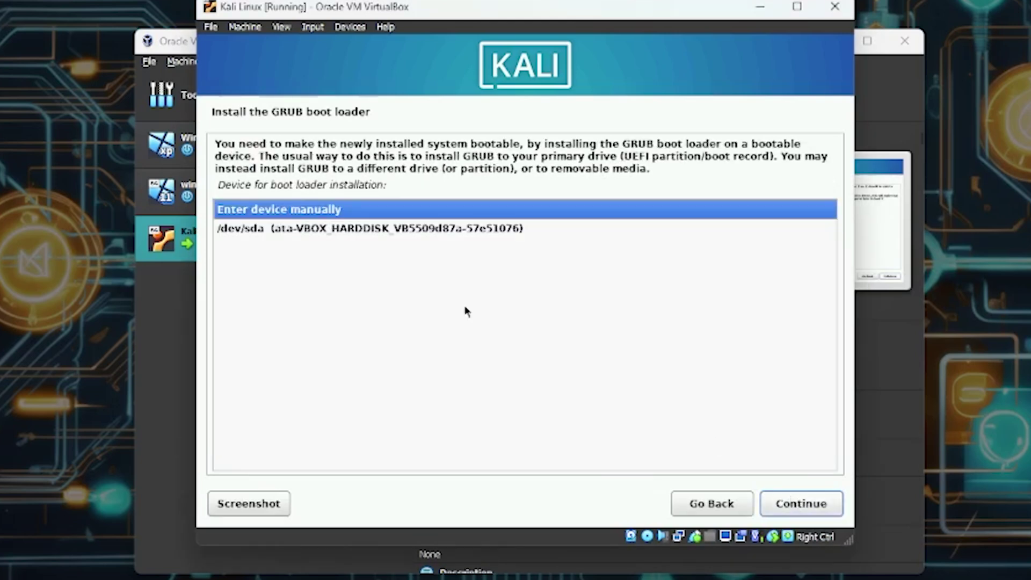
{"action": "left_click", "coordinate": [293, 234]}
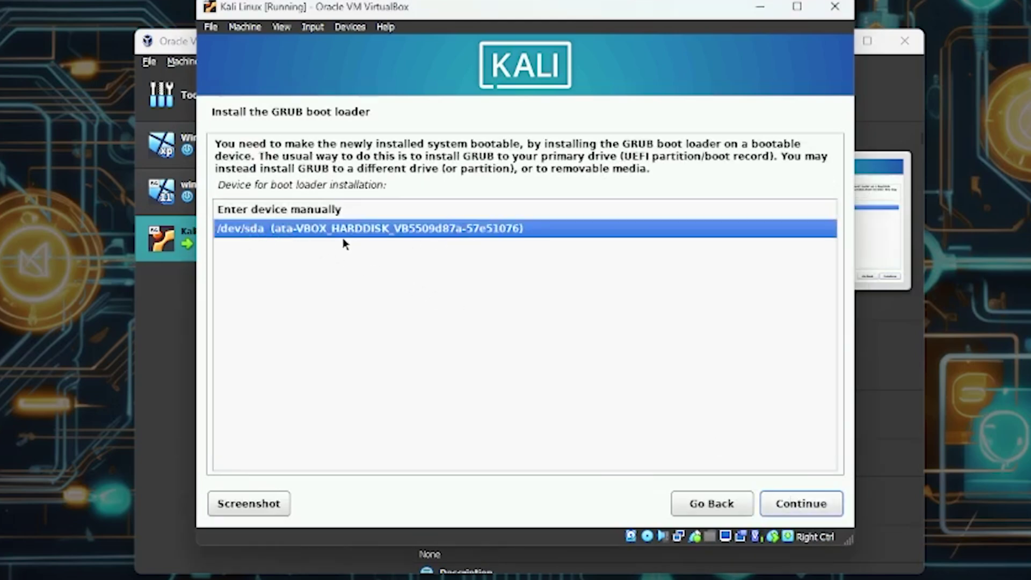
{"action": "left_click", "coordinate": [808, 506]}
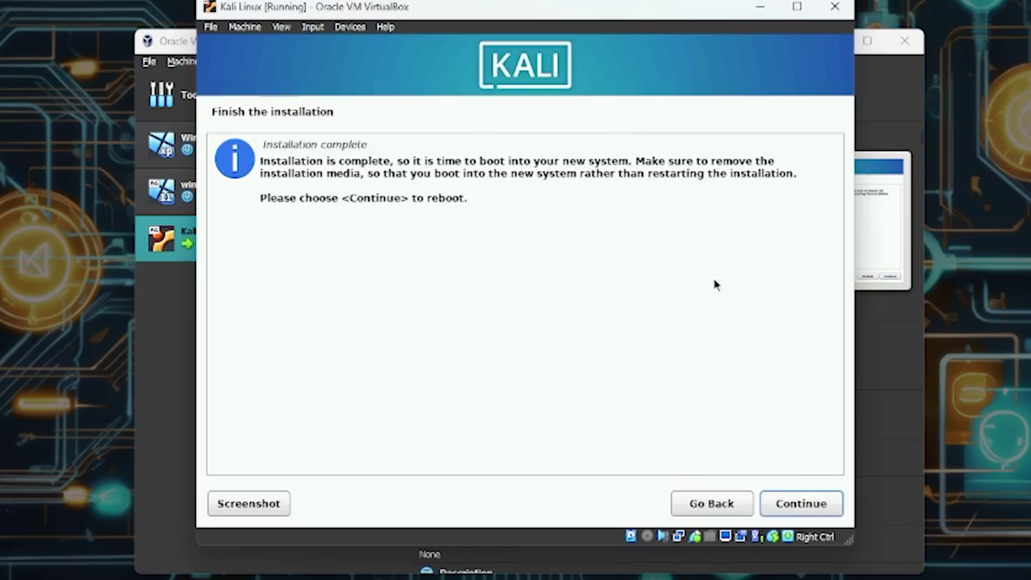
- Reboot into installed Kali, dismiss the mouse-capture notice and reposition the VM window
{"action": "left_click", "coordinate": [791, 506]}
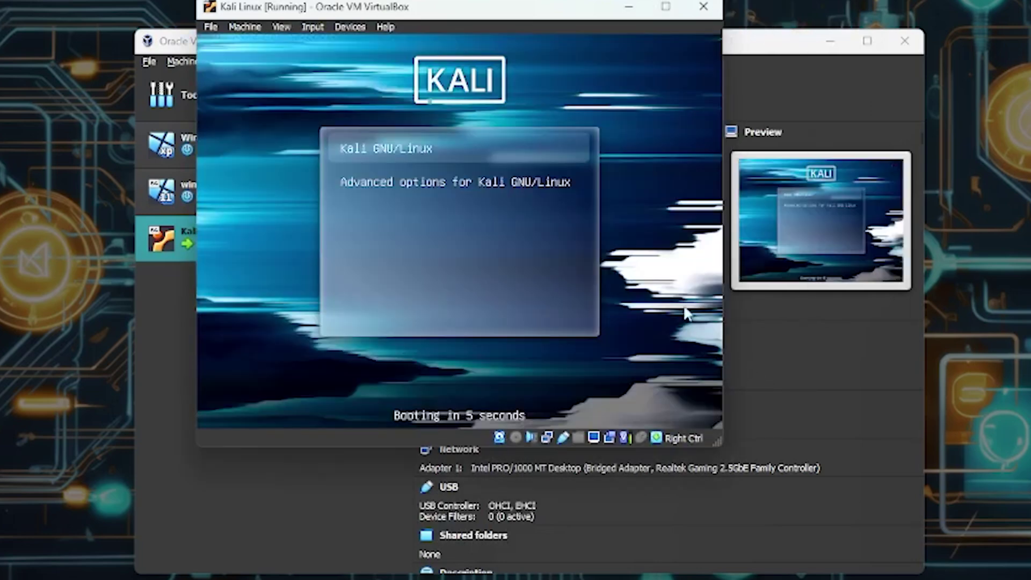
{"action": "left_click", "coordinate": [687, 314]}
{"action": "left_click", "coordinate": [626, 111]}
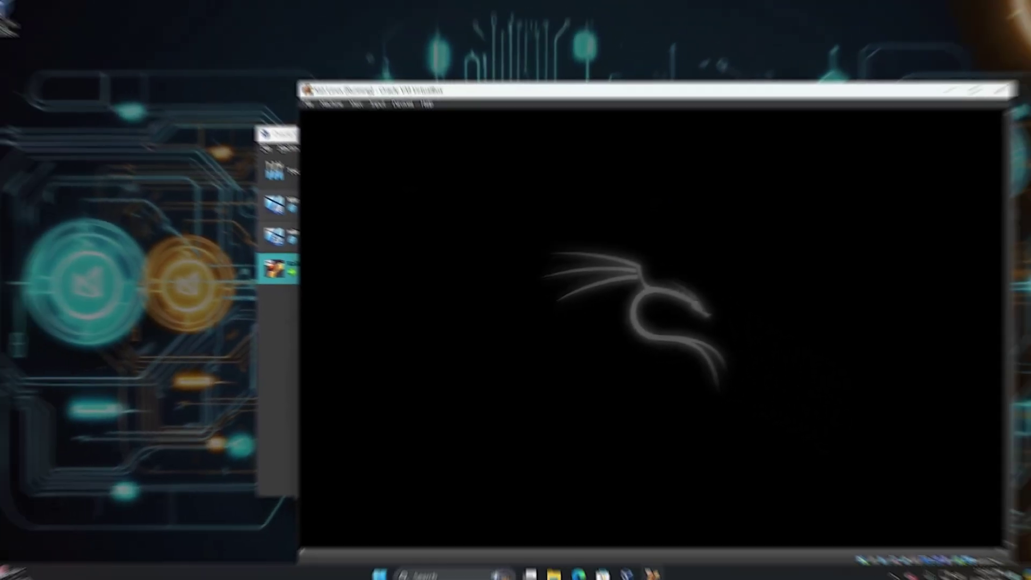
{"action": "left_click_drag", "start_coordinate": [557, 101], "coordinate": [471, 59]}
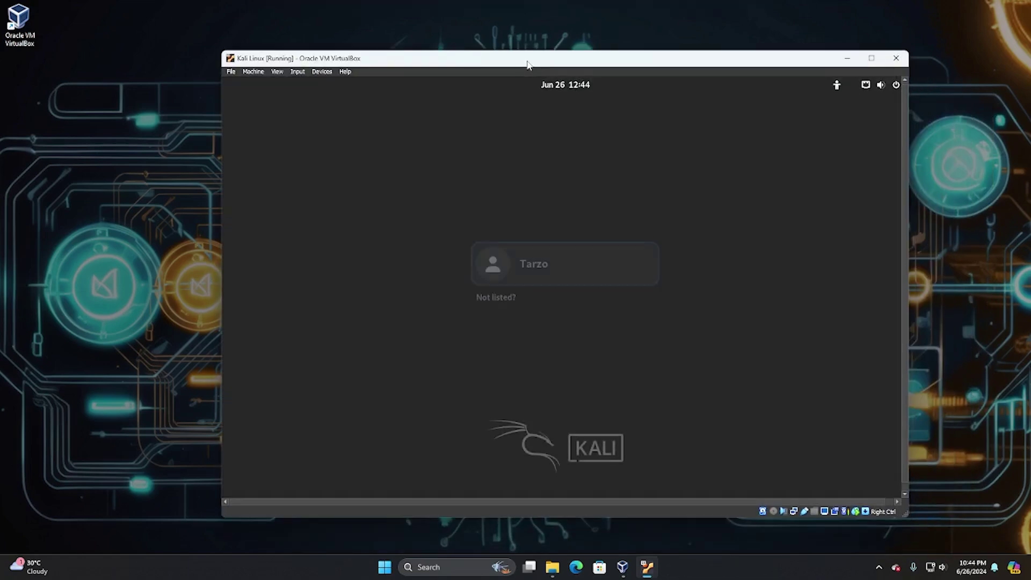
- Log in to Kali as the new user with the account password
{"action": "left_click", "coordinate": [545, 260]}
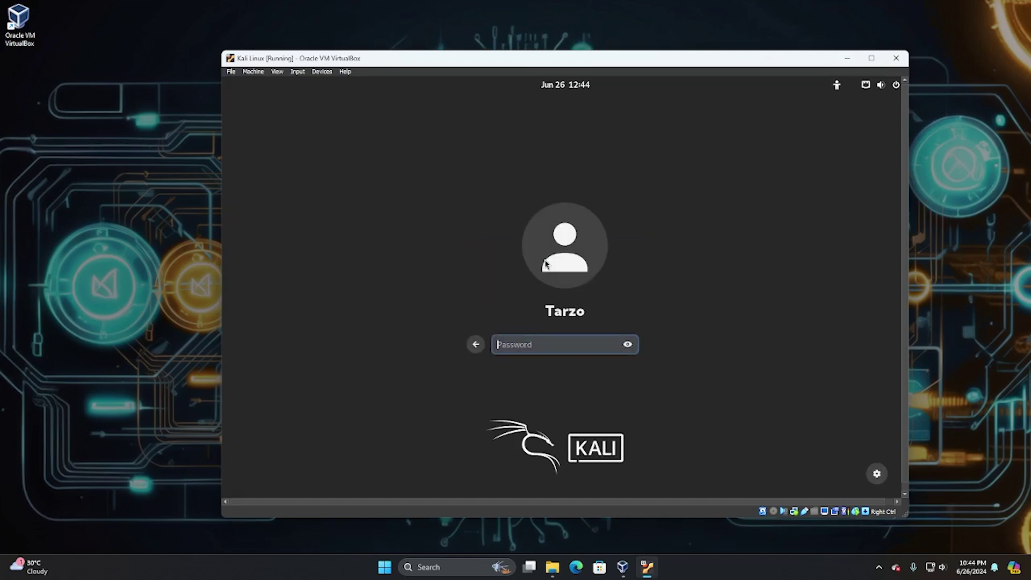
{"action": "type", "text": "*****"}
{"action": "key", "text": "Return"}
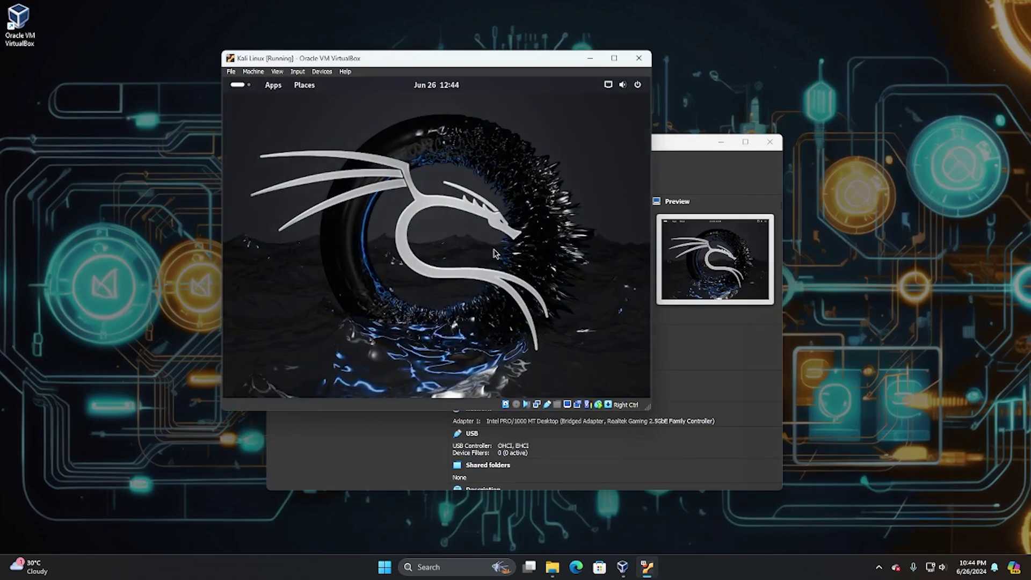
- Maximize the Kali VM window and switch it to full-screen mode from the View menu
{"action": "left_click", "coordinate": [618, 59]}
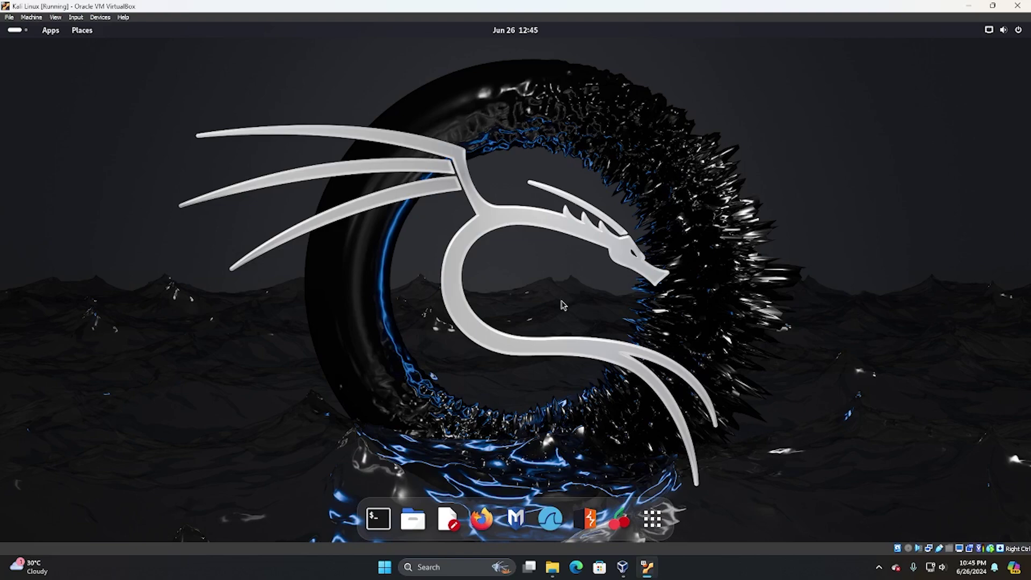
{"action": "key", "text": "ctrl+f"}
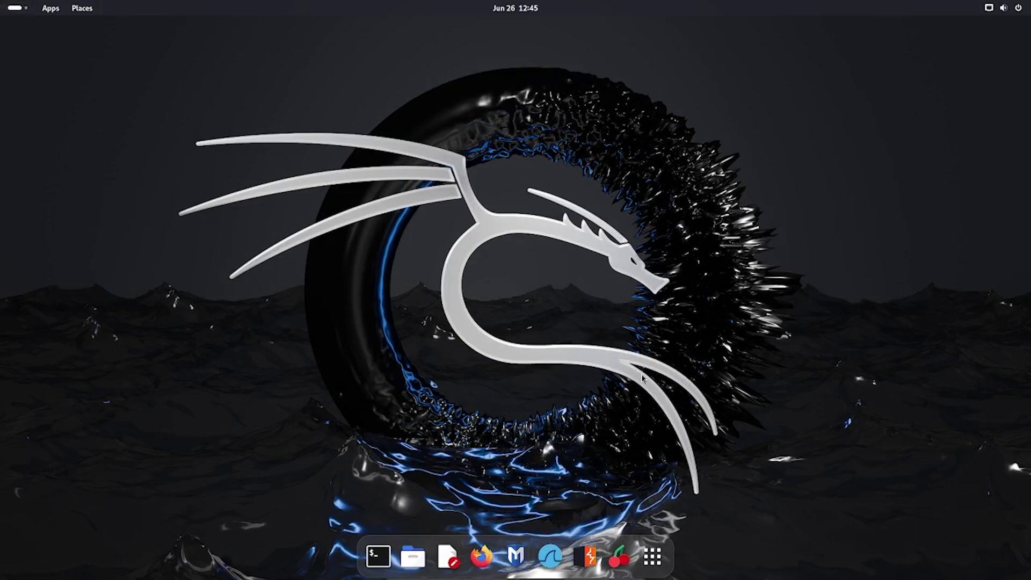
{"action": "key", "text": "Control_R+f"}
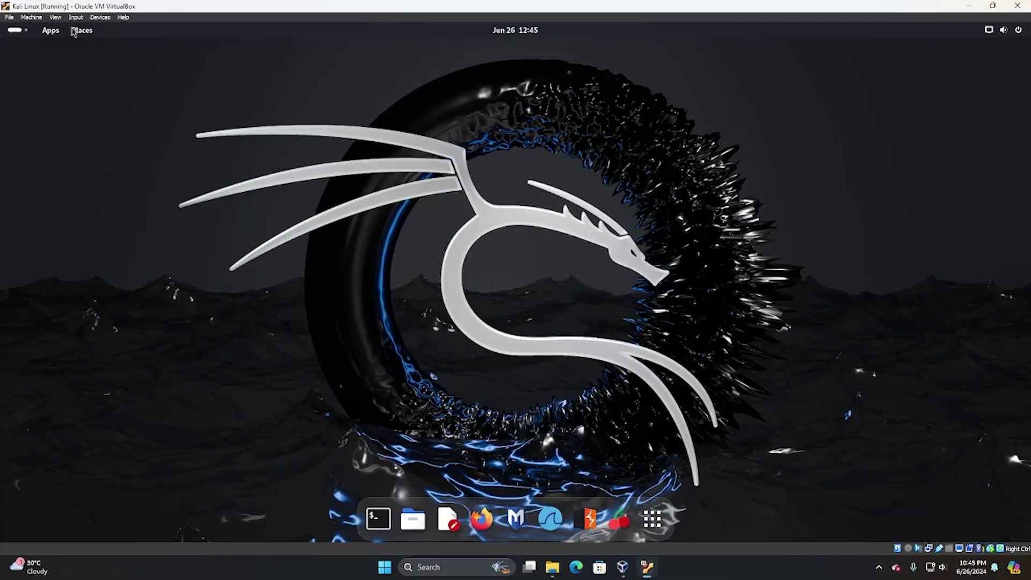
{"action": "left_click", "coordinate": [60, 18]}
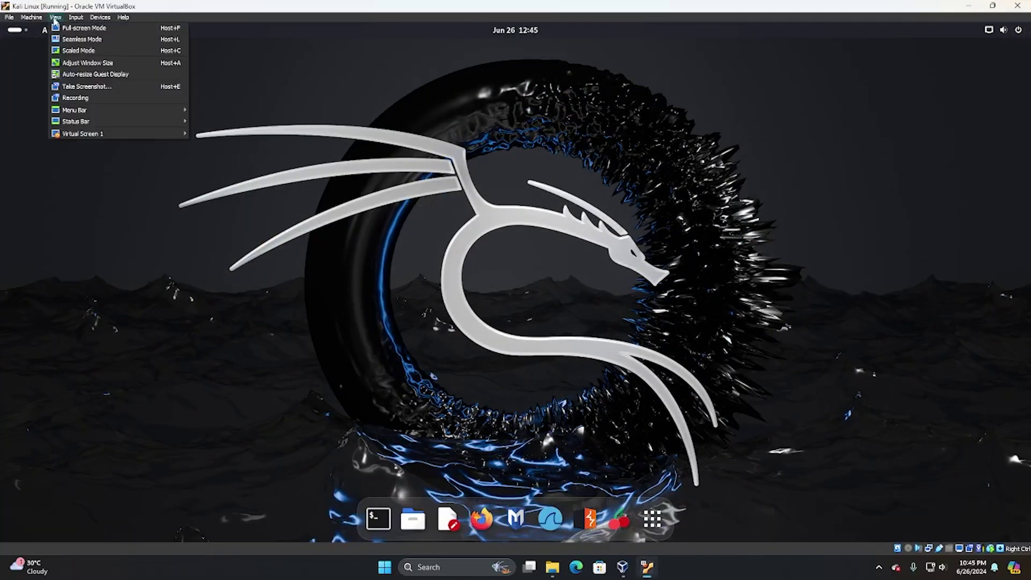
{"action": "left_click", "coordinate": [100, 31]}
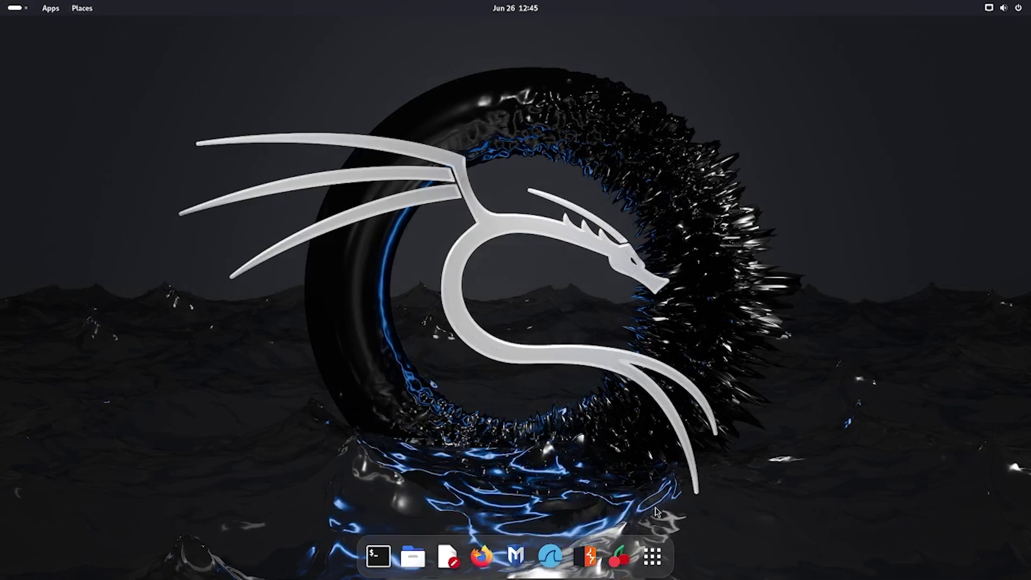
- Browse the GNOME applications overview, then close it back to the desktop
{"action": "left_click", "coordinate": [653, 555]}
{"action": "scroll", "coordinate": [443, 360], "scroll_direction": "down", "scroll_amount": 3}
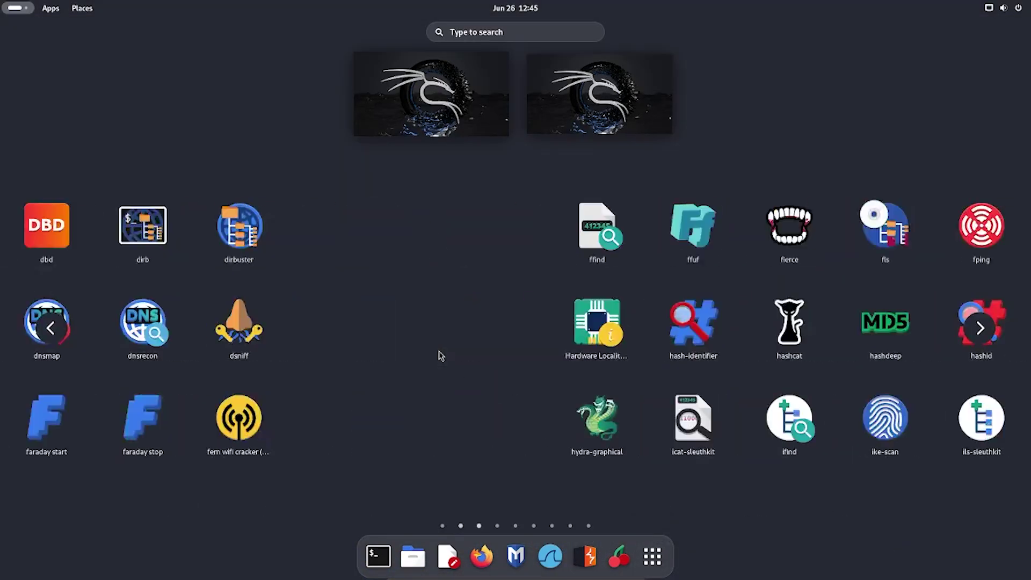
{"action": "scroll", "coordinate": [481, 361], "scroll_direction": "up", "scroll_amount": 2}
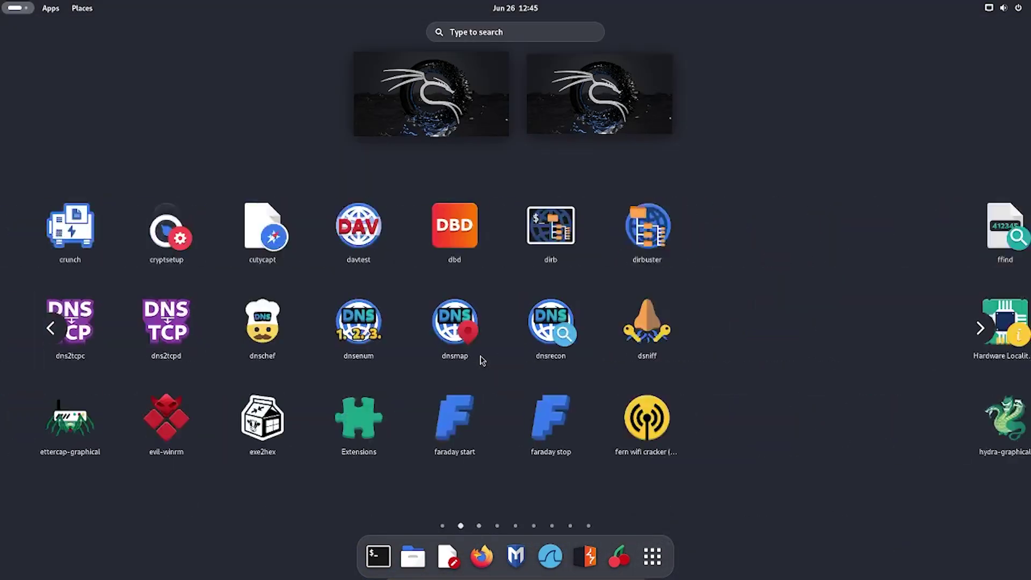
{"action": "left_click", "coordinate": [424, 122]}
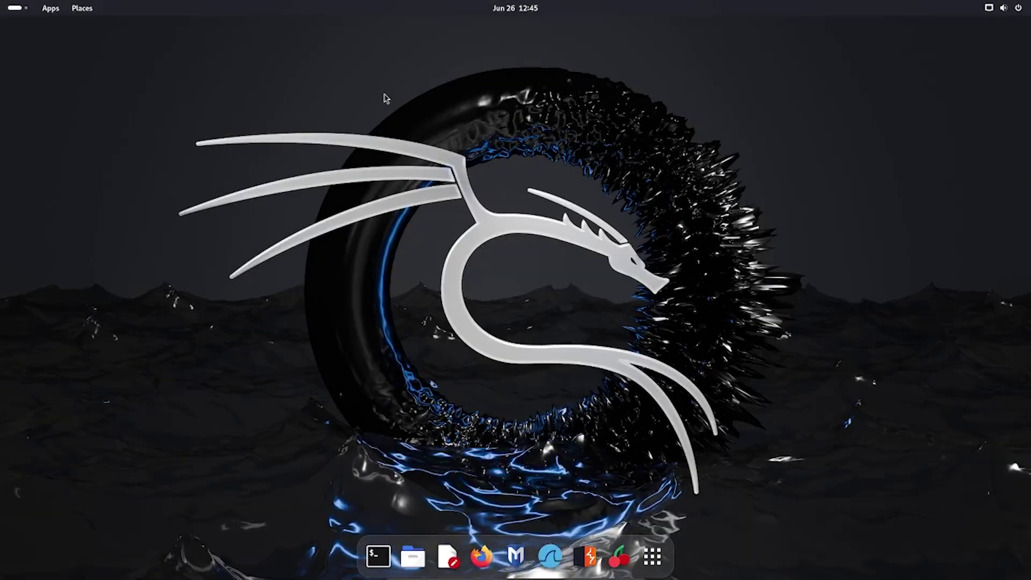
- Run 'sudo apt update && sudo apt upgrade' in a terminal, answering Y, and enlarge the window
{"action": "left_click", "coordinate": [377, 556]}
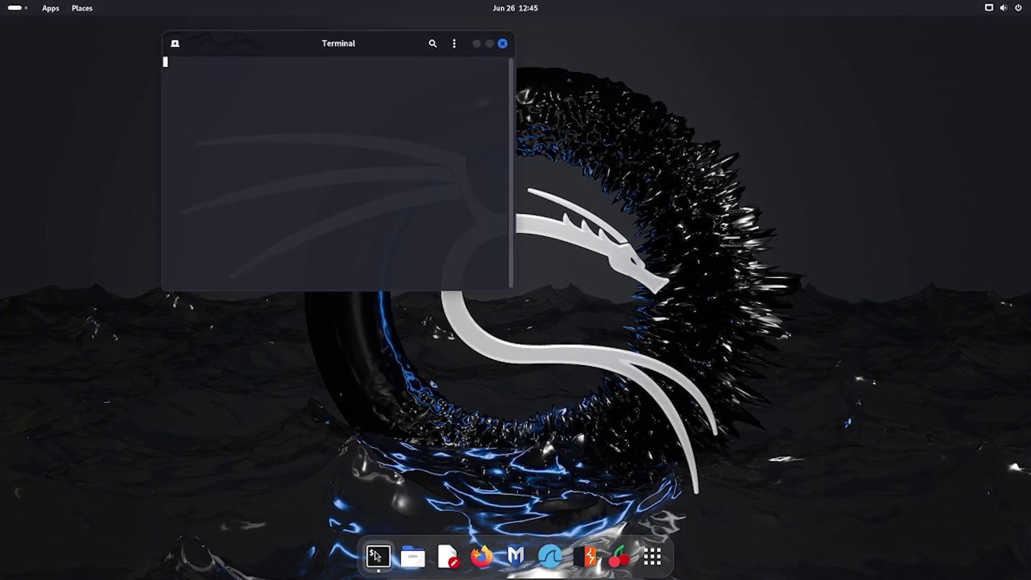
{"action": "left_click_drag", "start_coordinate": [363, 52], "coordinate": [458, 114]}
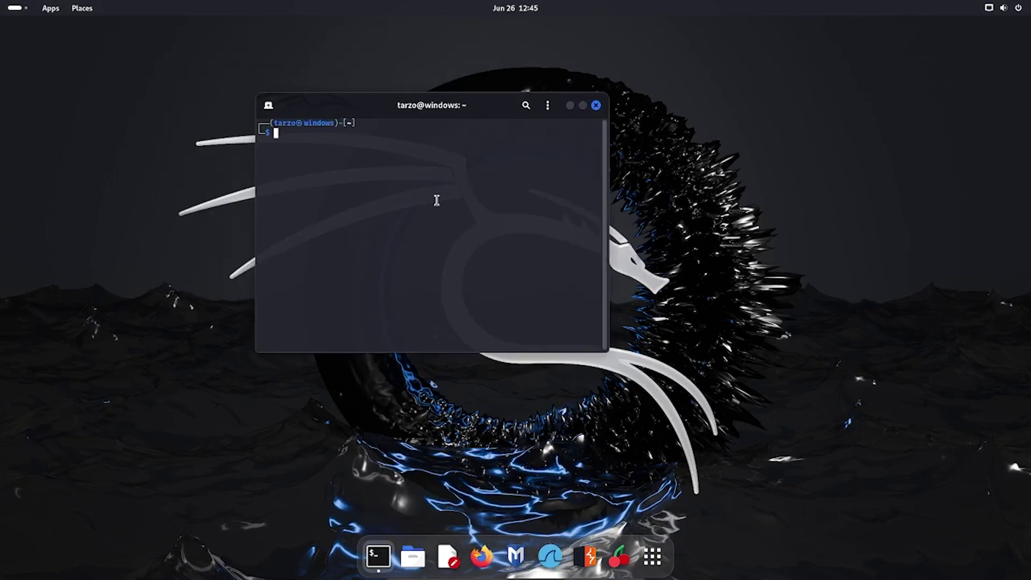
{"action": "type", "text": "sudo apt update "}
{"action": "type", "text": "&& sudo apt up"}
{"action": "type", "text": "grade"}
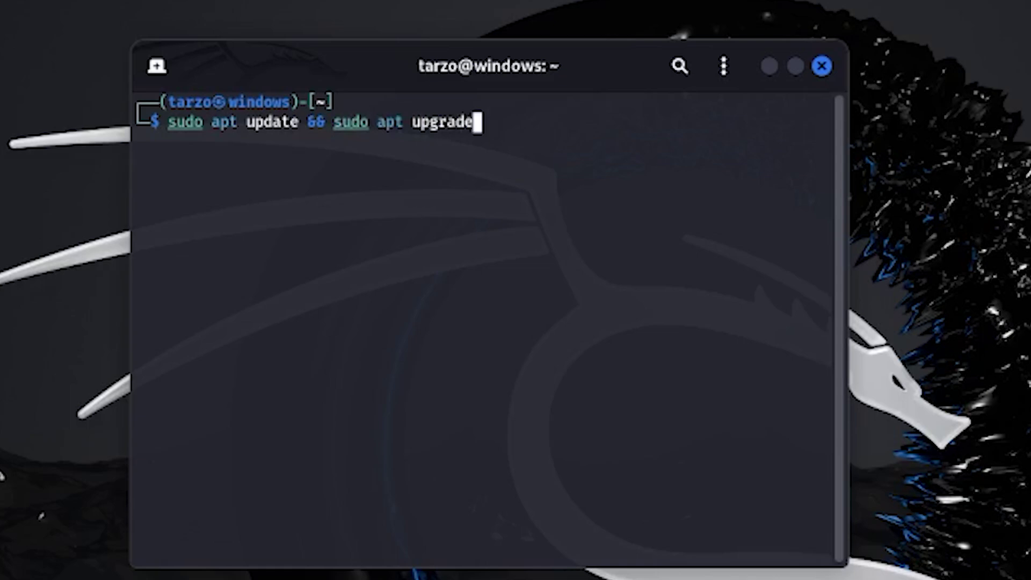
{"action": "key", "text": "Return"}
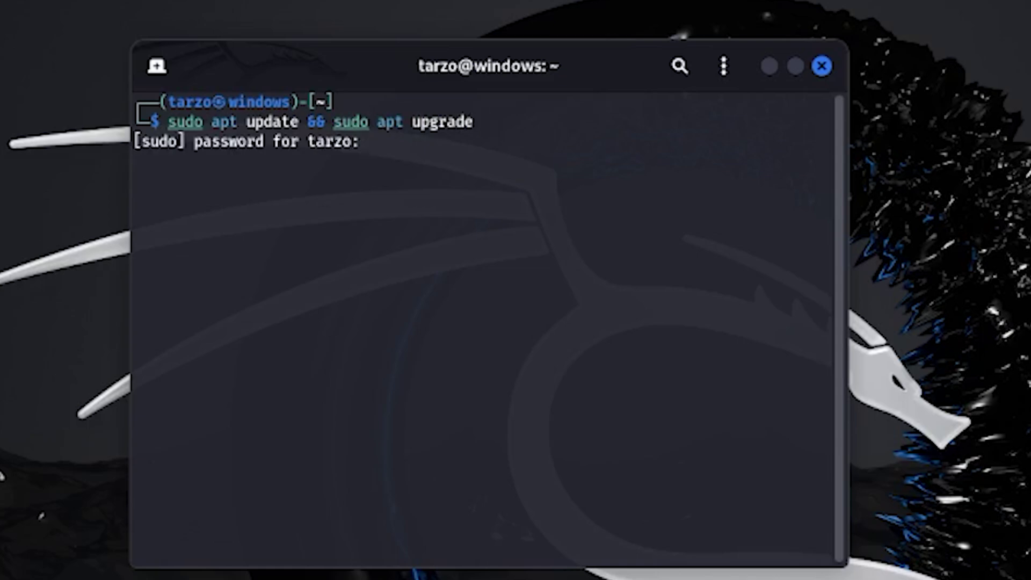
{"action": "key", "text": "Return"}
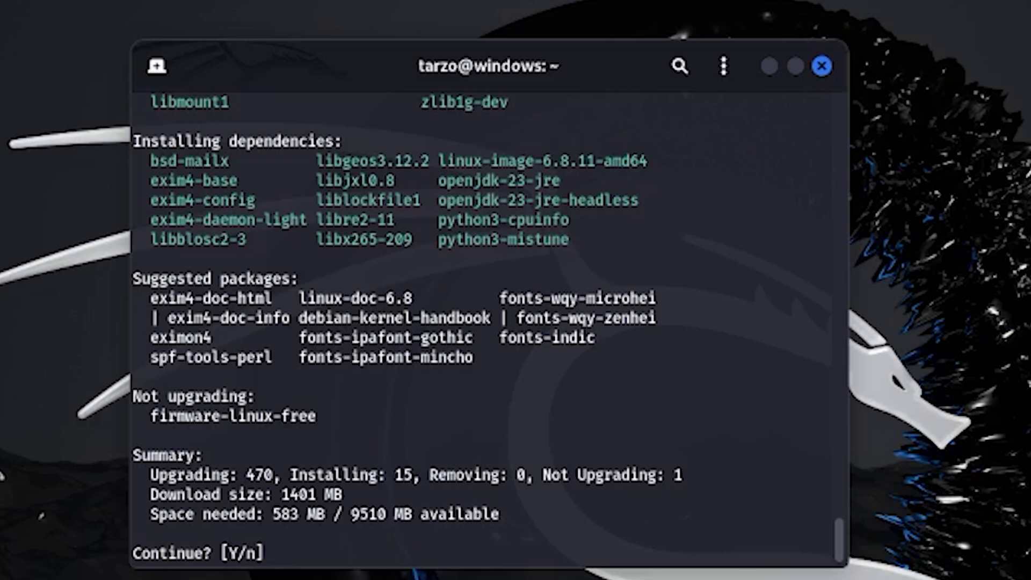
{"action": "type", "text": "Y"}
{"action": "key", "text": "Return"}
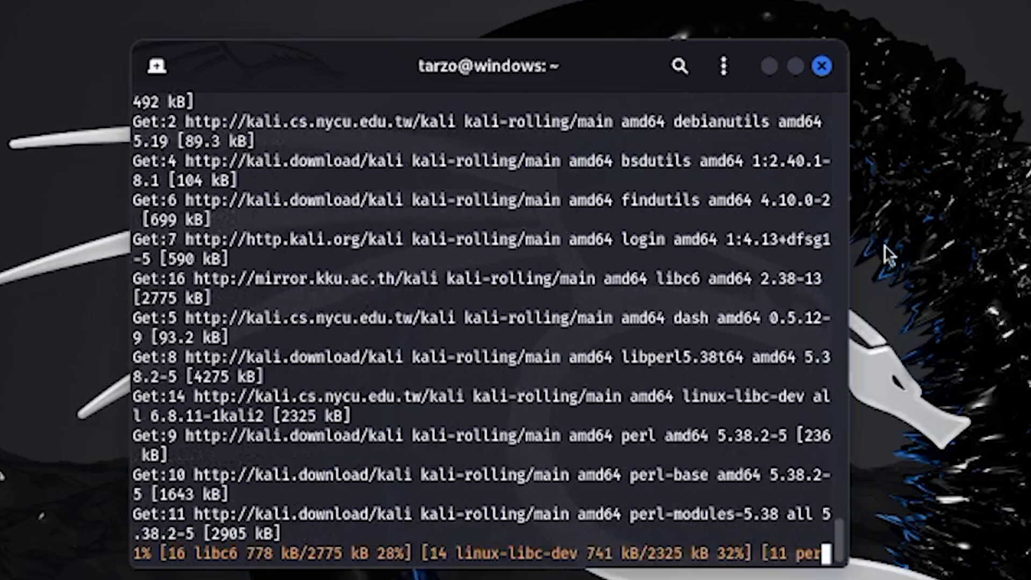
{"action": "left_click_drag", "start_coordinate": [841, 268], "coordinate": [841, 269]}
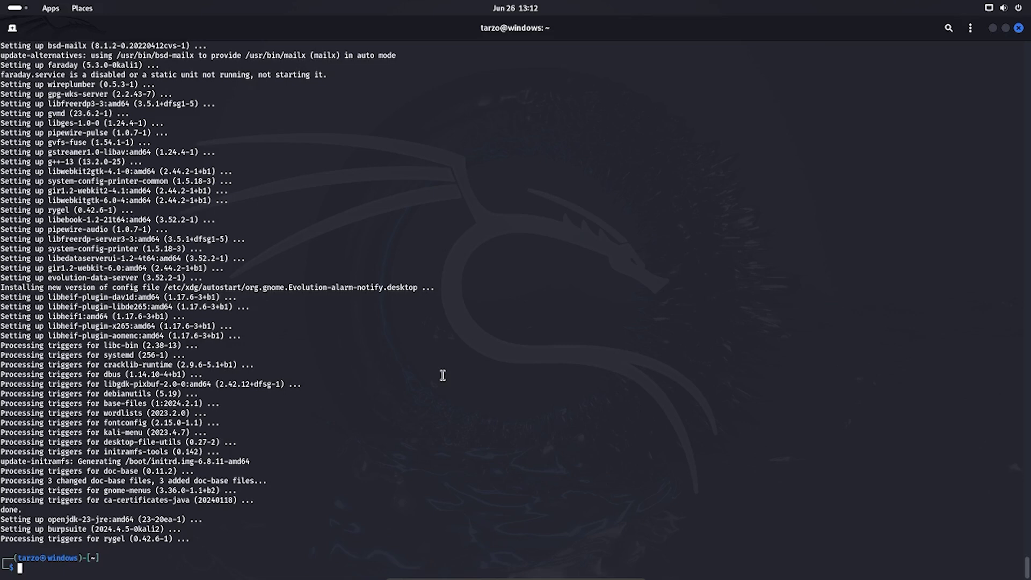
- Reboot Kali with 'sudo reboot' and boot it from the GRUB menu
{"action": "type", "text": "reboot now"}
{"action": "key", "text": "Return"}
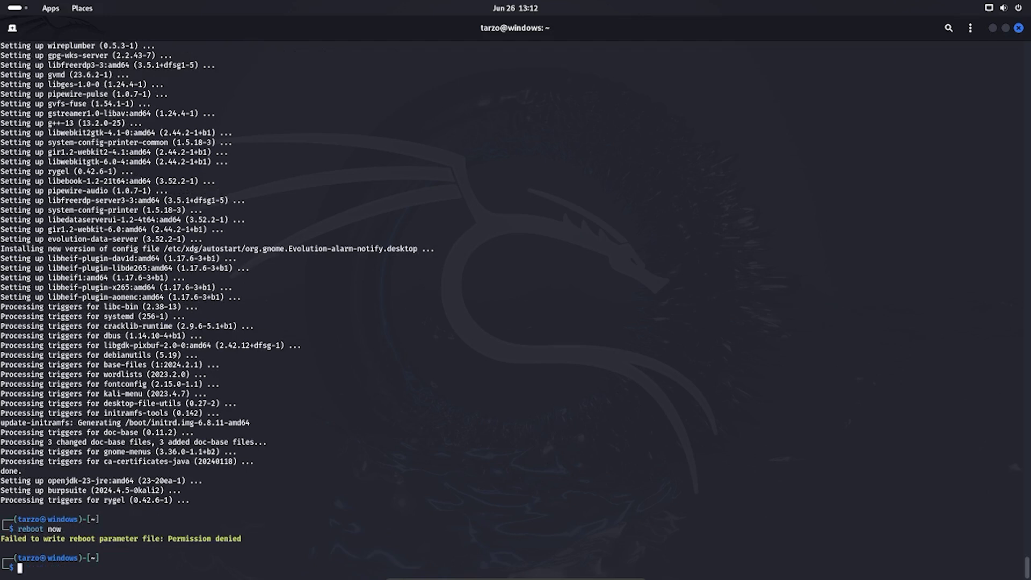
{"action": "type", "text": "s"}
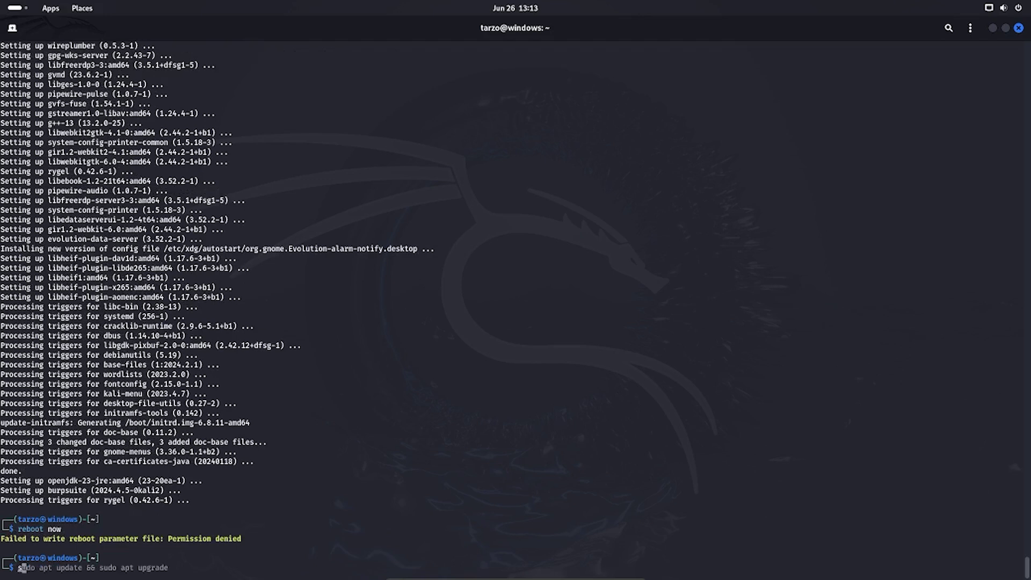
{"action": "type", "text": "udo reboot"}
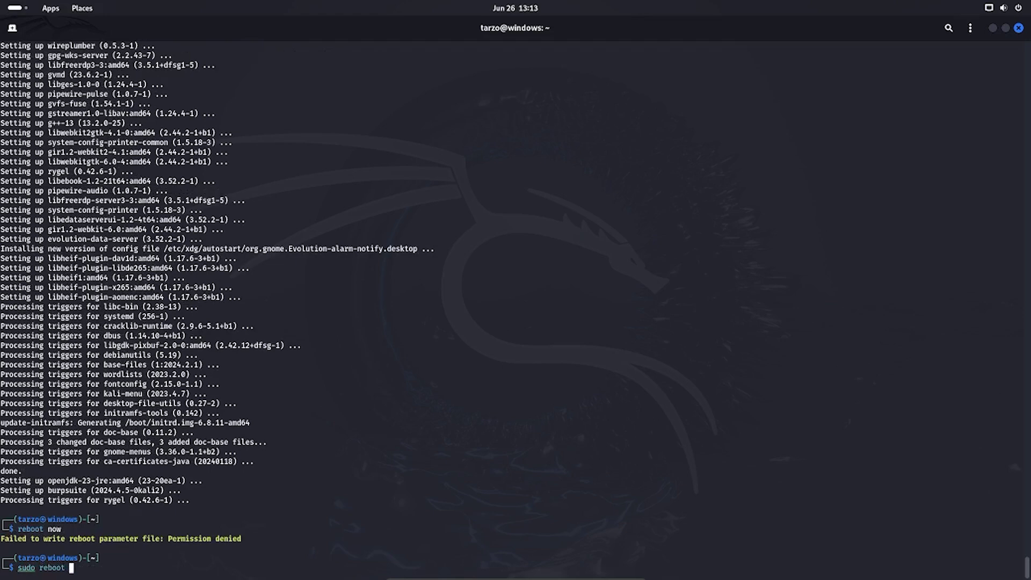
{"action": "key", "text": "Return"}
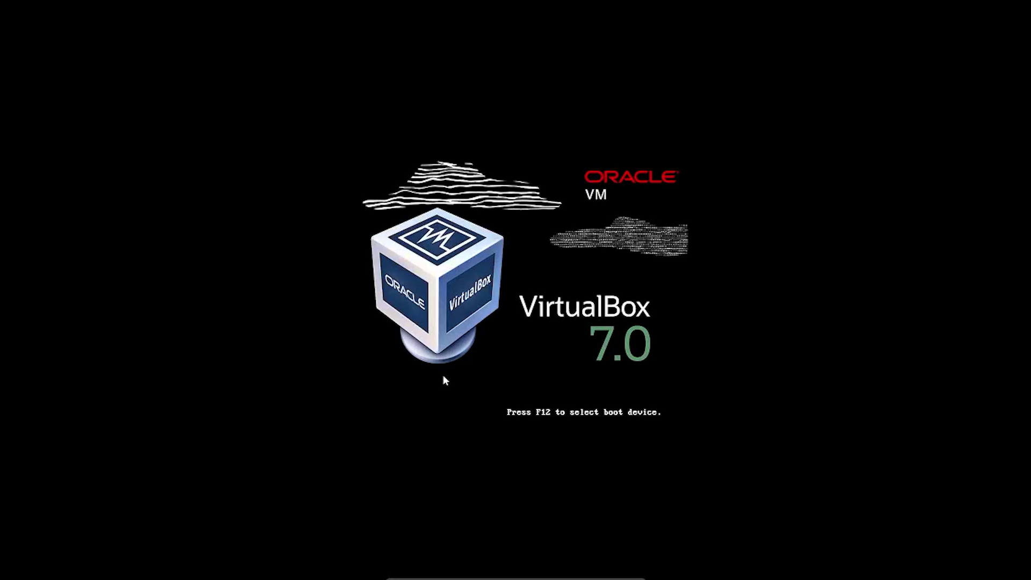
{"action": "key", "text": "Return"}
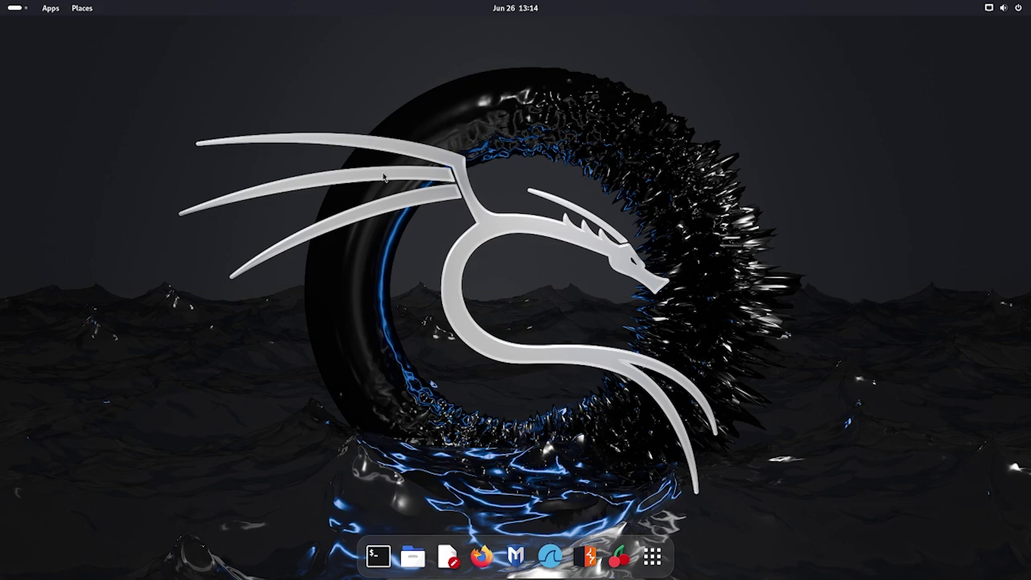
- Install linux-headers-amd64 with 'sudo apt install' in a new terminal, answering Y
{"action": "left_click", "coordinate": [378, 557]}
{"action": "left_click_drag", "start_coordinate": [384, 43], "coordinate": [503, 123]}
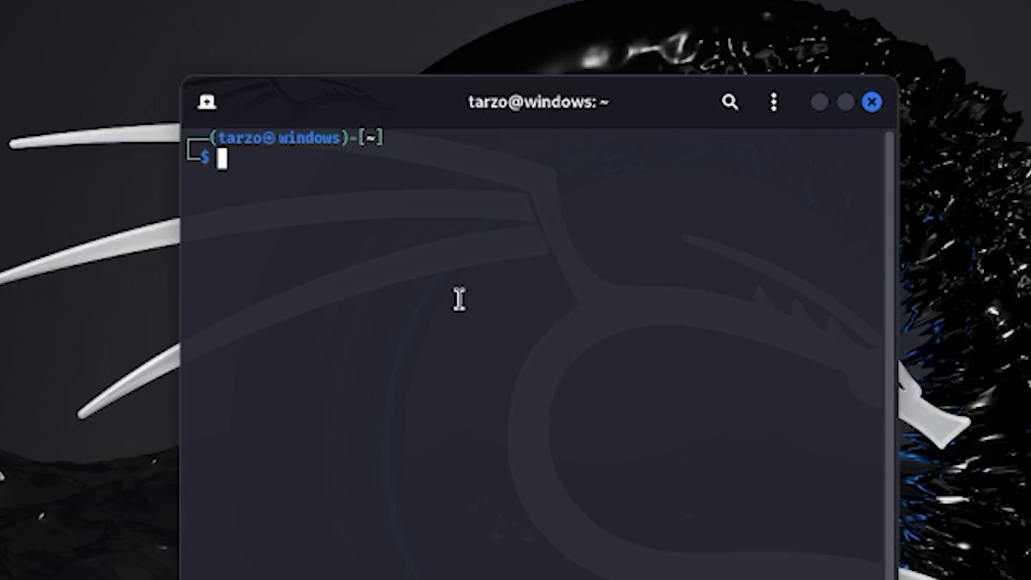
{"action": "type", "text": "sudo apt install linux-headers-amd64"}
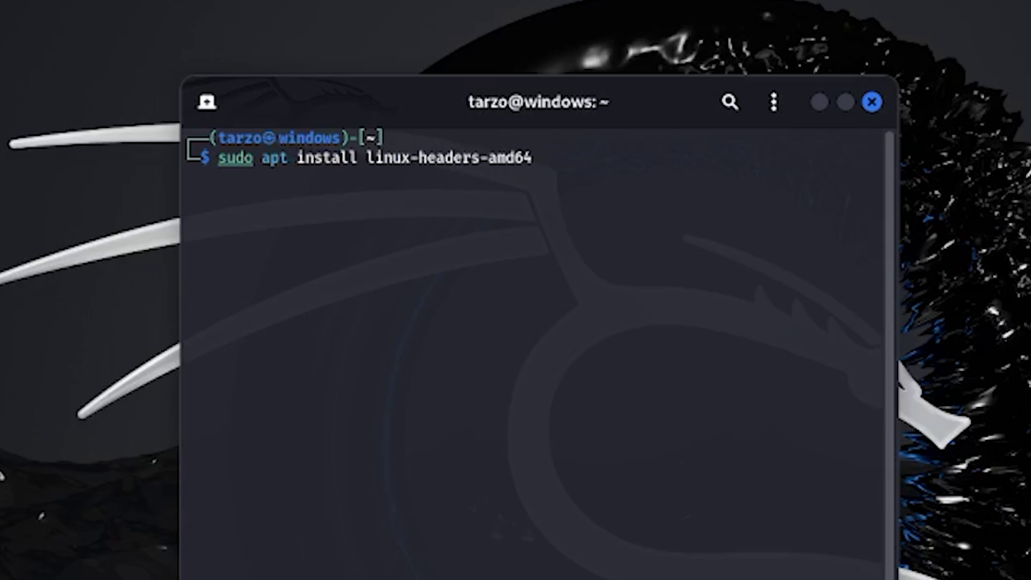
{"action": "key", "text": "Return"}
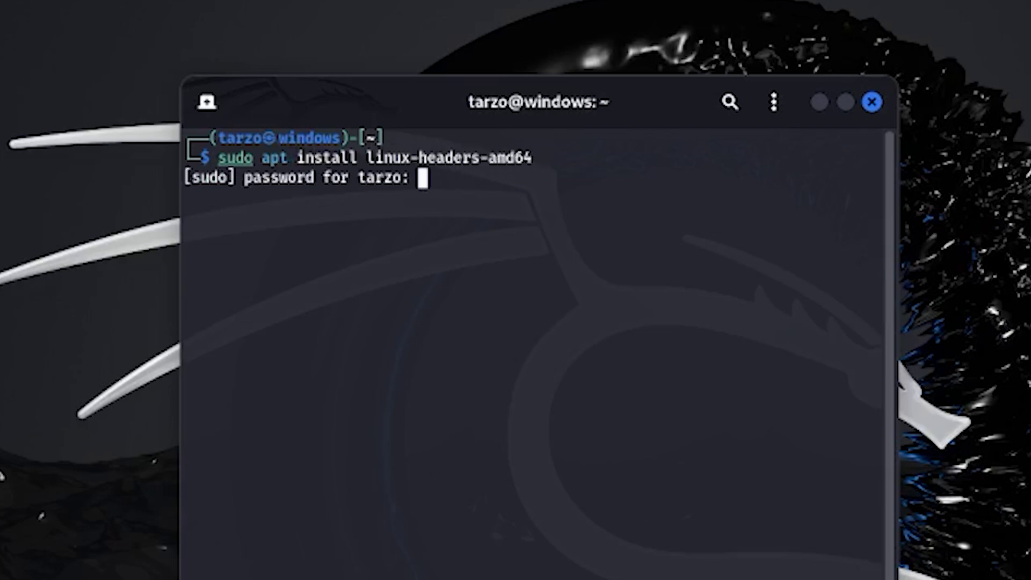
{"action": "key", "text": "Return"}
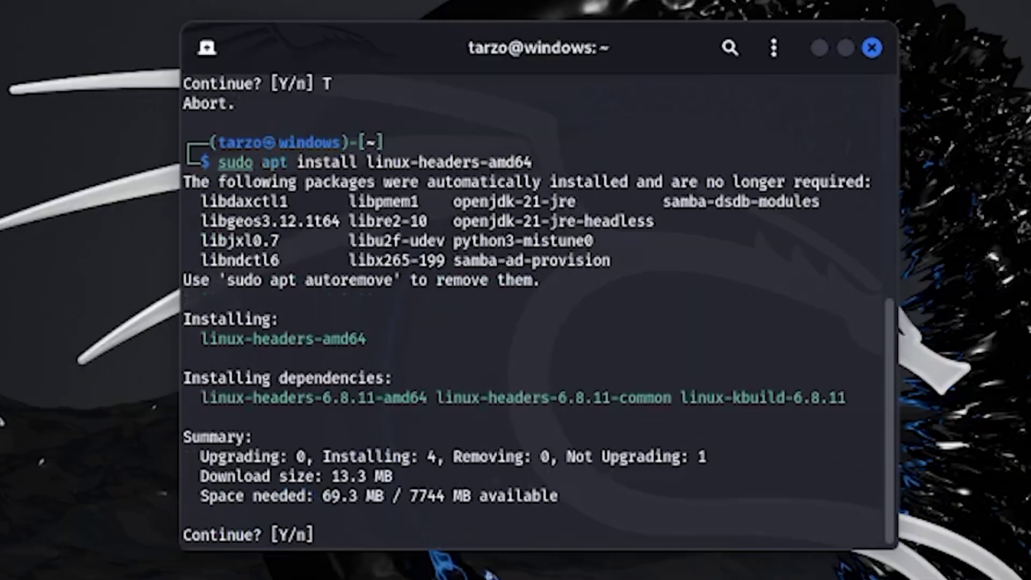
{"action": "type", "text": "Y"}
{"action": "key", "text": "Return"}
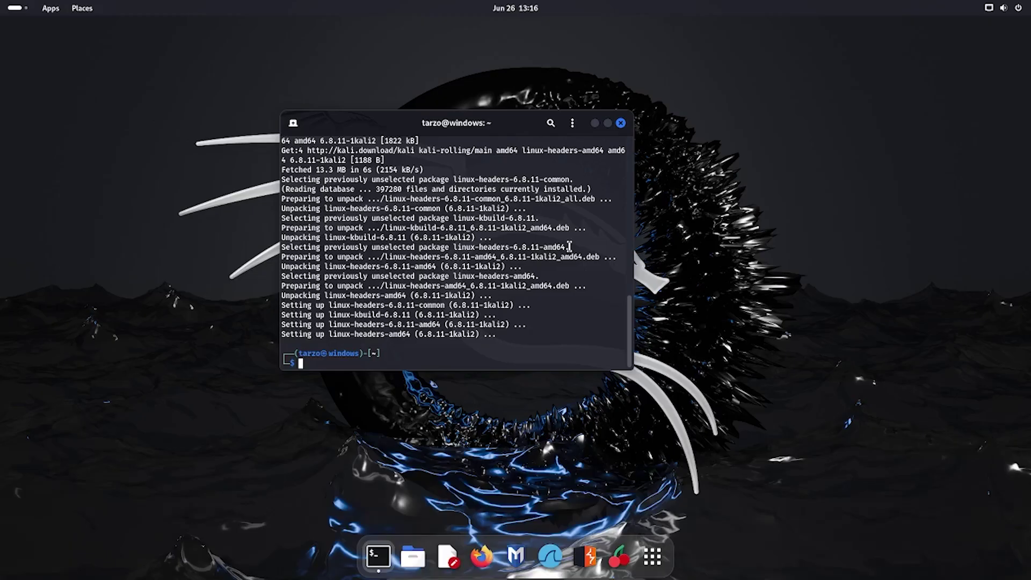
- Insert the Guest Additions CD image from the VirtualBox Devices menu
{"action": "mouse_move", "coordinate": [515, 574]}
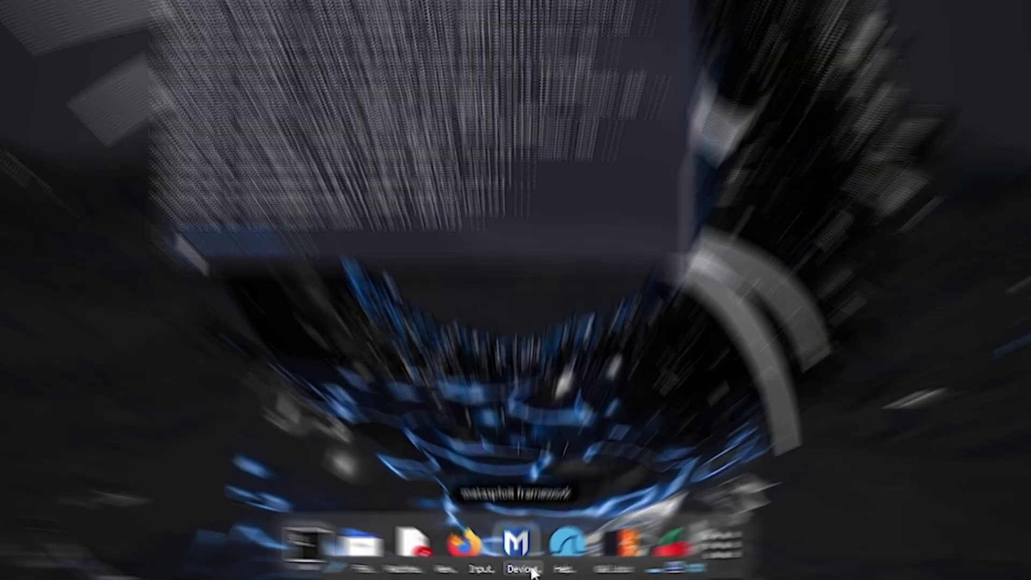
{"action": "left_click", "coordinate": [520, 571]}
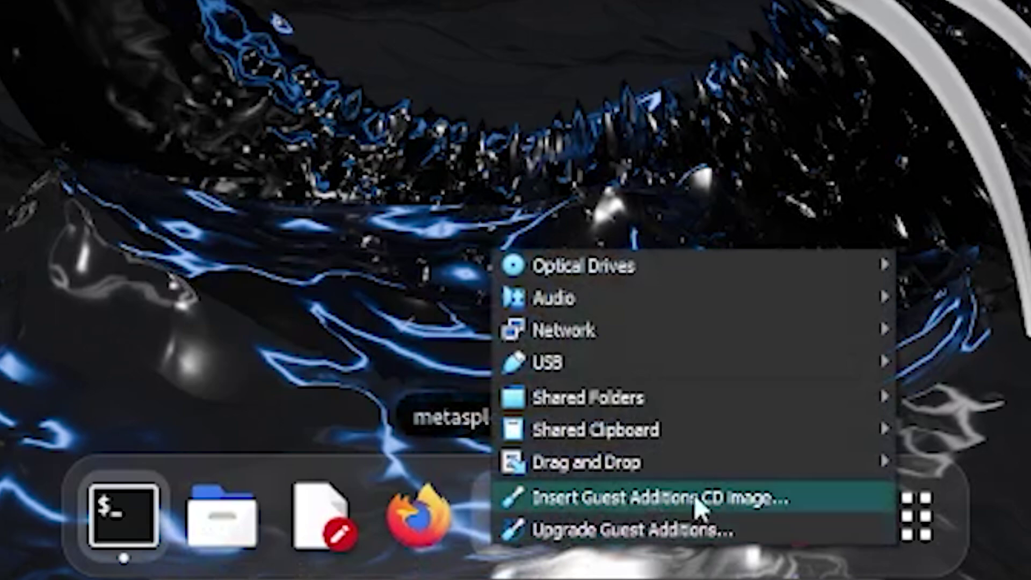
{"action": "left_click", "coordinate": [764, 508]}
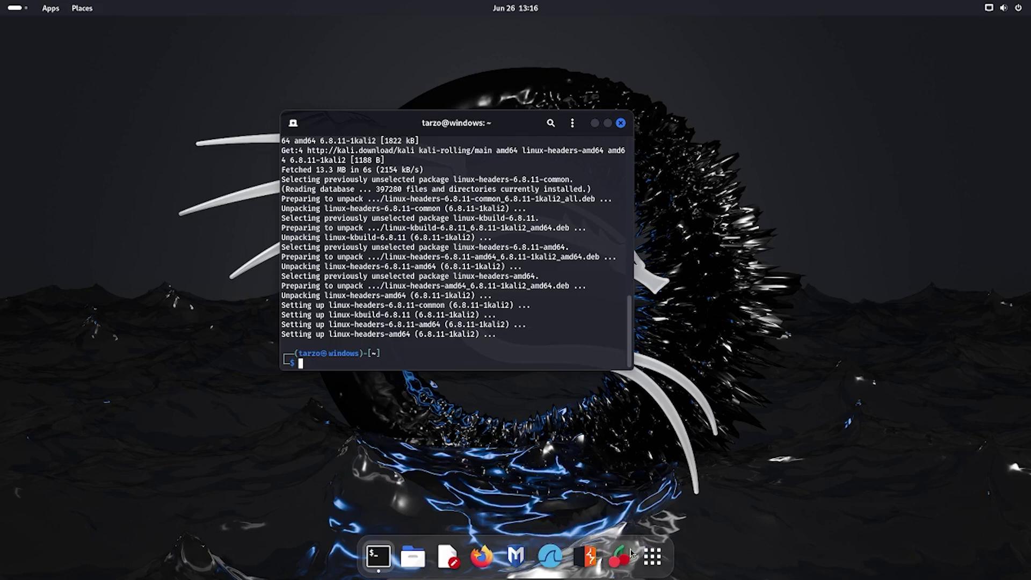
- Open the VBox_GAs_7.0.18 disc in Kali's Files and select all its contents
{"action": "left_click", "coordinate": [427, 554]}
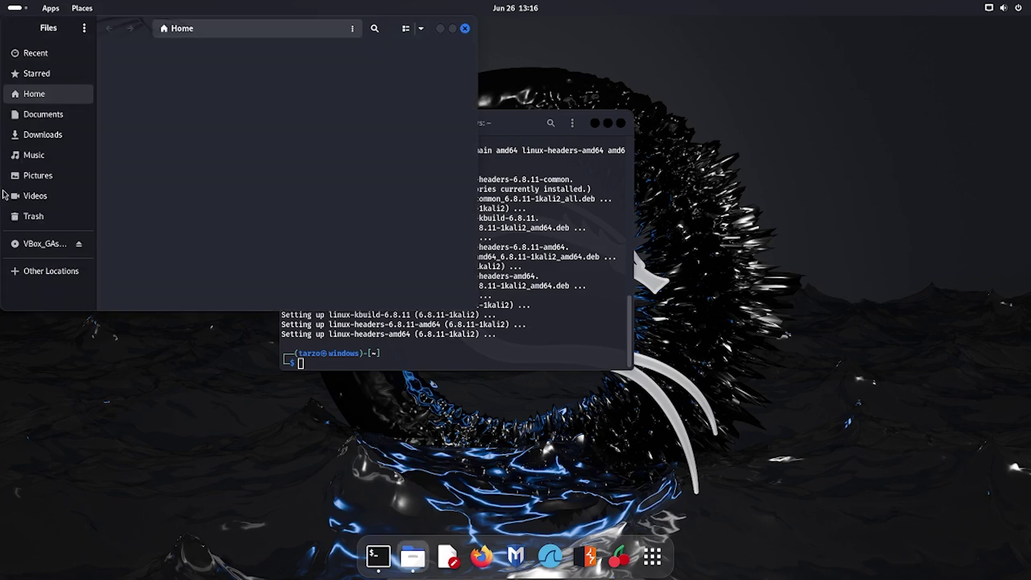
{"action": "left_click", "coordinate": [41, 247]}
{"action": "scroll", "coordinate": [242, 161], "scroll_direction": "down", "scroll_amount": 1}
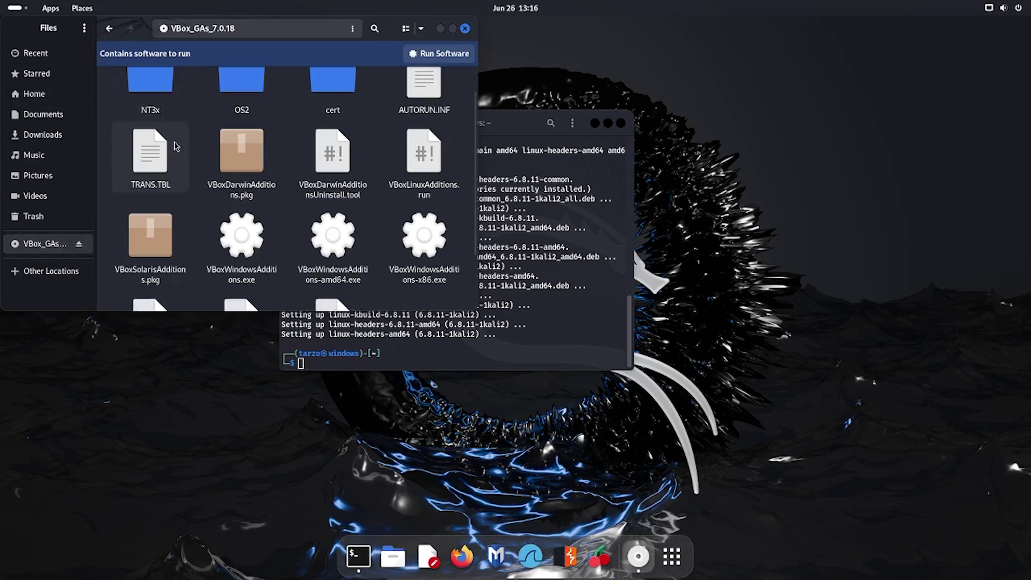
{"action": "scroll", "coordinate": [305, 193], "scroll_direction": "up", "scroll_amount": 1}
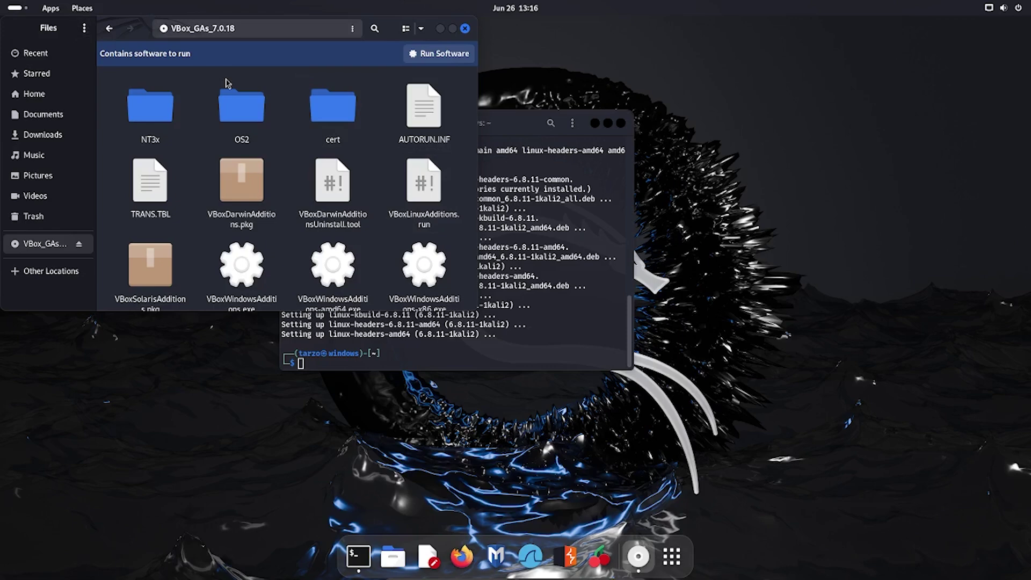
{"action": "left_click_drag", "start_coordinate": [390, 33], "coordinate": [606, 168]}
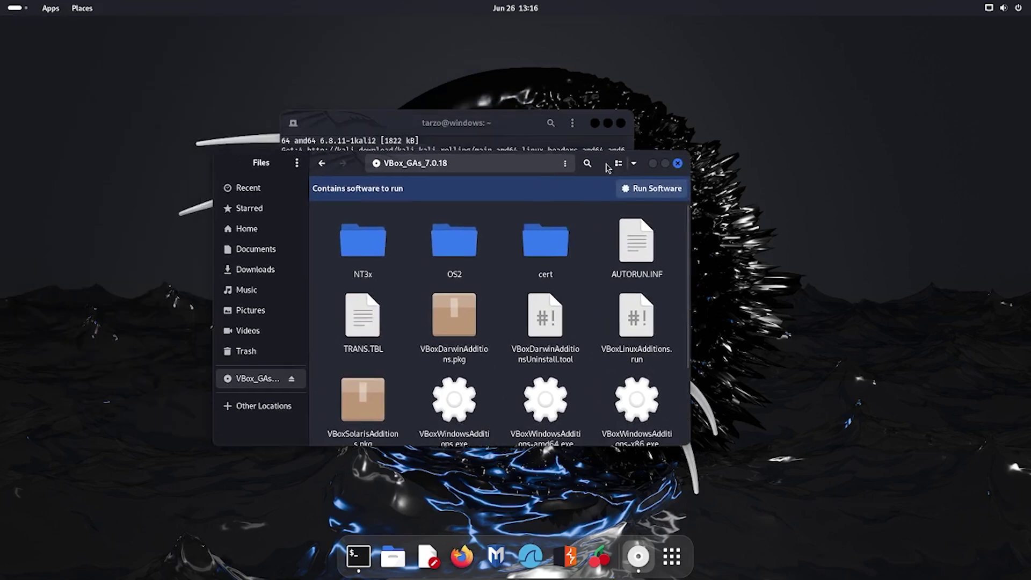
{"action": "left_click", "coordinate": [377, 268]}
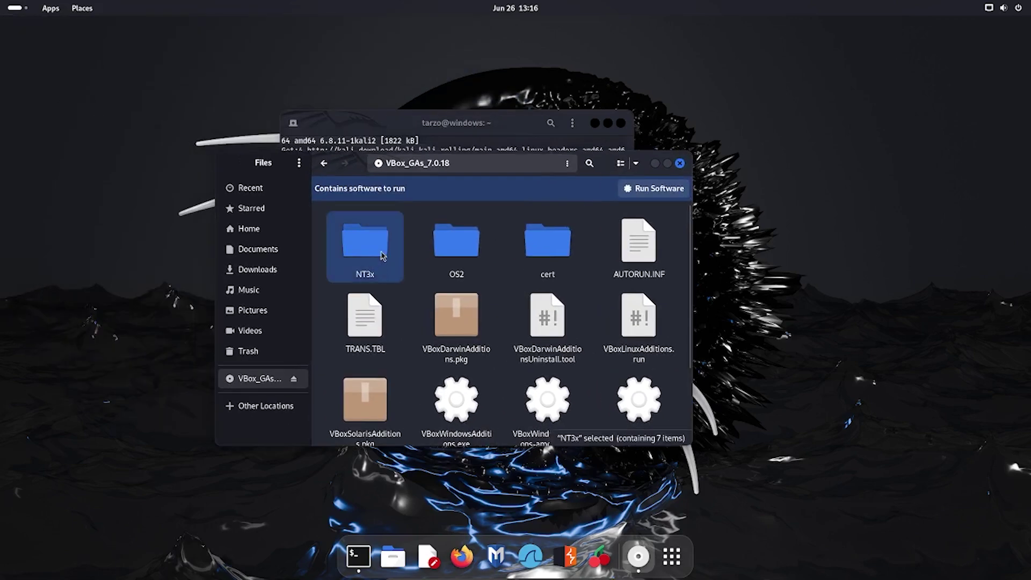
{"action": "key", "text": "ctrl+a"}
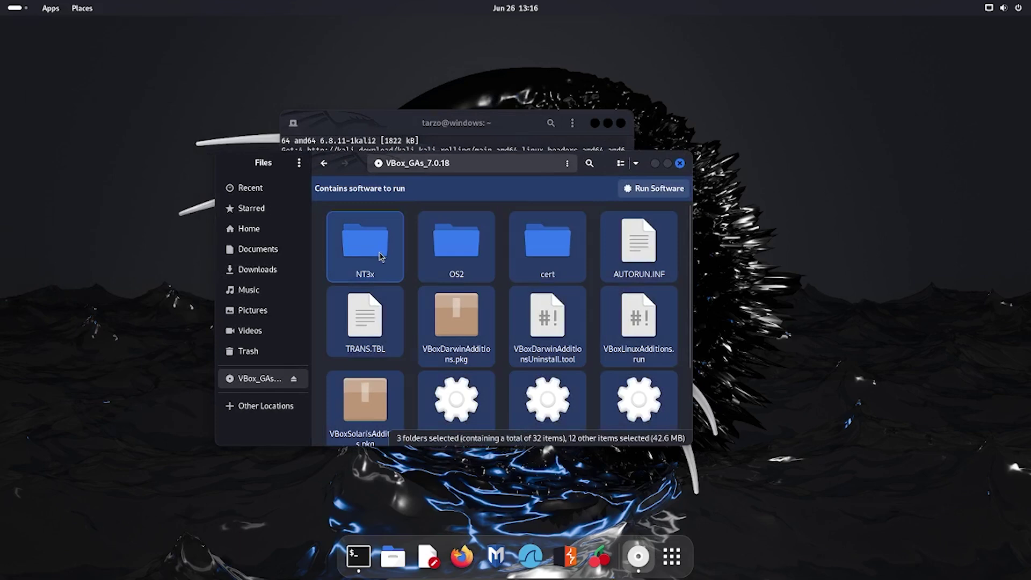
- Paste the copied Guest Additions disc files into the Documents folder
{"action": "left_click", "coordinate": [263, 249]}
{"action": "right_click", "coordinate": [418, 255]}
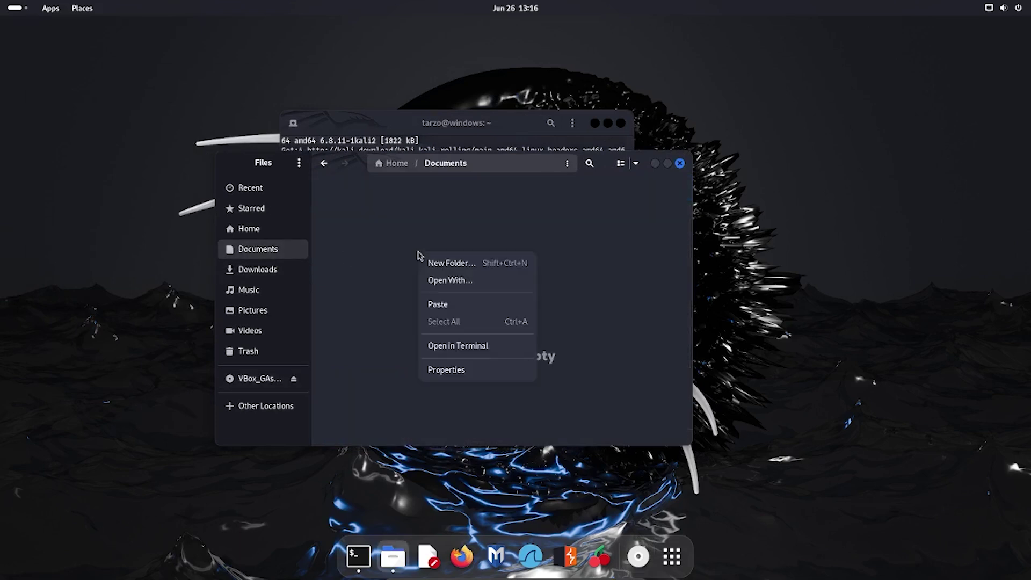
{"action": "left_click", "coordinate": [438, 304]}
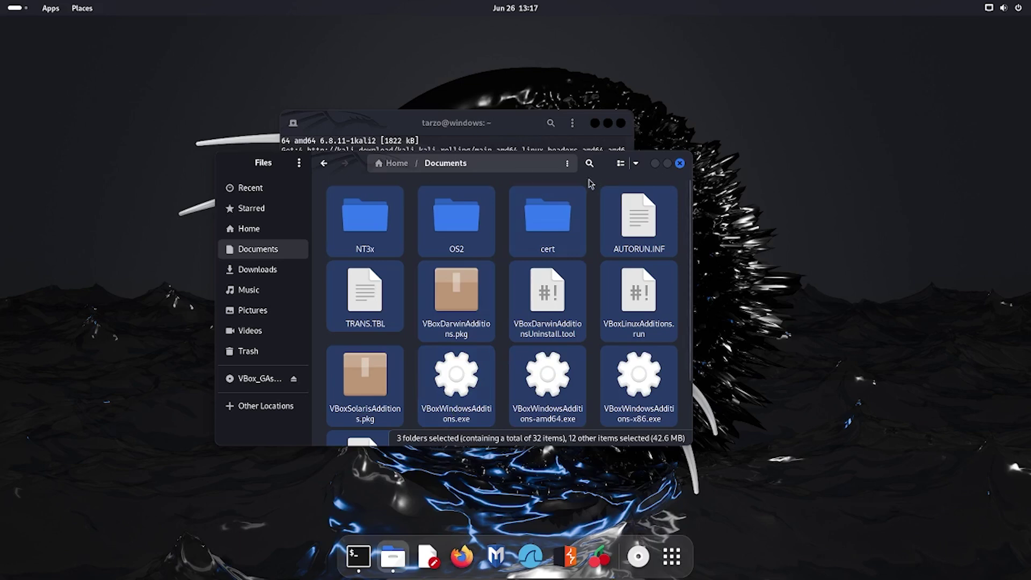
- Select VBoxLinuxAdditions.run in Documents and place the Terminal beside the file manager
{"action": "left_click_drag", "start_coordinate": [581, 161], "coordinate": [292, 152]}
{"action": "left_click", "coordinate": [290, 368]}
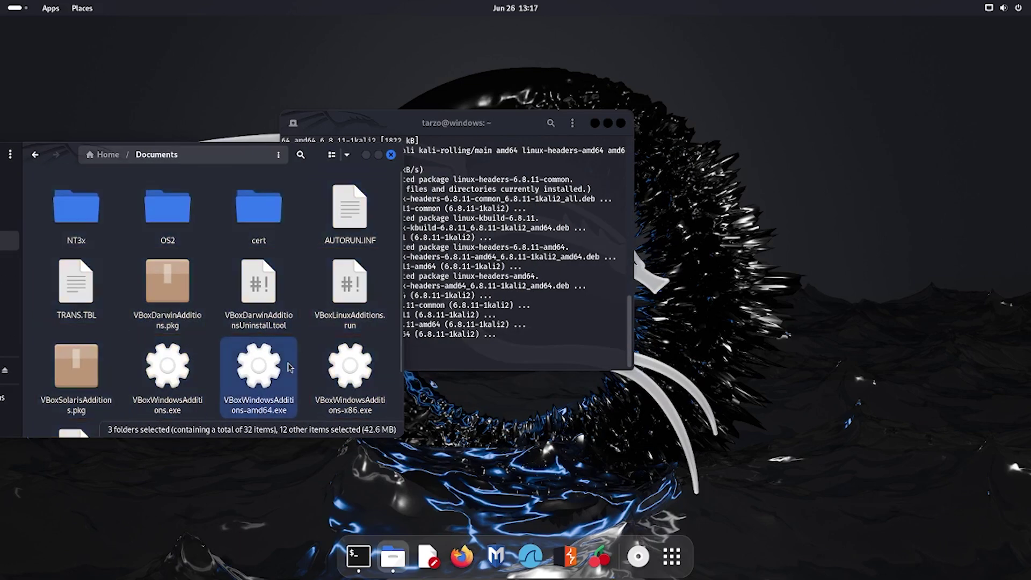
{"action": "scroll", "coordinate": [290, 368], "scroll_direction": "down", "scroll_amount": 2}
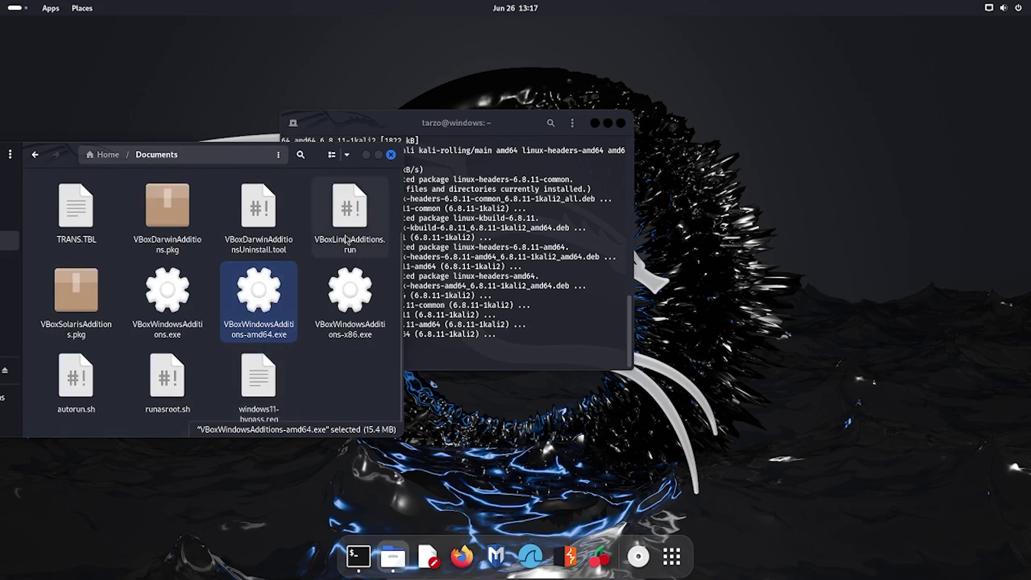
{"action": "left_click", "coordinate": [350, 215]}
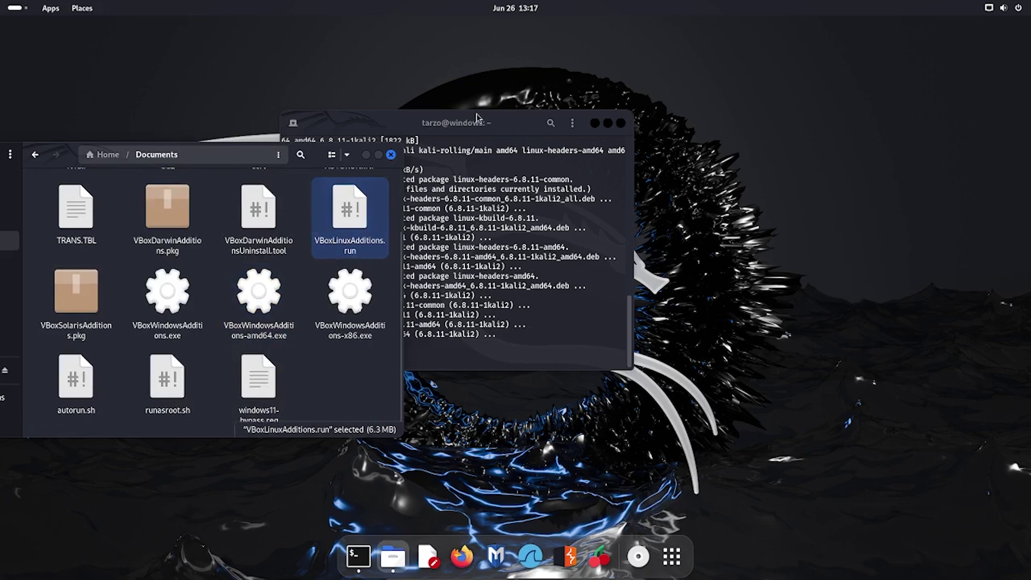
{"action": "left_click_drag", "start_coordinate": [497, 128], "coordinate": [689, 166]}
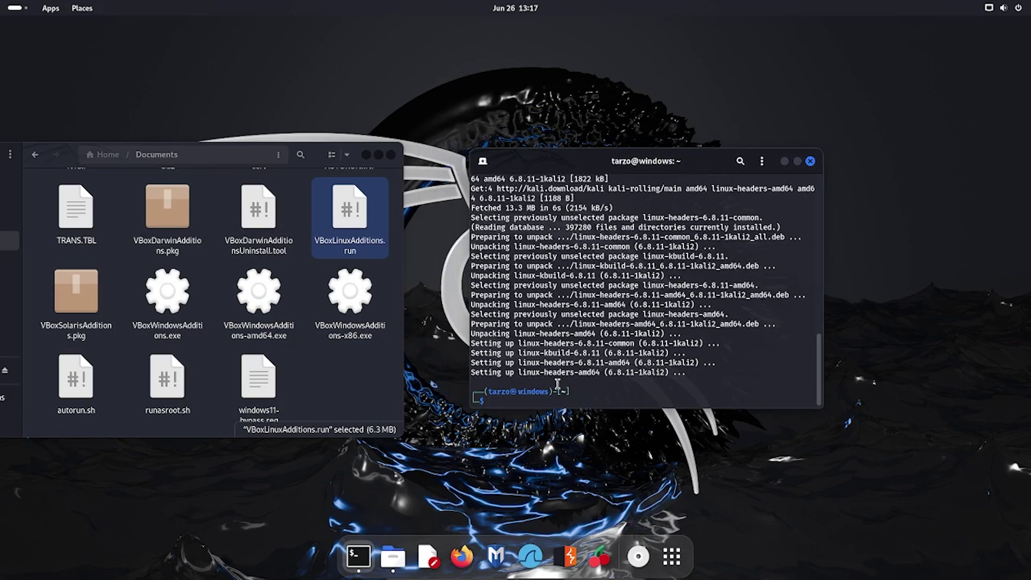
- Change the terminal's directory to ~/Documents with cd
{"action": "type", "text": "cd DO"}
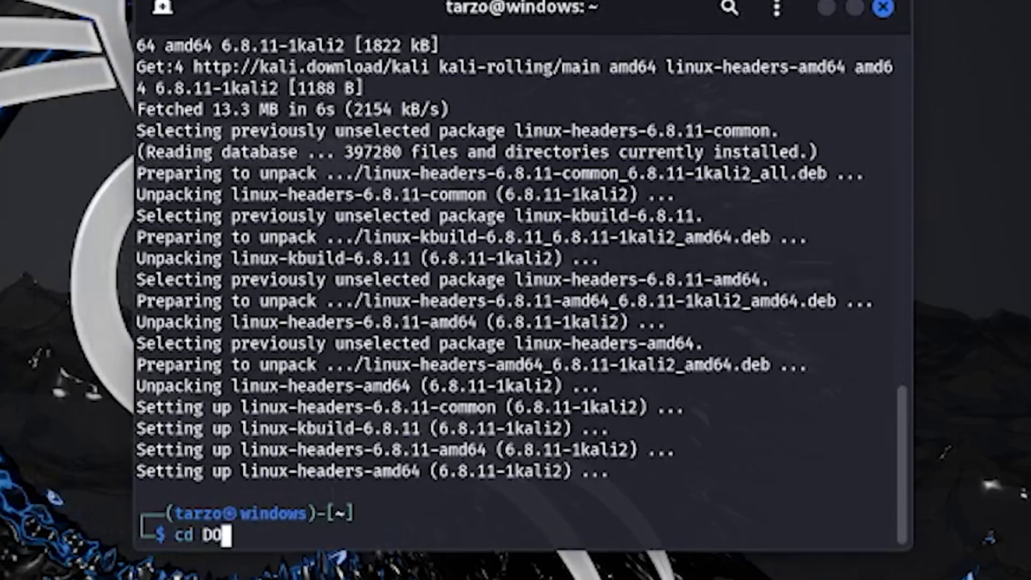
{"action": "key", "text": "BackSpace"}
{"action": "type", "text": "o"}
{"action": "key", "text": "Tab"}
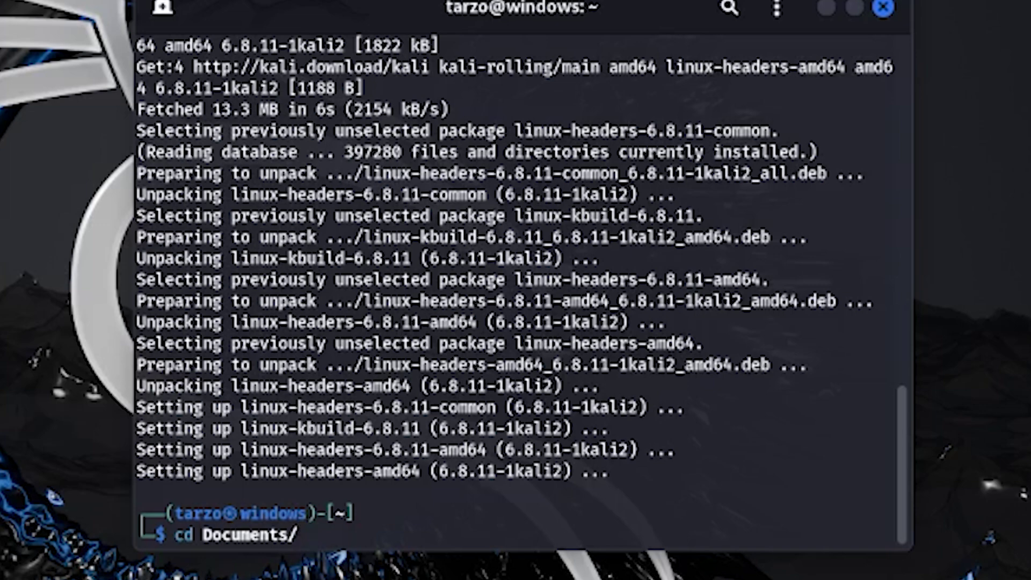
{"action": "key", "text": "Return"}
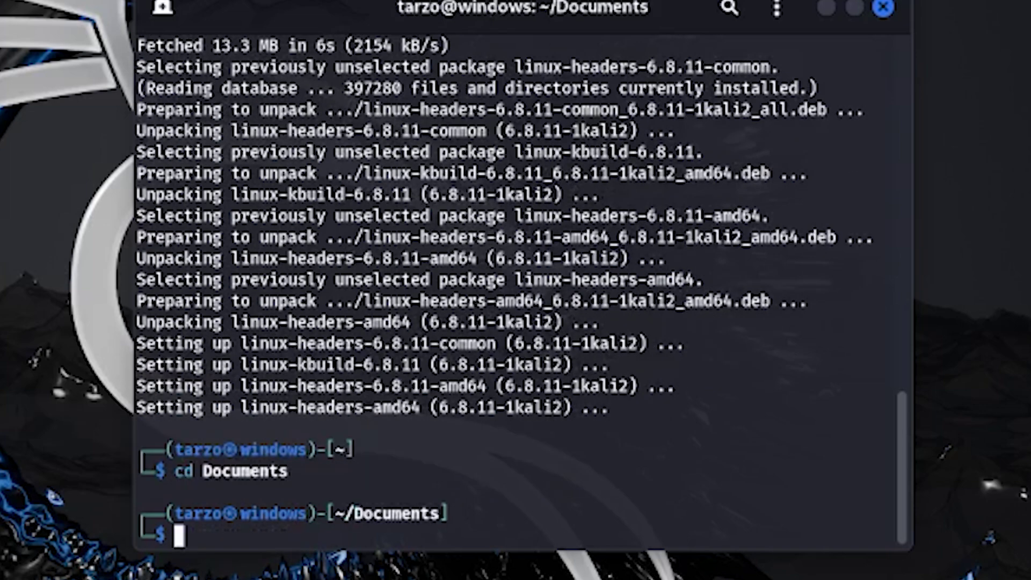
- Run chmod 777 VBoxLinuxAdditions.run to make the installer executable
{"action": "type", "text": "chmod "}
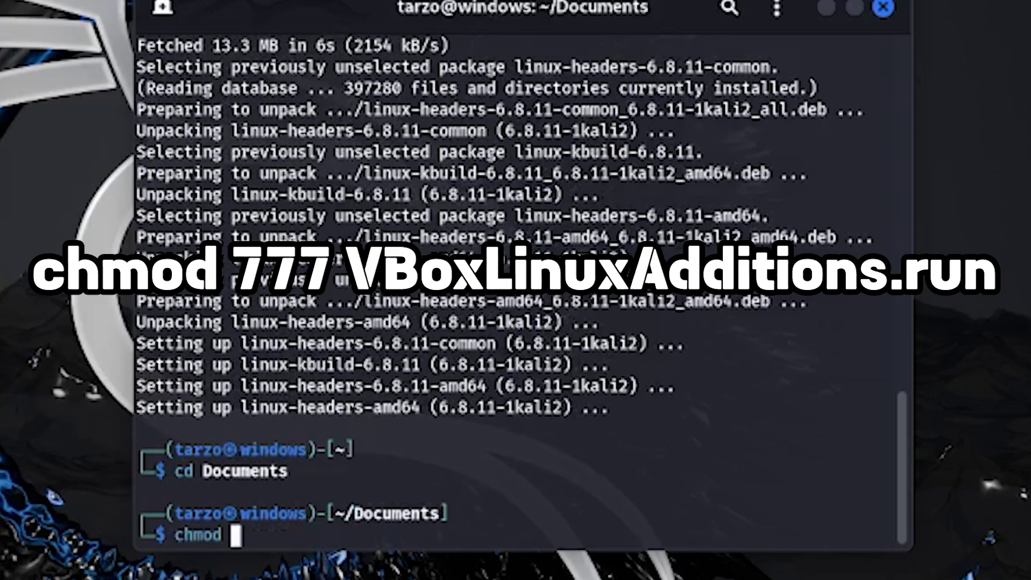
{"action": "type", "text": "777"}
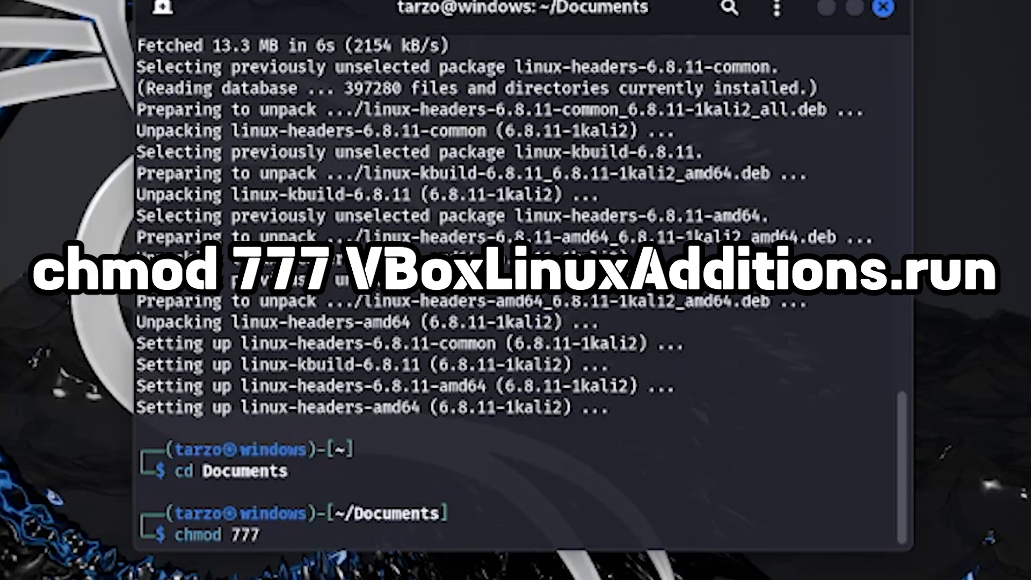
{"action": "key", "text": "BackSpace"}
{"action": "key", "text": "BackSpace"}
{"action": "key", "text": "BackSpace"}
{"action": "type", "text": "+x"}
{"action": "key", "text": "BackSpace"}
{"action": "key", "text": "BackSpace"}
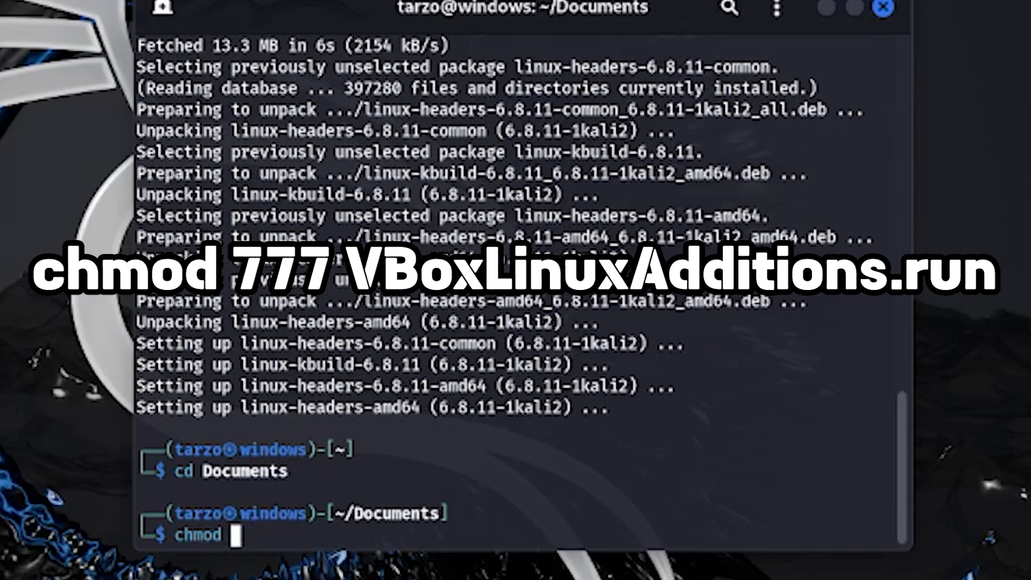
{"action": "type", "text": "777"}
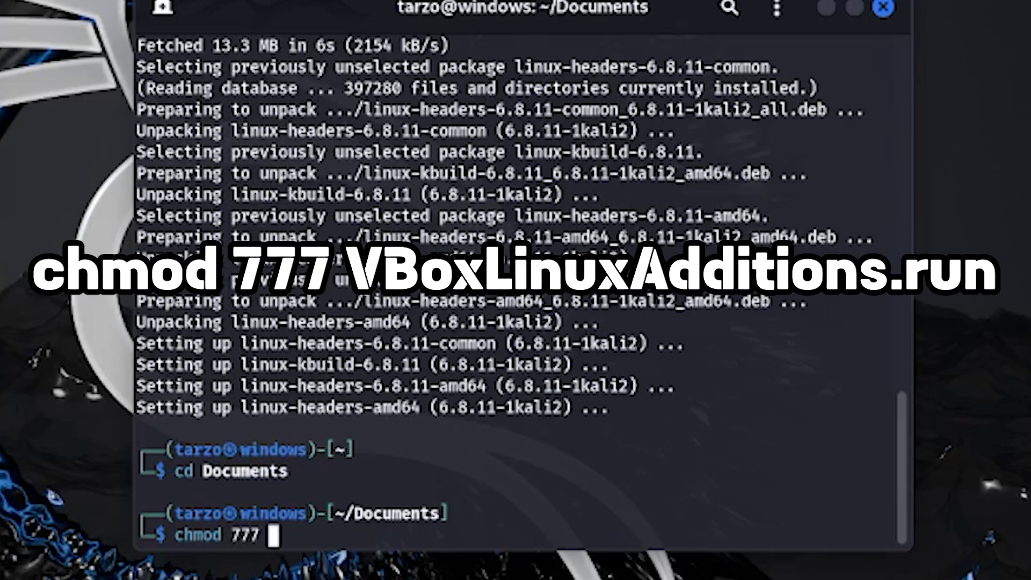
{"action": "type", "text": " VBox"}
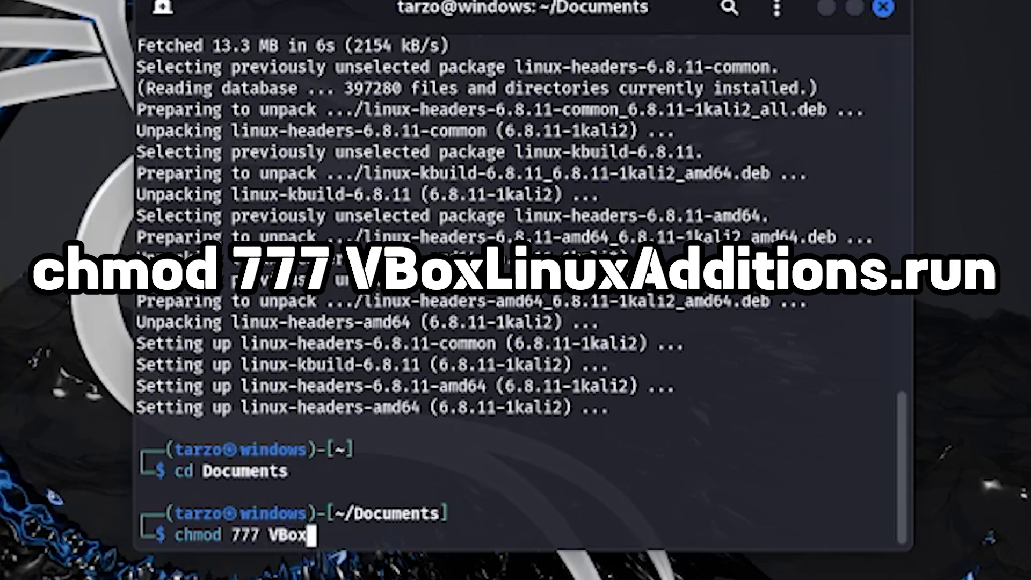
{"action": "key", "text": "Tab"}
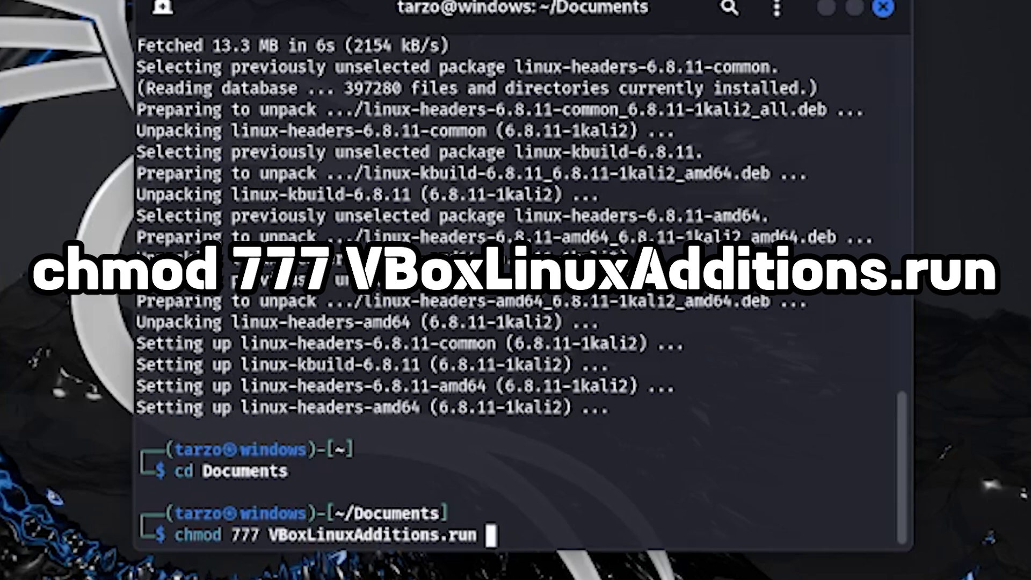
{"action": "key", "text": "Return"}
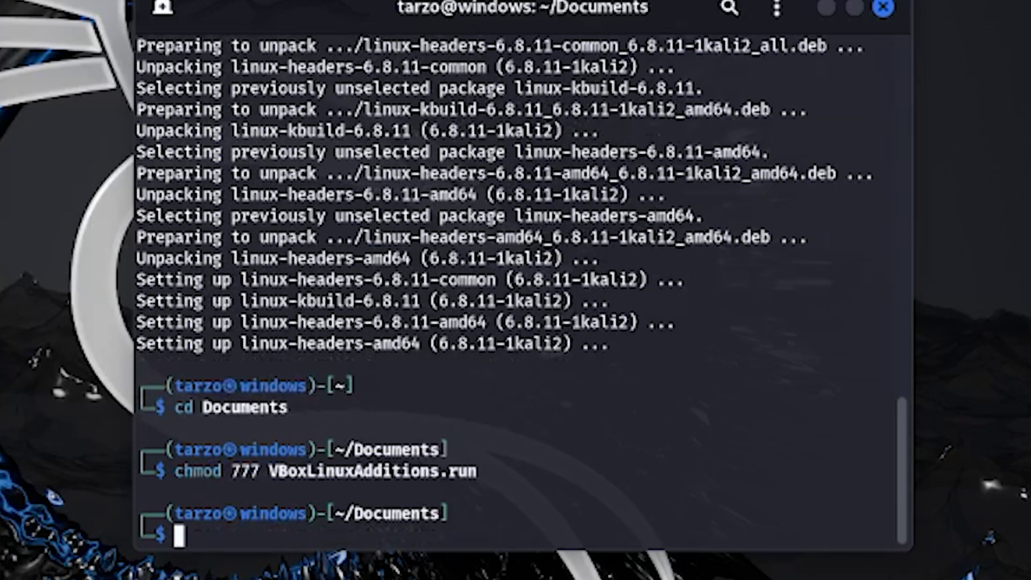
- Run sudo ./VBoxLinuxAdditions.run and confirm with yes to install Guest Additions
{"action": "type", "text": "sudo "}
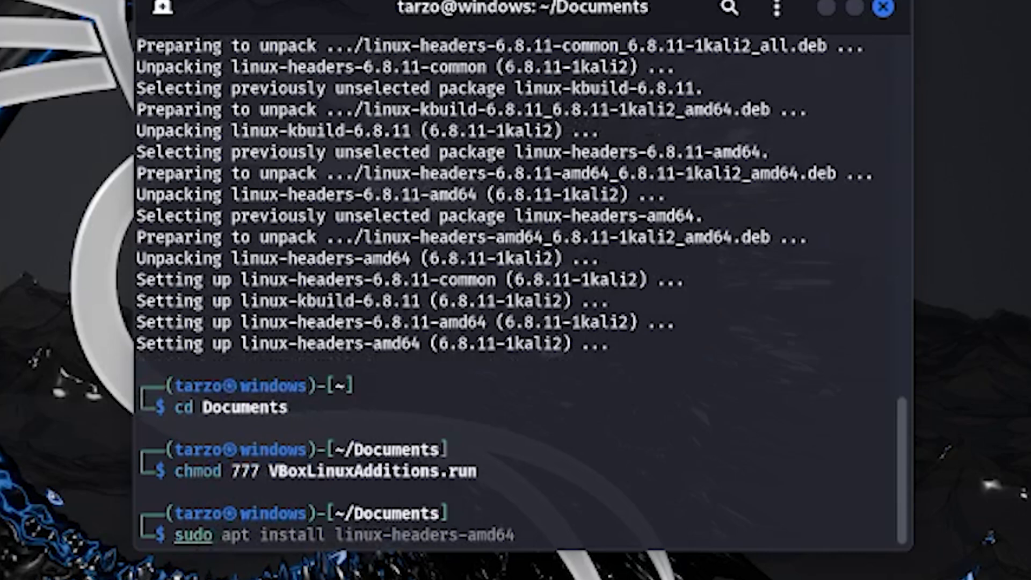
{"action": "type", "text": "./VB"}
{"action": "key", "text": "Tab"}
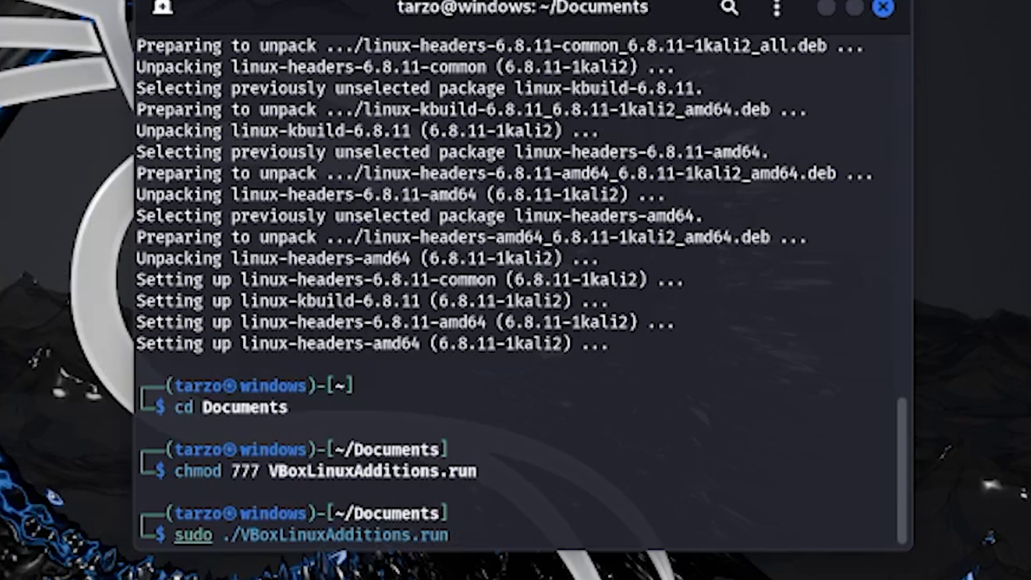
{"action": "key", "text": "Return"}
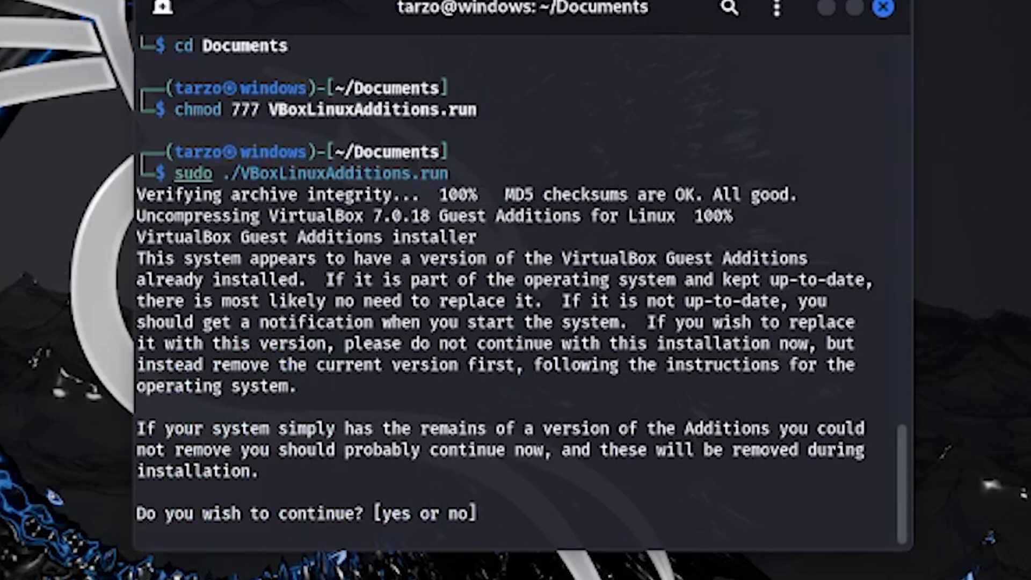
{"action": "type", "text": "yes"}
{"action": "key", "text": "Return"}
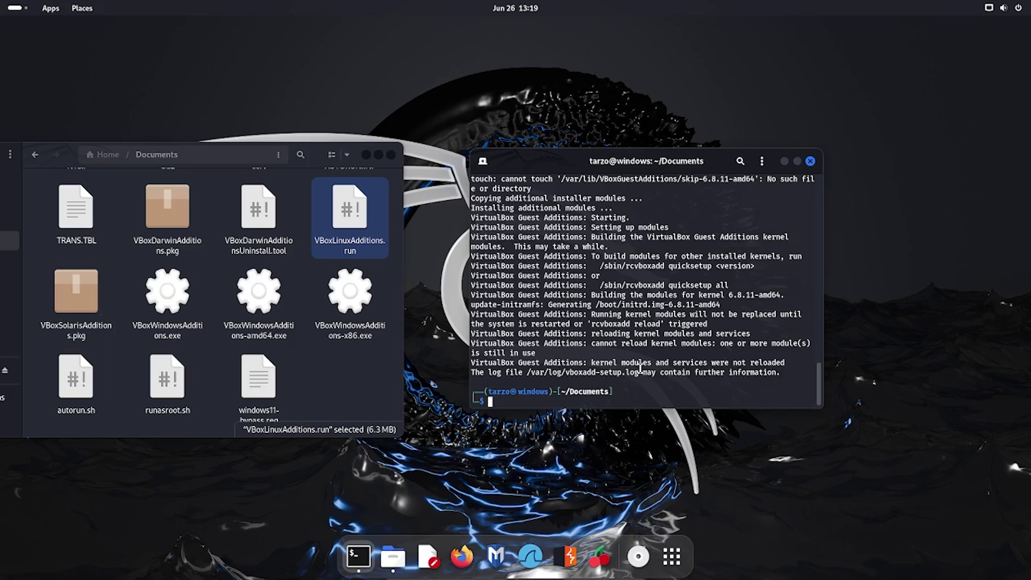
- Reboot the Kali VM immediately with sudo reboot now
{"action": "type", "text": "sudo reboot"}
{"action": "key", "text": "Tab"}
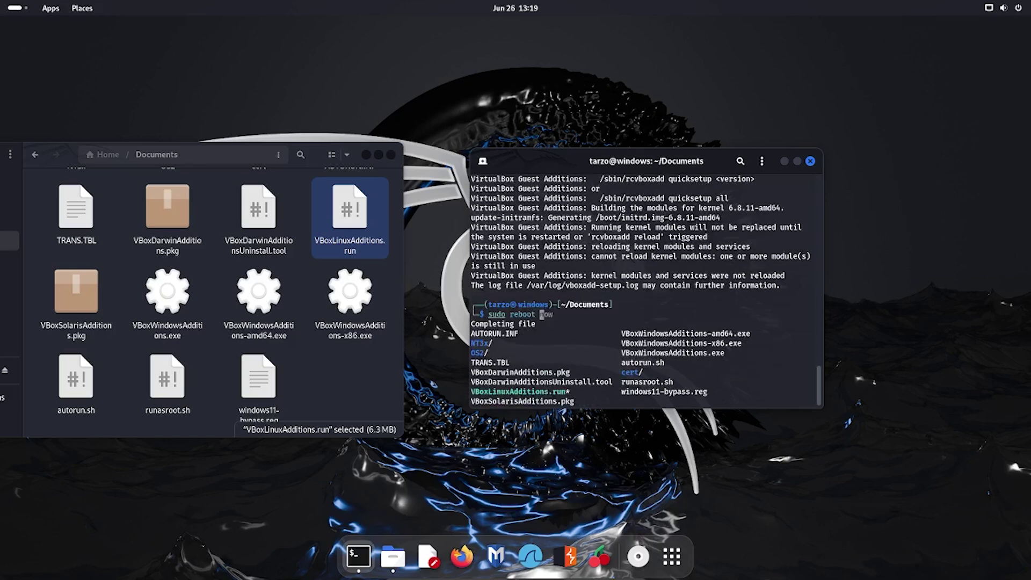
{"action": "type", "text": "now"}
{"action": "key", "text": "Return"}
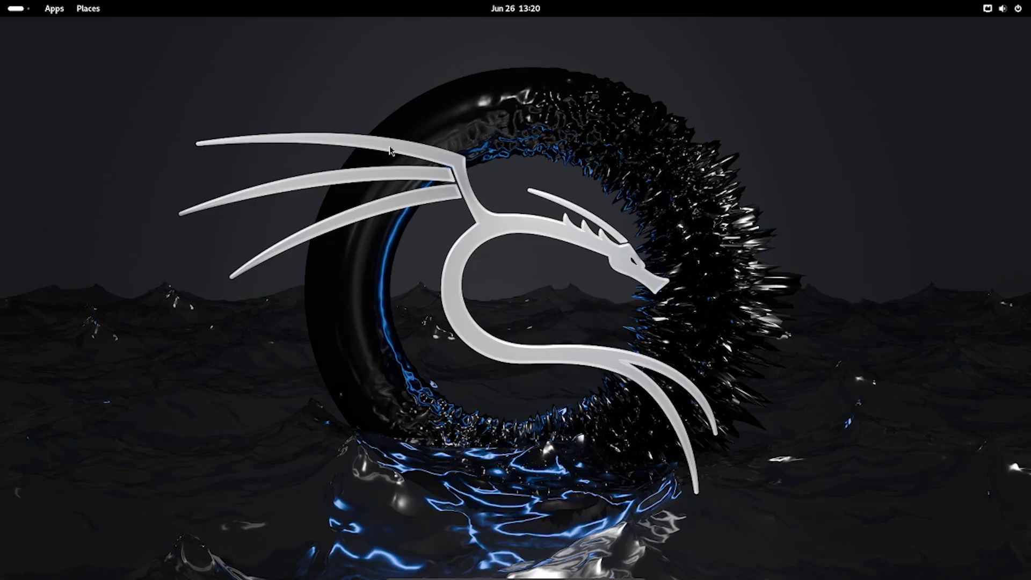
- Open a terminal and display /etc/os-release, showing Kali GNU/Linux Rolling 2024.2
{"action": "key", "text": "ctrl+alt+t"}
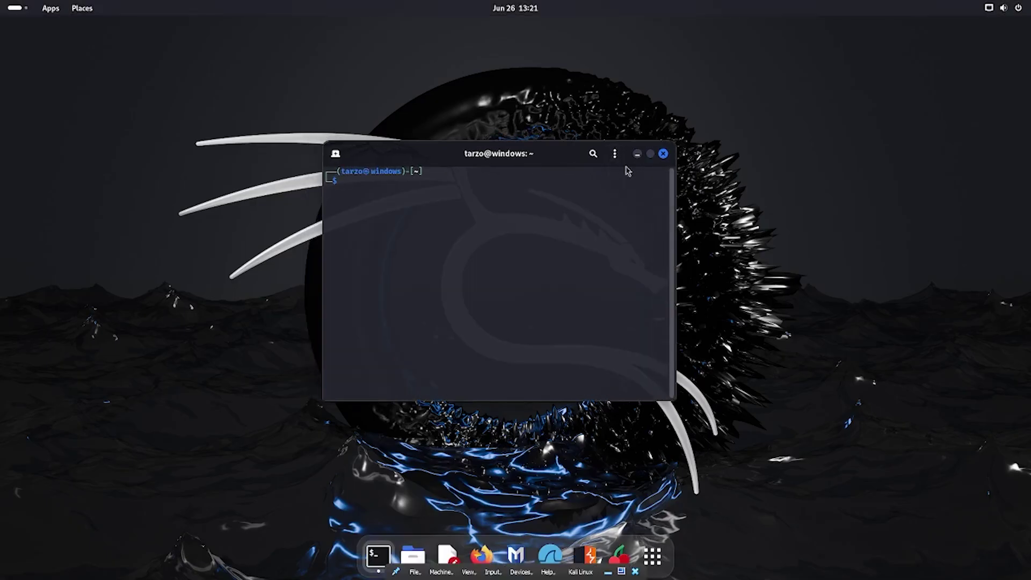
{"action": "type", "text": "cat /etc/os"}
{"action": "key", "text": "Tab"}
{"action": "key", "text": "Return"}
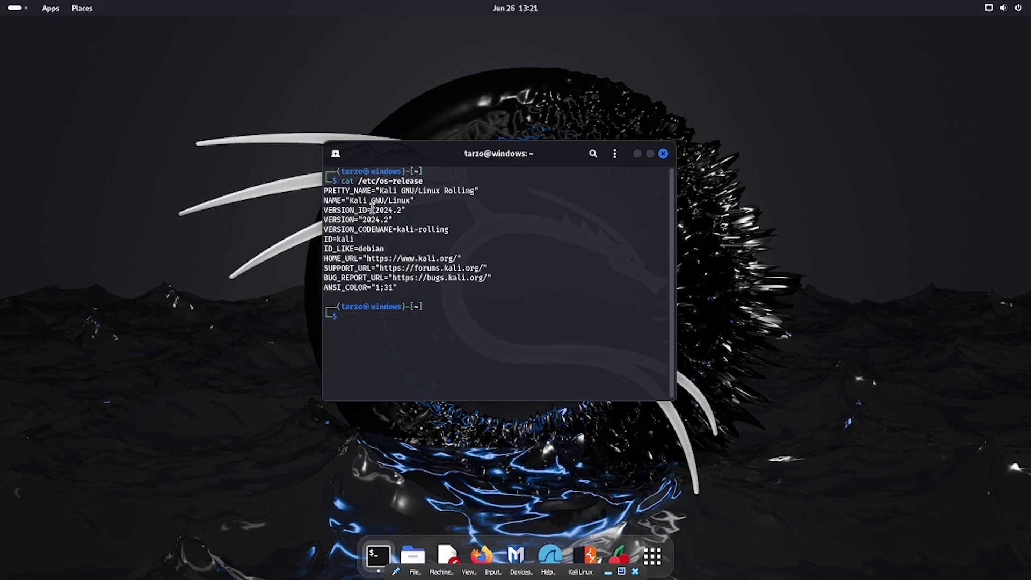
- Select and deselect words in the os-release output to test text selection
{"action": "left_click_drag", "start_coordinate": [375, 206], "coordinate": [407, 210]}
{"action": "left_click", "coordinate": [407, 211]}
{"action": "left_click_drag", "start_coordinate": [350, 200], "coordinate": [413, 191]}
{"action": "left_click", "coordinate": [416, 199]}
- Open the Tech Ressolve YouTube channel in host Chrome, copy its title, and return to the VM
{"action": "left_click_drag", "start_coordinate": [1030, 174], "coordinate": [807, 82]}
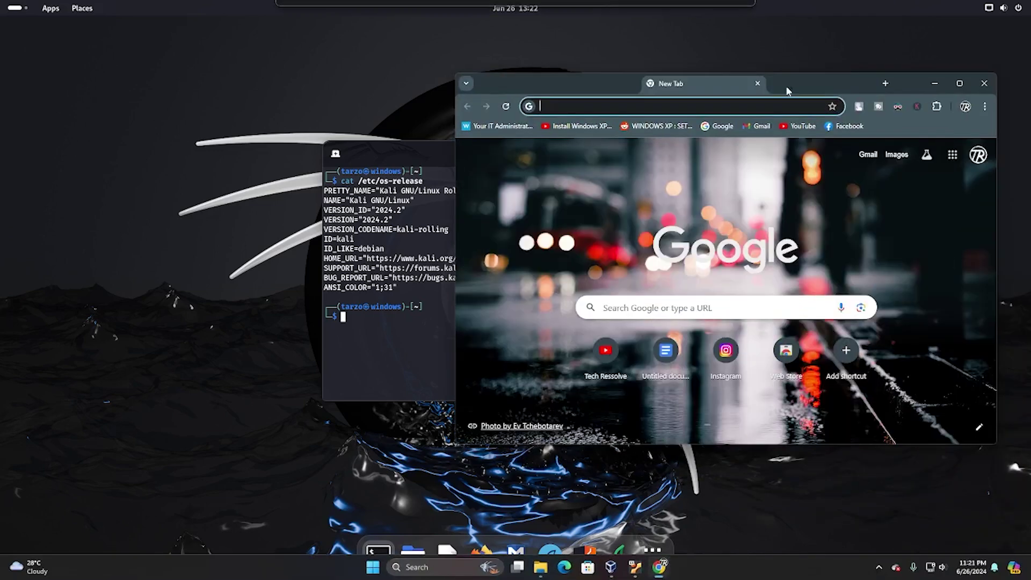
{"action": "left_click", "coordinate": [679, 109]}
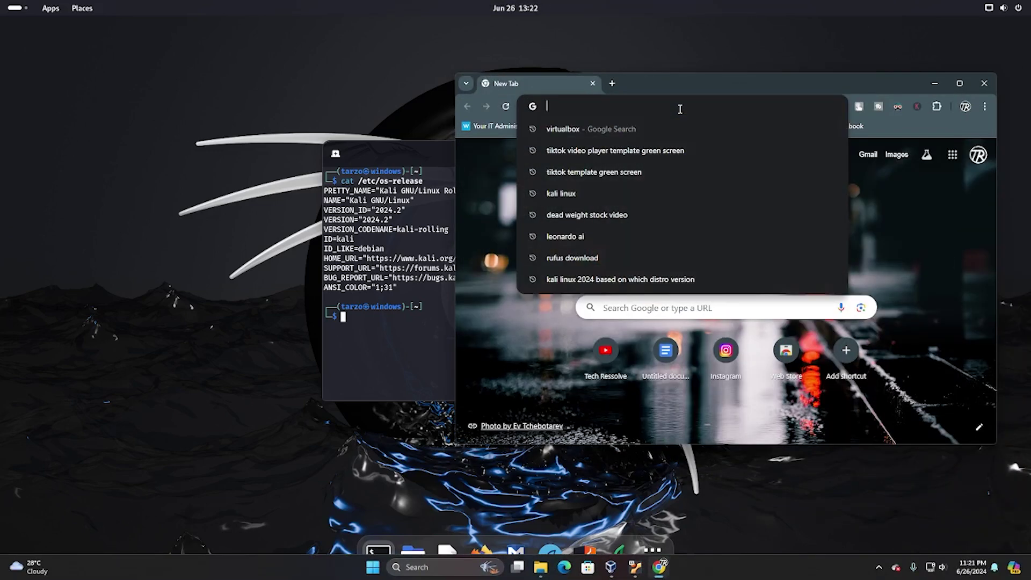
{"action": "left_click", "coordinate": [694, 79]}
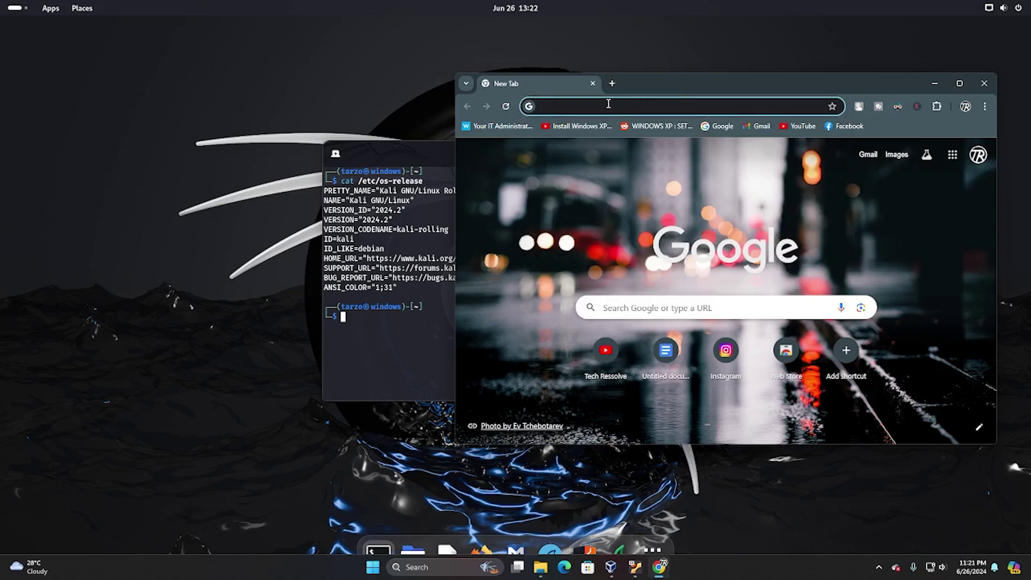
{"action": "left_click", "coordinate": [620, 350]}
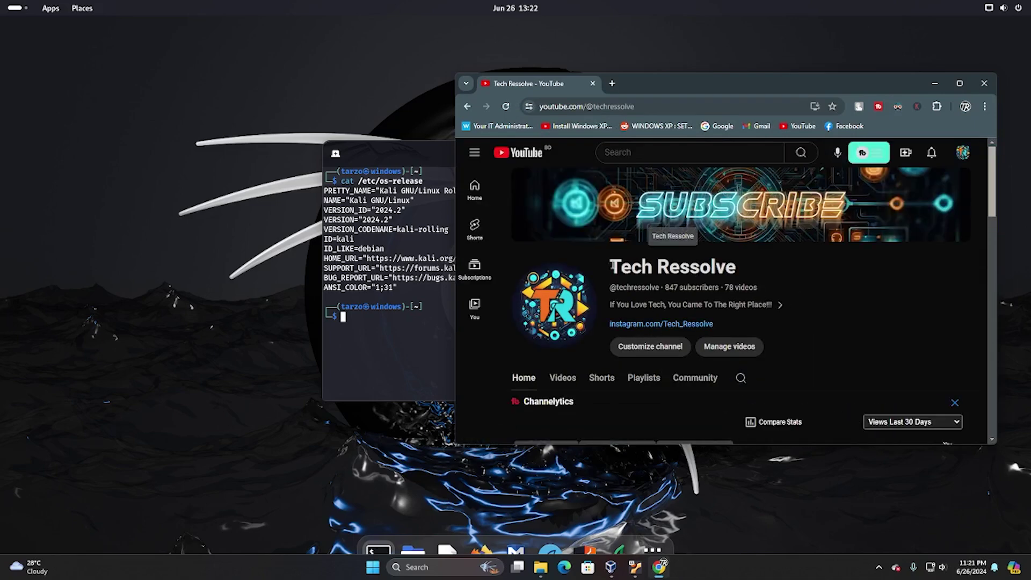
{"action": "left_click_drag", "start_coordinate": [610, 267], "coordinate": [815, 271]}
{"action": "key", "text": "ctrl+c"}
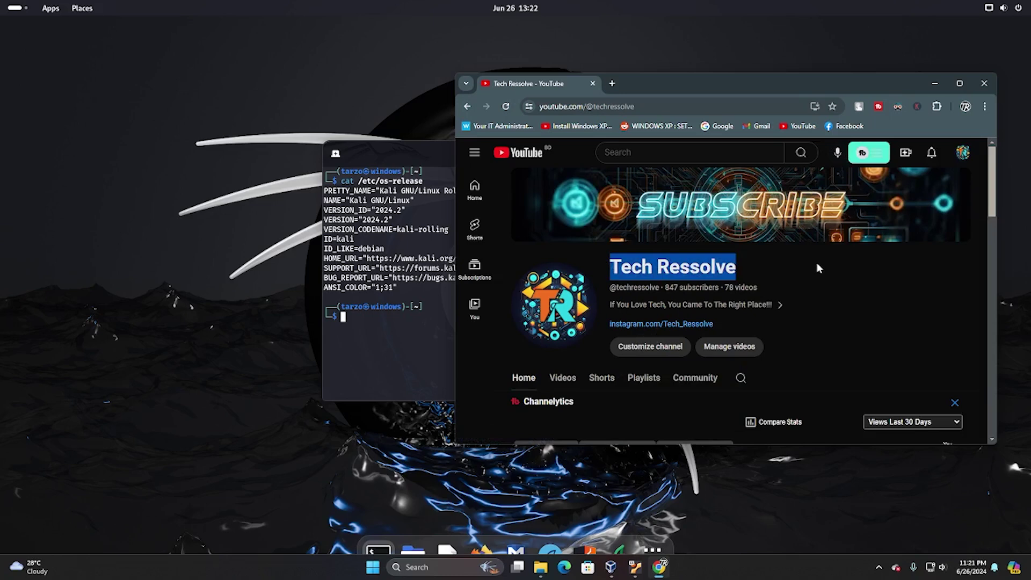
{"action": "left_click", "coordinate": [398, 325]}
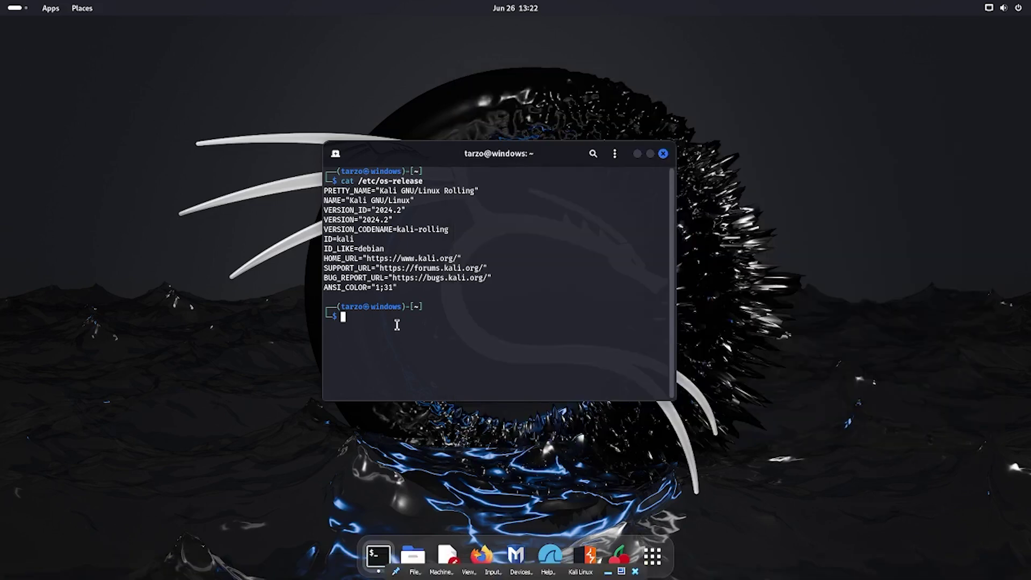
- Paste 'Tech Ressolve' at the Kali terminal prompt with Ctrl+Shift+V, then close the terminal
{"action": "key", "text": "ctrl+shift+v"}
{"action": "left_click_drag", "start_coordinate": [400, 322], "coordinate": [371, 319]}
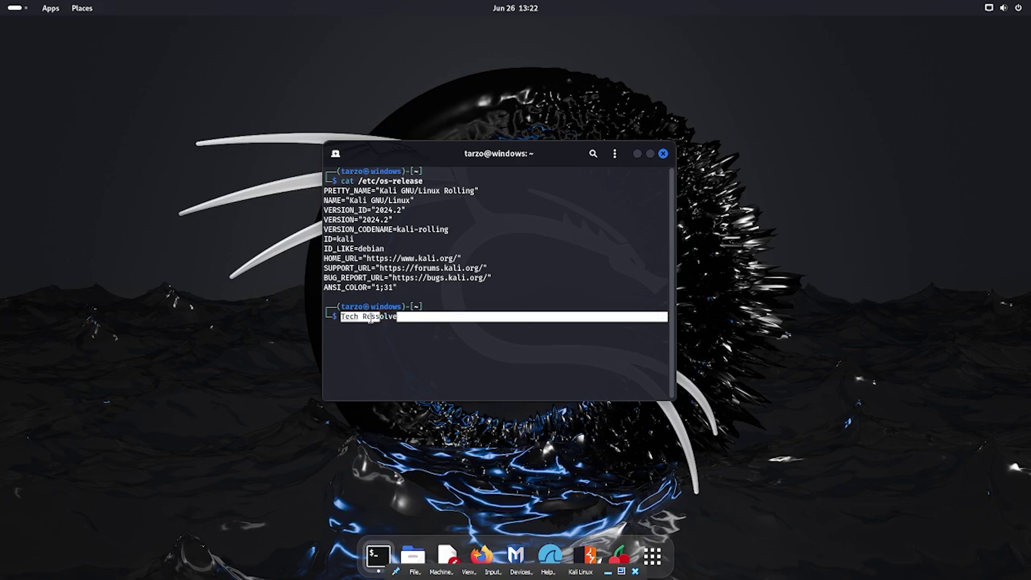
{"action": "left_click", "coordinate": [459, 325]}
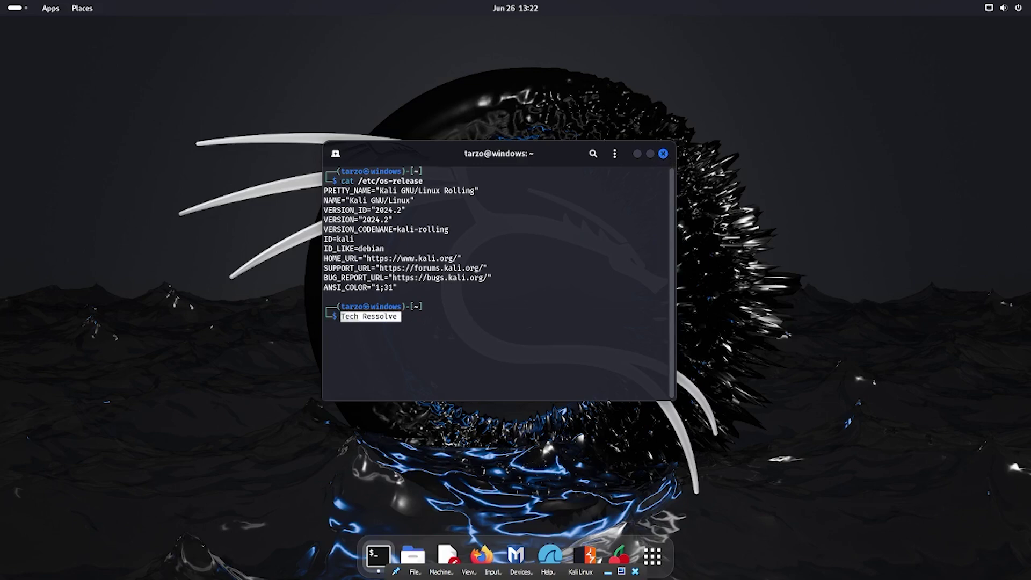
{"action": "left_click", "coordinate": [663, 155]}
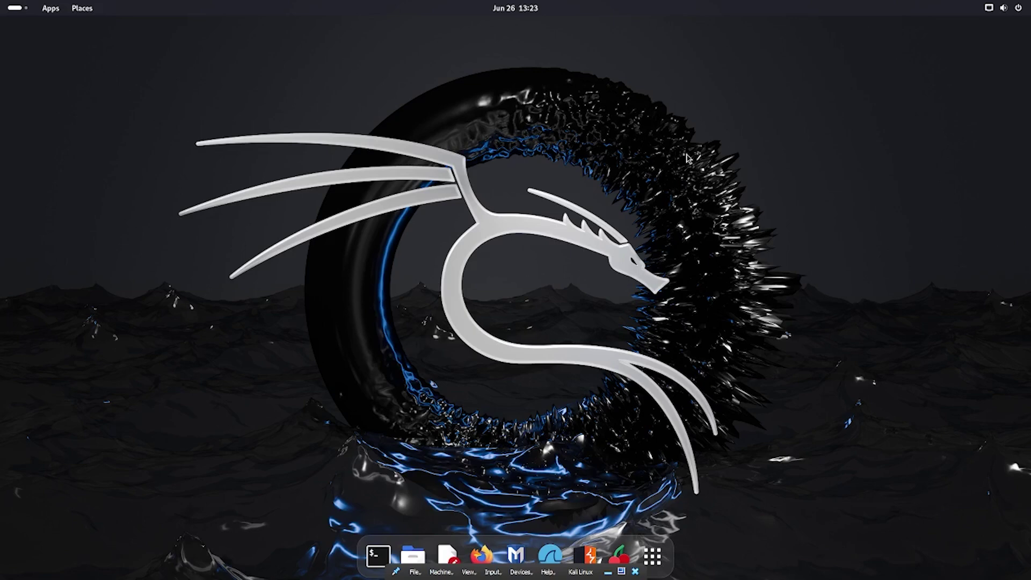
{"action": "left_click", "coordinate": [653, 557]}
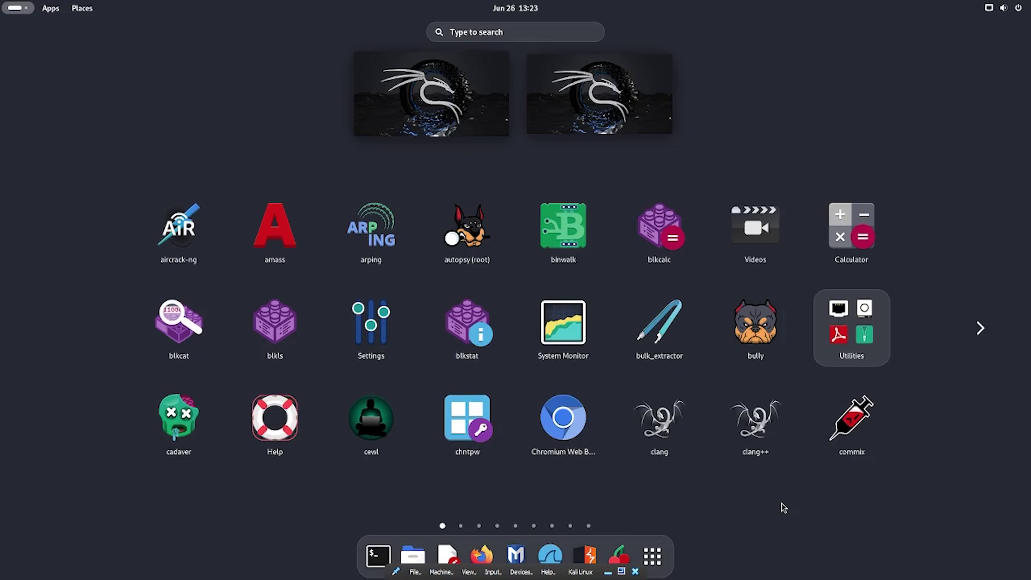
{"action": "scroll", "coordinate": [770, 542], "scroll_direction": "down", "scroll_amount": 1}
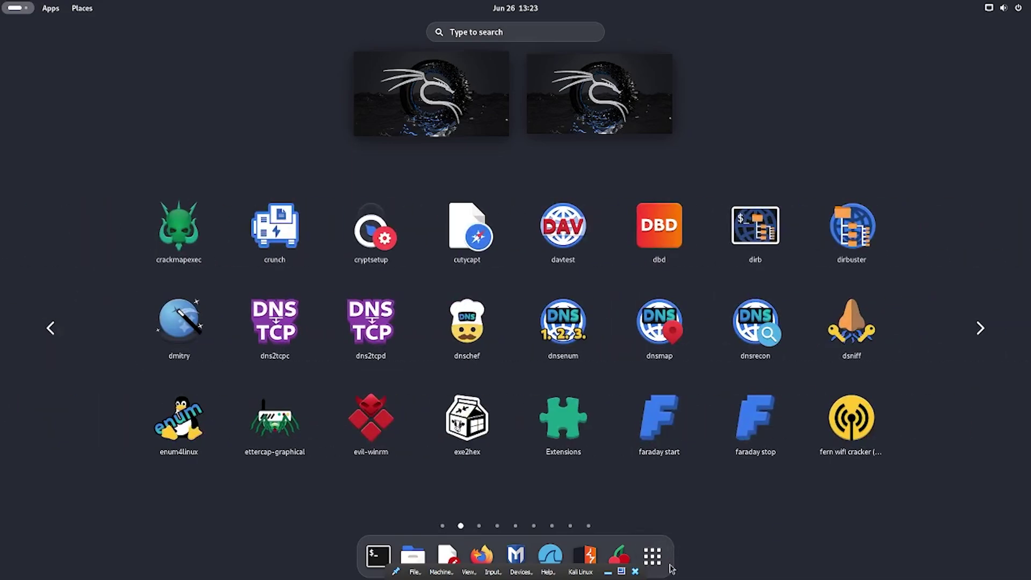
{"action": "left_click", "coordinate": [657, 552]}
{"action": "left_click", "coordinate": [657, 551]}
{"action": "scroll", "coordinate": [564, 372], "scroll_direction": "down", "scroll_amount": 2}
{"action": "left_click", "coordinate": [656, 554]}
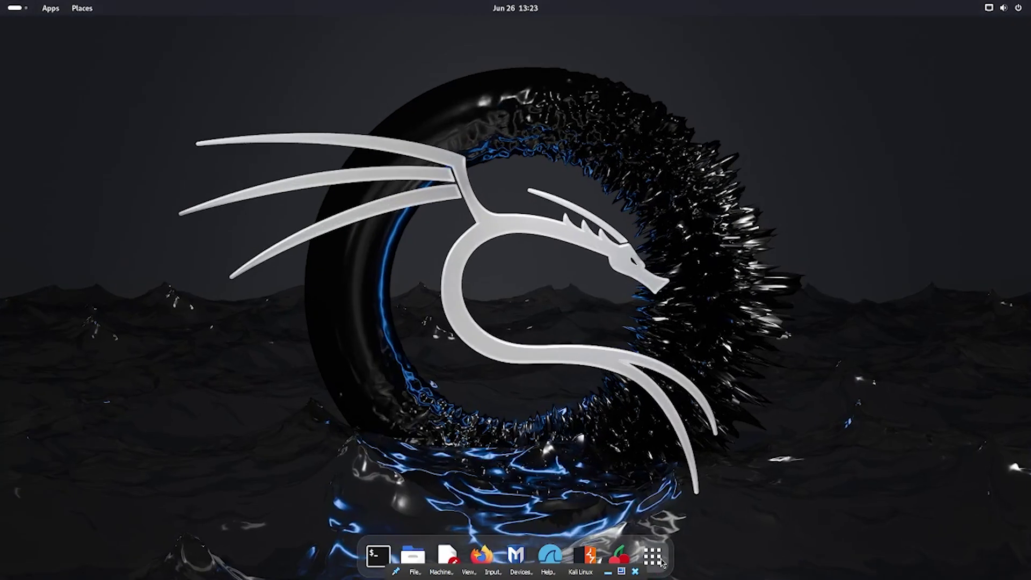